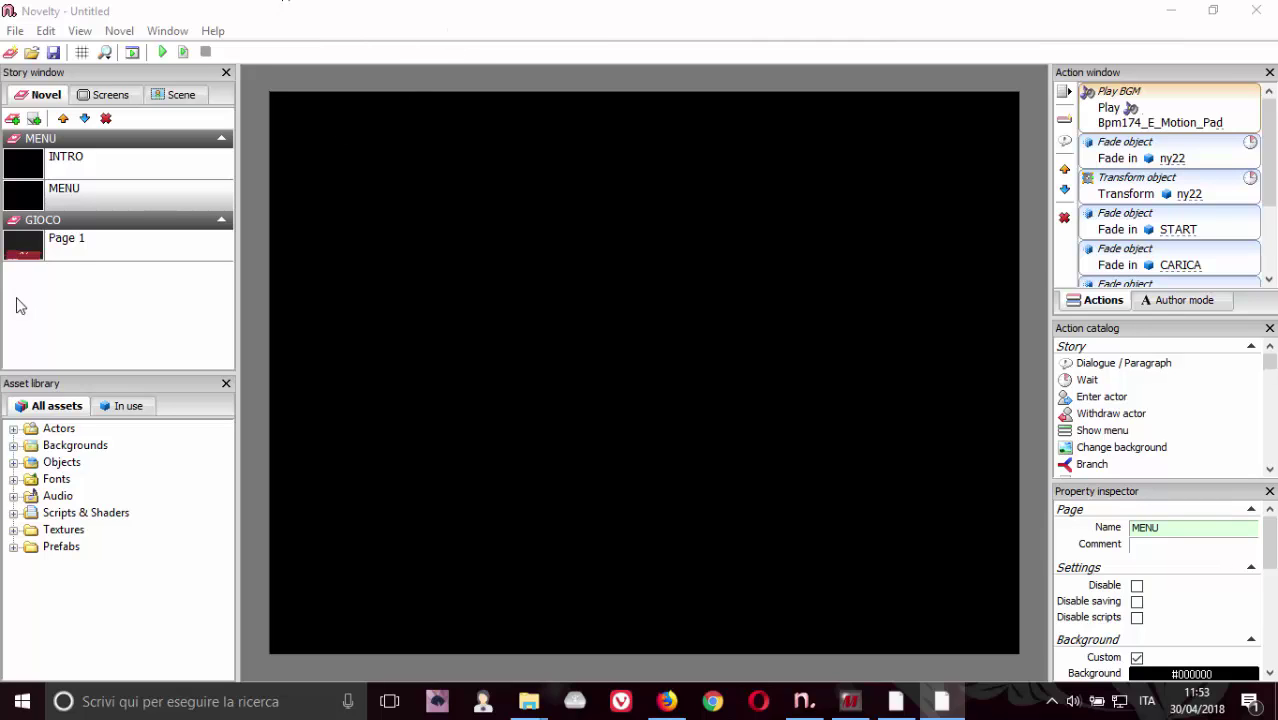
Open Page 1 of the GIOCO chapter and look at the asset types available for import
{"action": "left_click", "coordinate": [71, 247]}
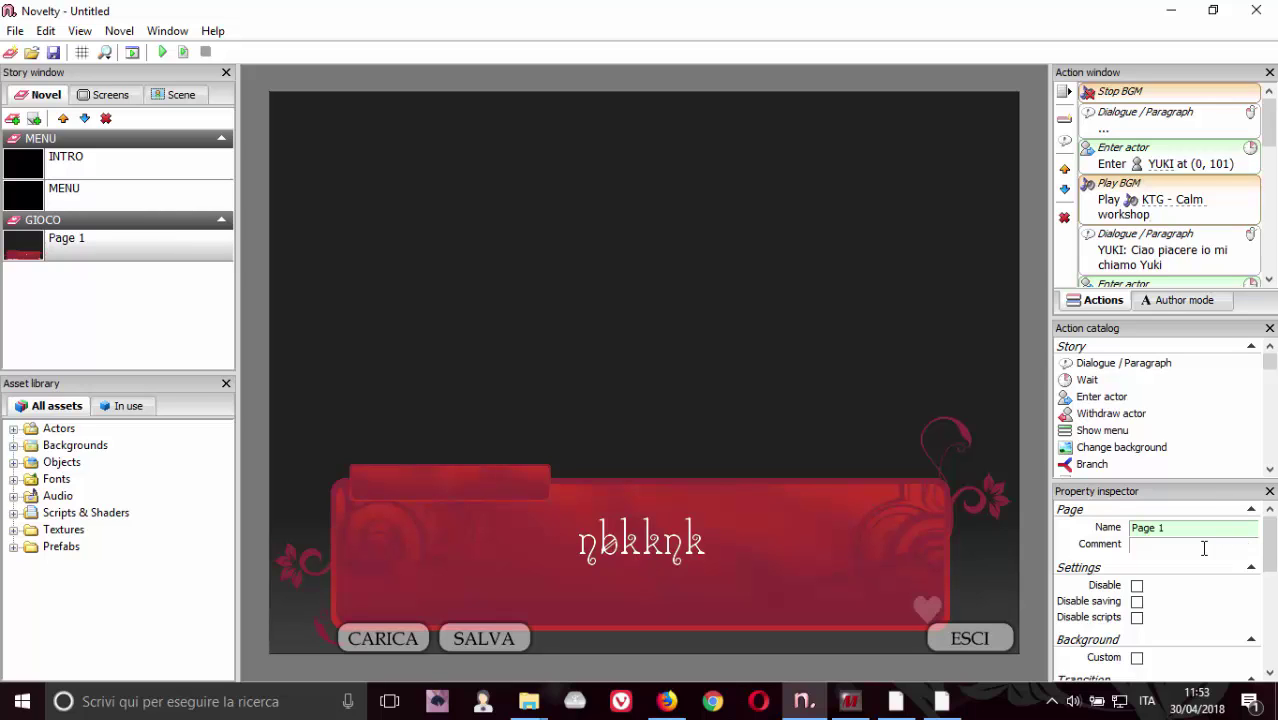
{"action": "left_click", "coordinate": [15, 30]}
{"action": "mouse_move", "coordinate": [183, 158]}
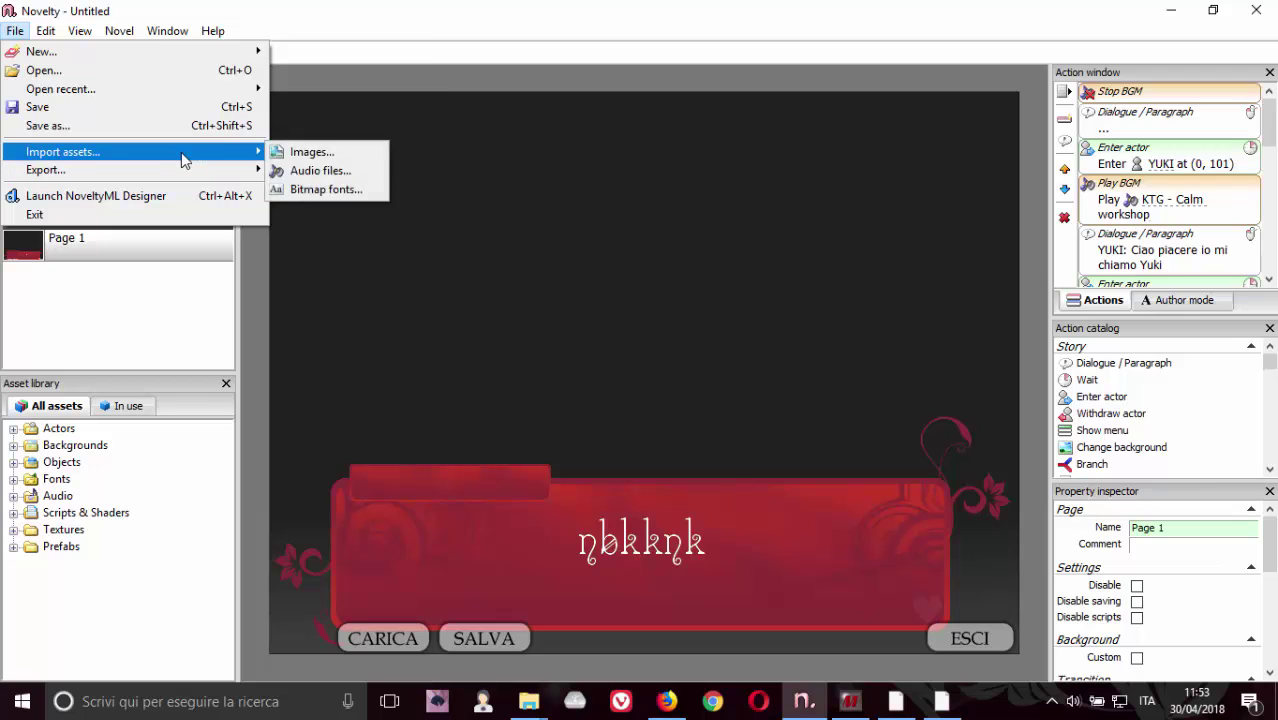
{"action": "left_click", "coordinate": [540, 12]}
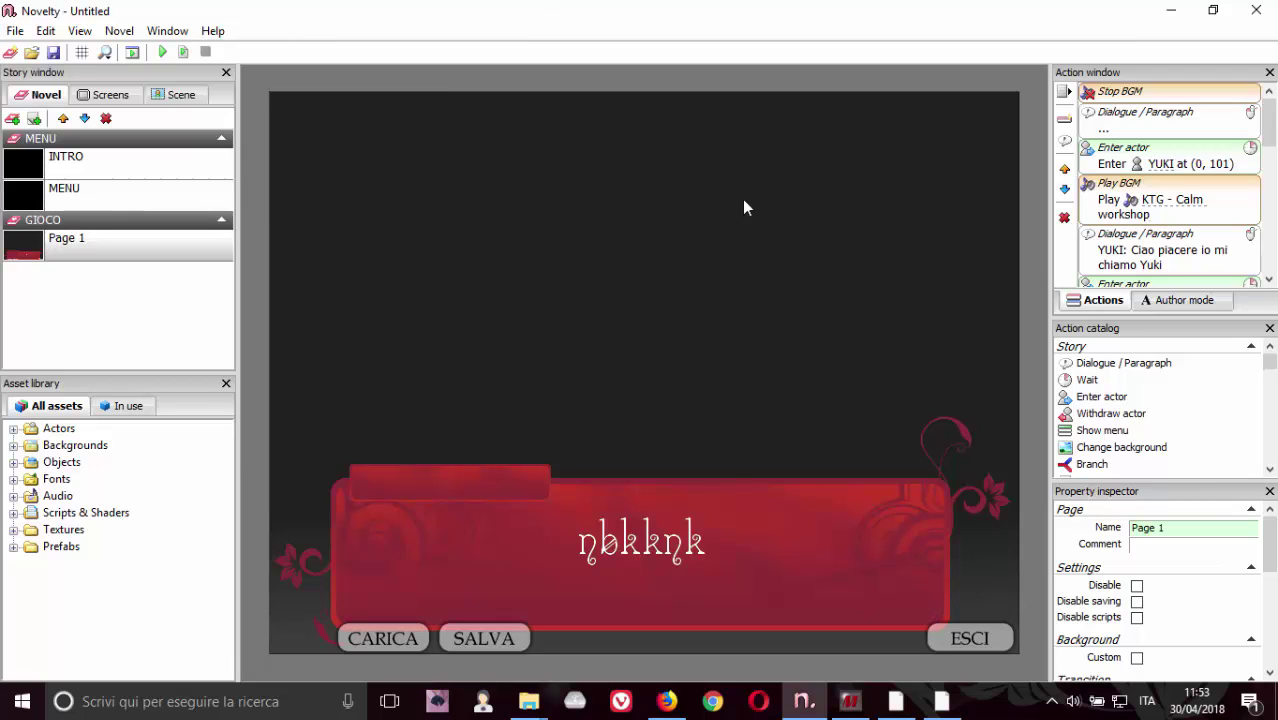
Select the text dialog on the page and look through the fonts available for it
{"action": "left_click", "coordinate": [689, 562]}
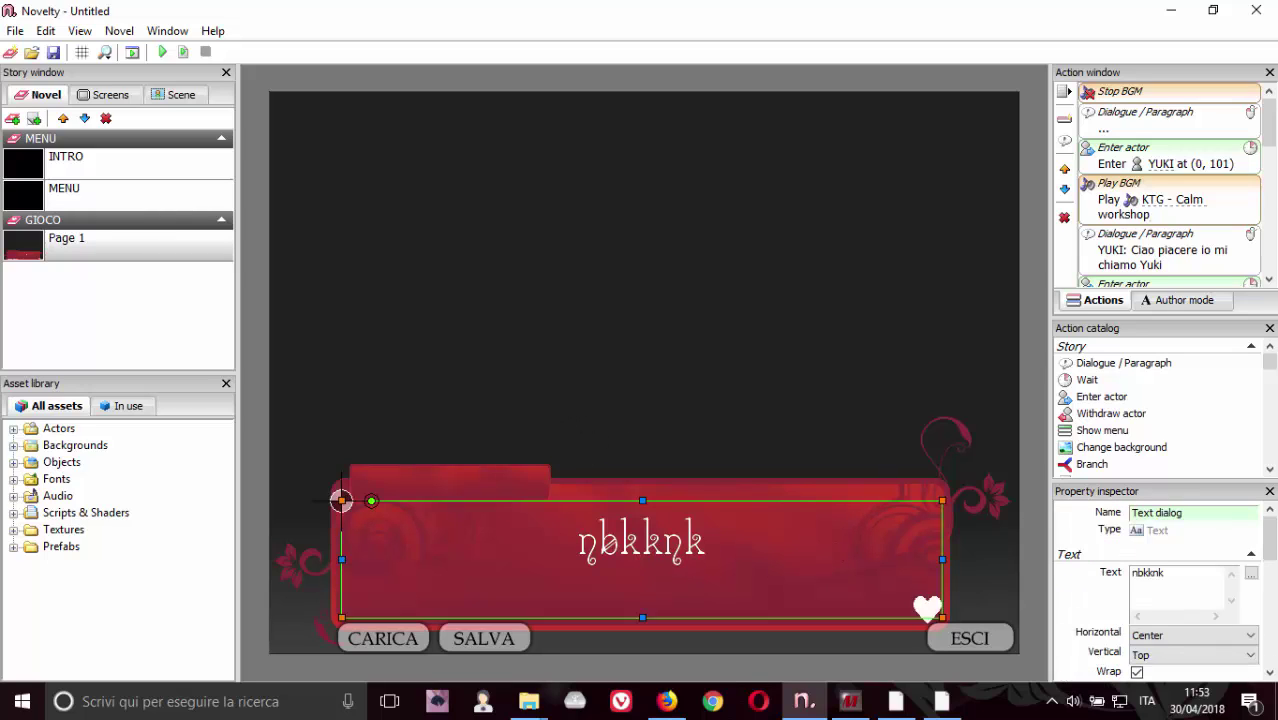
{"action": "scroll", "coordinate": [1268, 540], "scroll_direction": "down", "scroll_amount": 3}
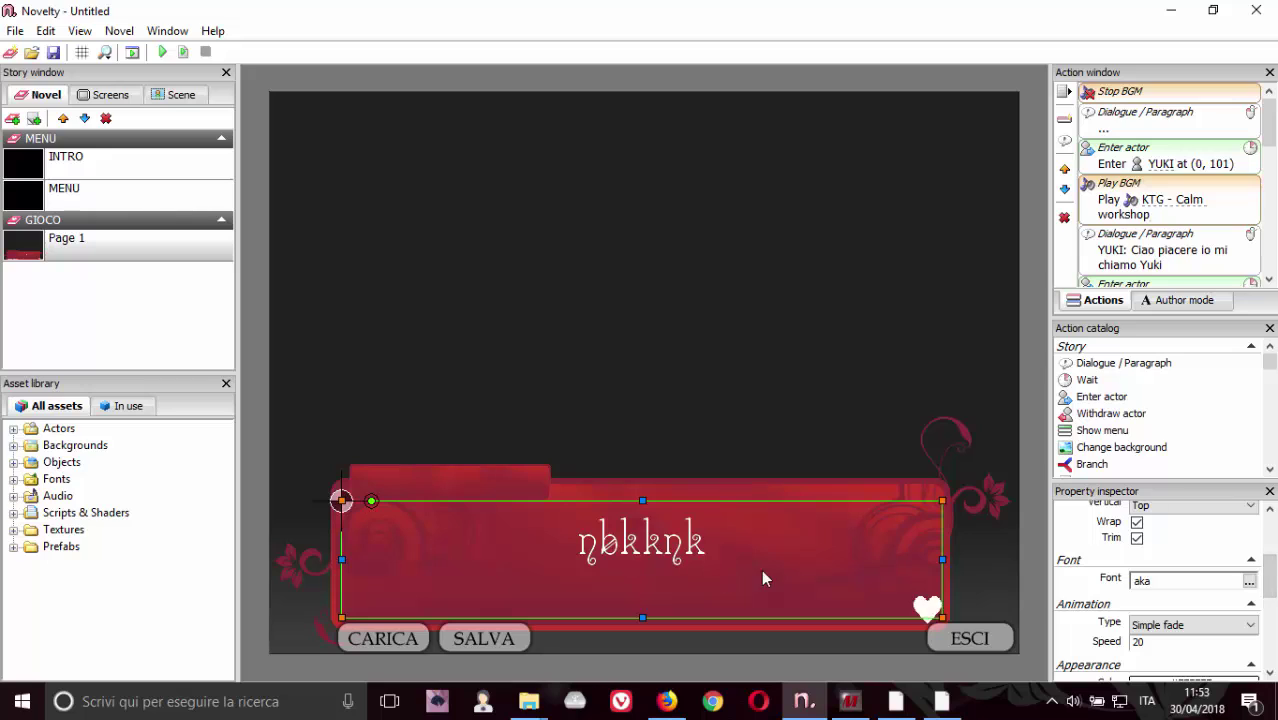
{"action": "left_click", "coordinate": [1249, 580]}
{"action": "left_click_drag", "start_coordinate": [1248, 466], "coordinate": [1248, 530]}
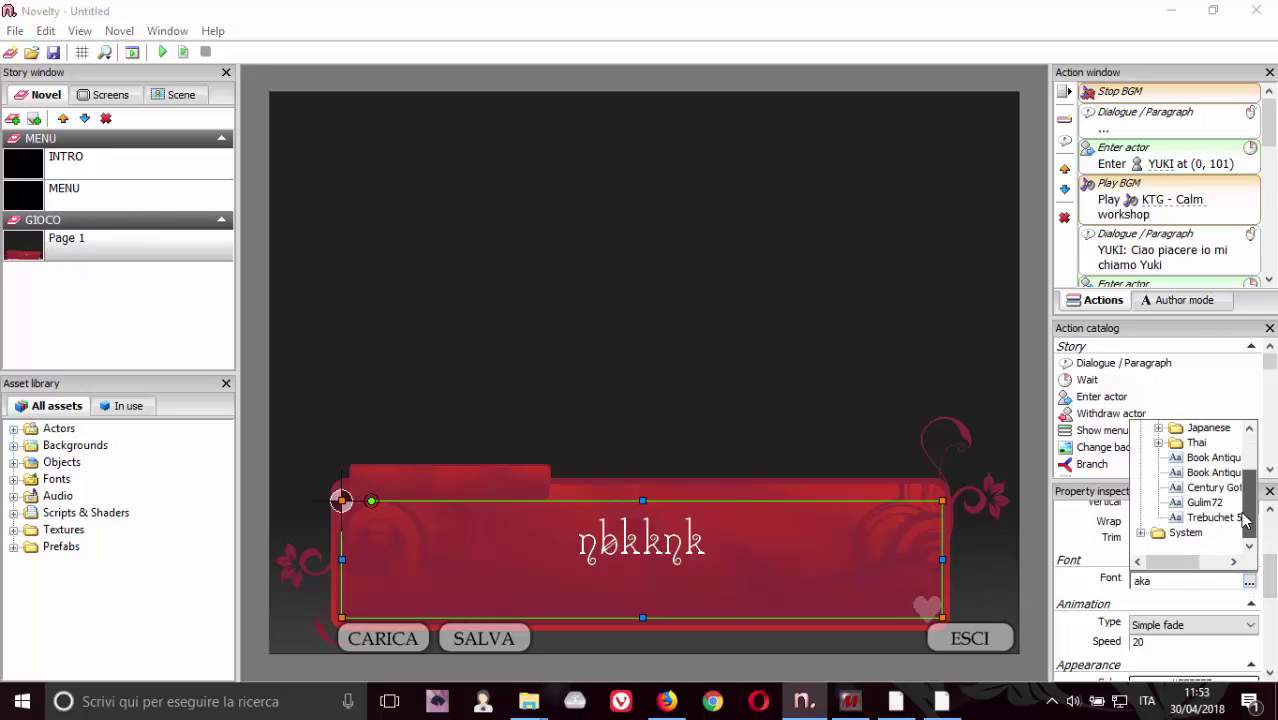
{"action": "double_click", "coordinate": [1158, 531]}
{"action": "mouse_move", "coordinate": [1249, 445]}
{"action": "left_mouse_down"}
{"action": "mouse_move", "coordinate": [1250, 538]}
{"action": "mouse_move", "coordinate": [1252, 444]}
{"action": "left_mouse_up"}
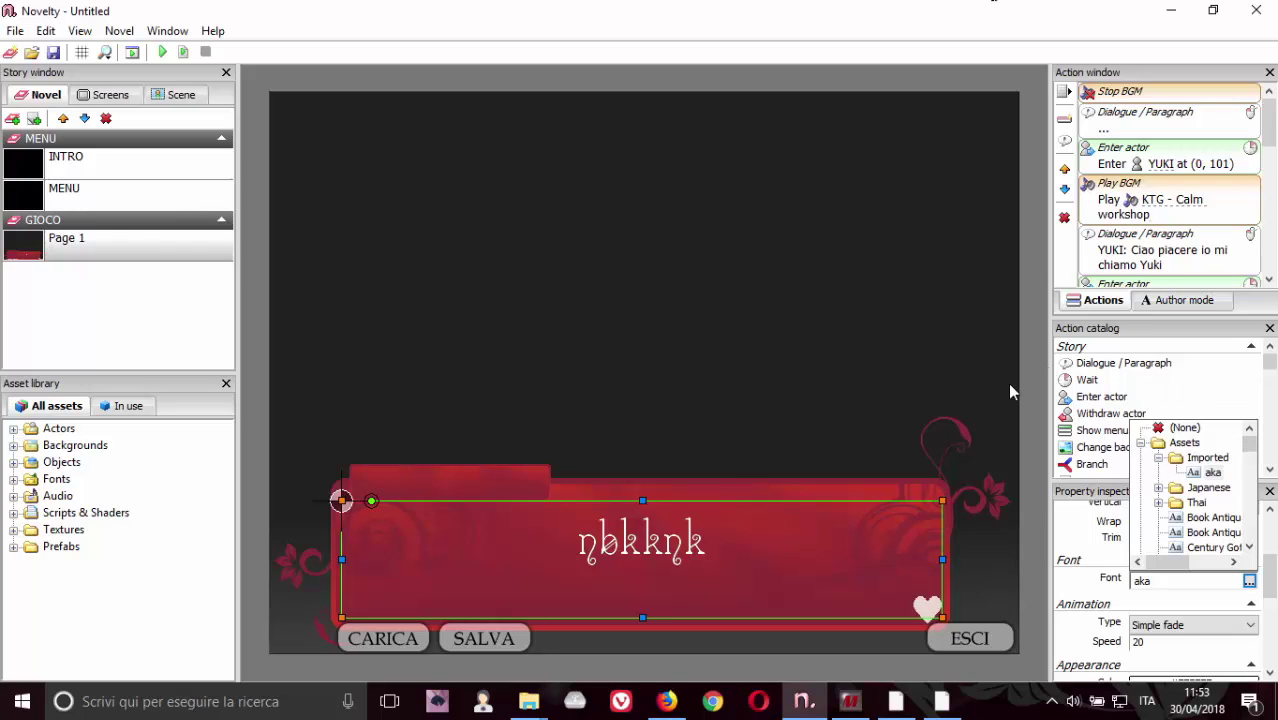
Switch to Firefox and browse pages 4 and 5 of the FontSpace results for 'book'
{"action": "key", "text": "alt+Tab"}
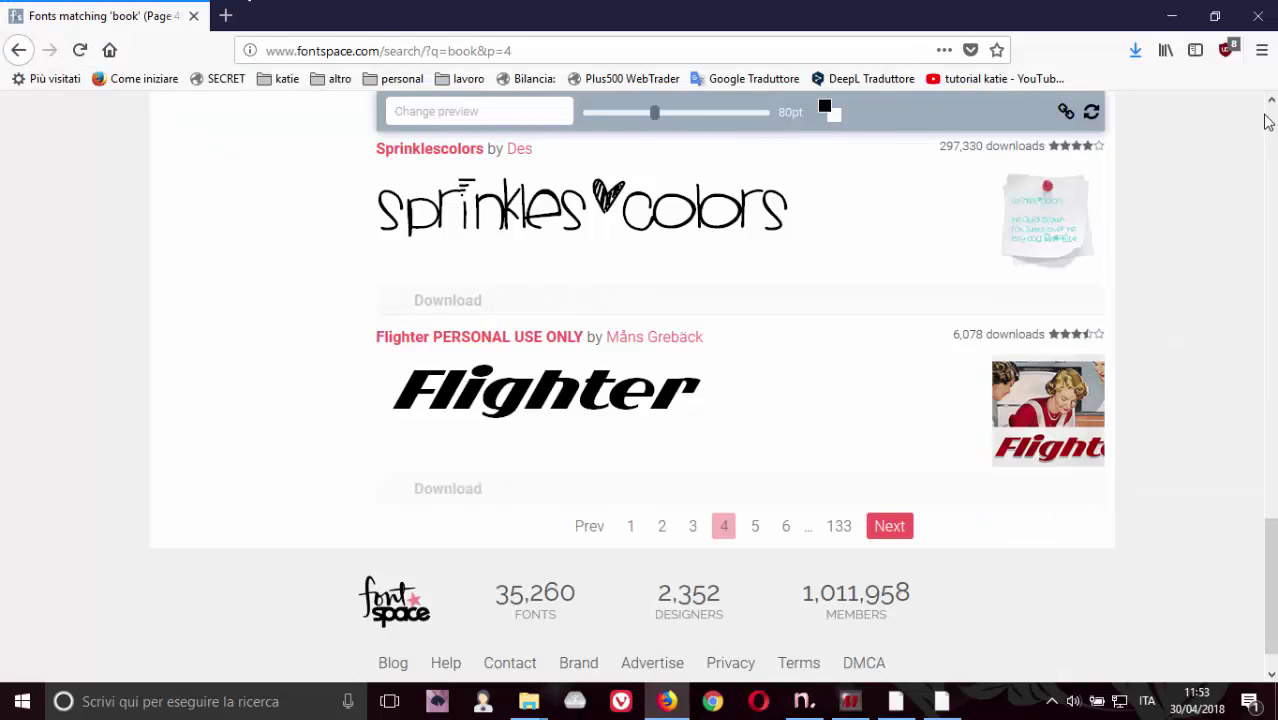
{"action": "left_click_drag", "start_coordinate": [1268, 585], "coordinate": [1268, 110]}
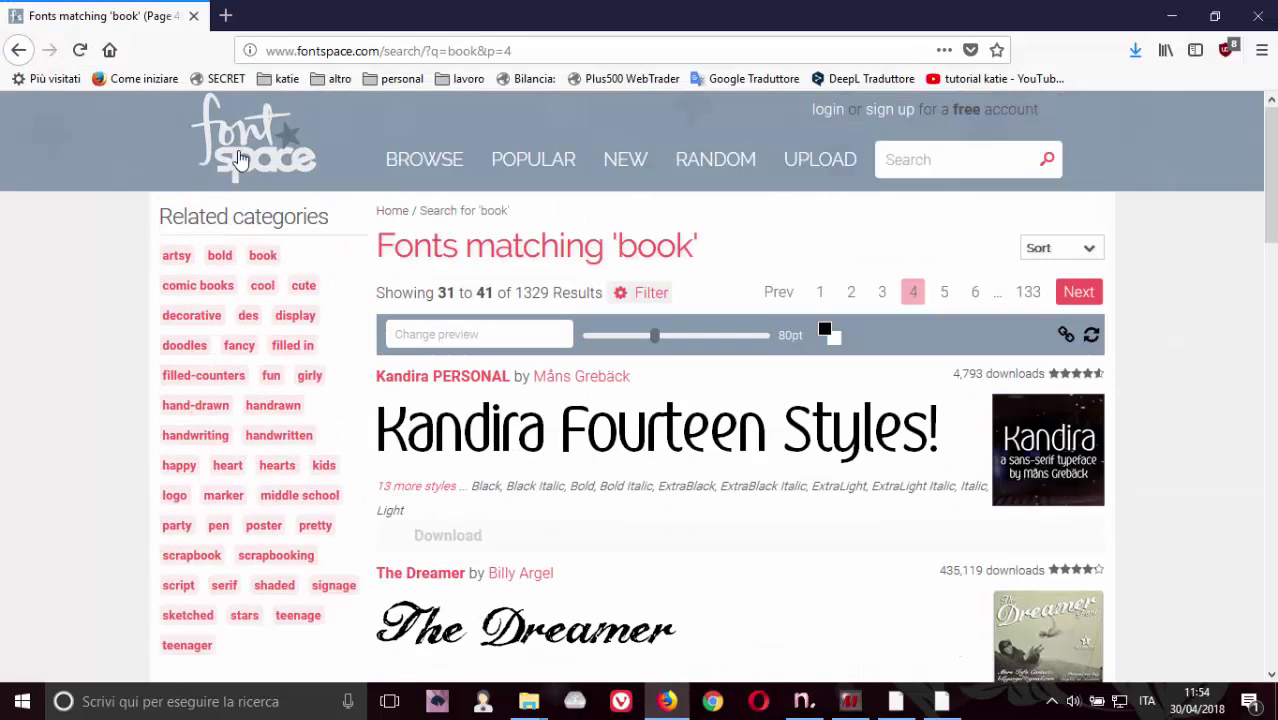
{"action": "left_click_drag", "start_coordinate": [1268, 195], "coordinate": [1272, 622]}
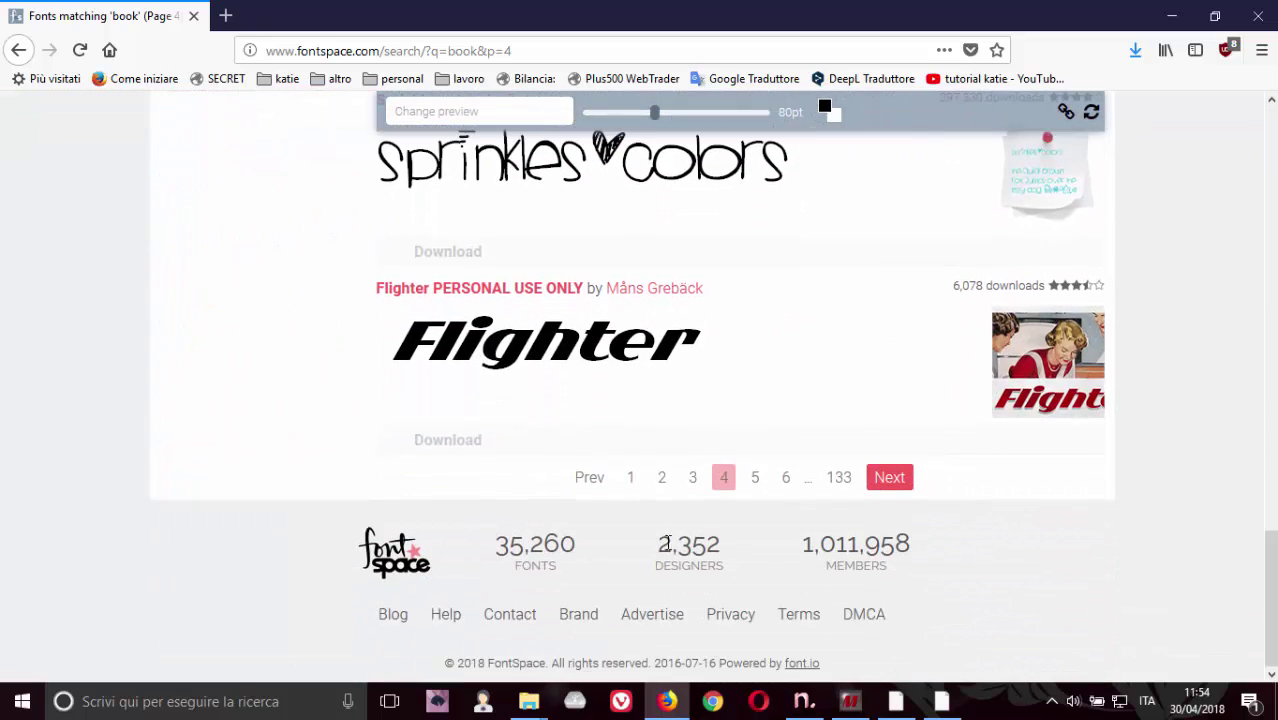
{"action": "left_click", "coordinate": [755, 478]}
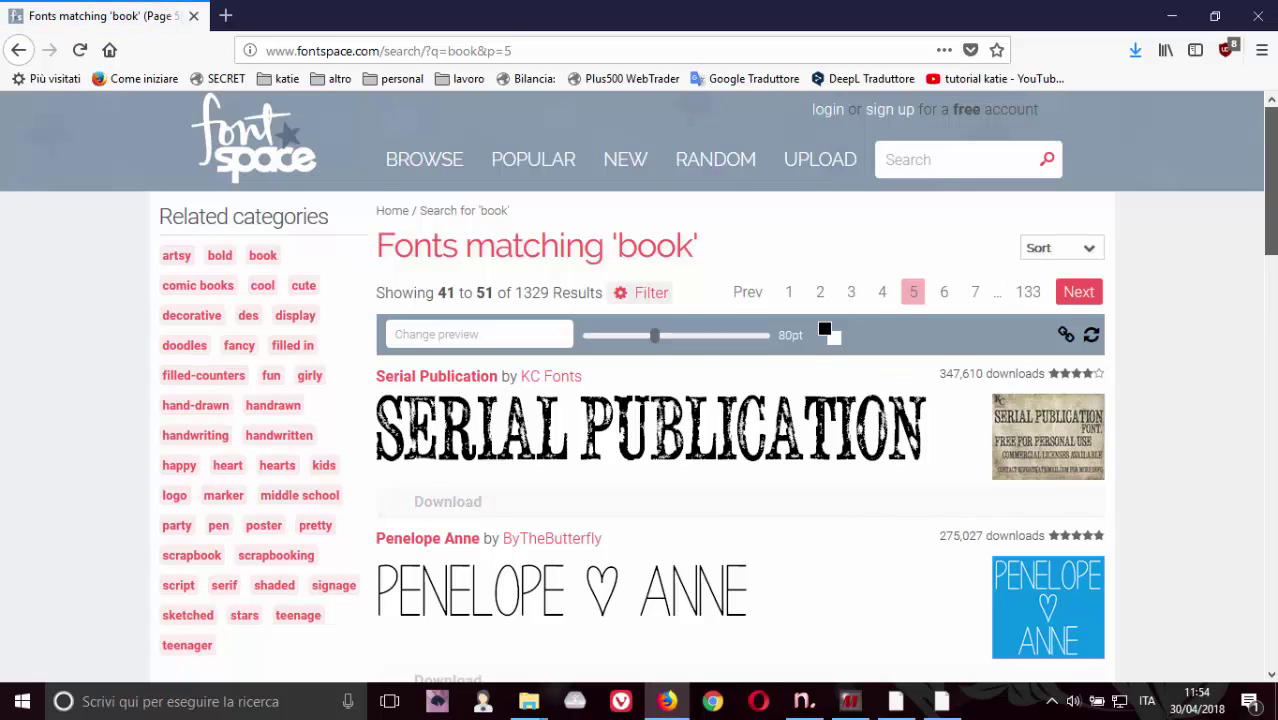
{"action": "scroll", "coordinate": [873, 398], "scroll_direction": "down", "scroll_amount": 10}
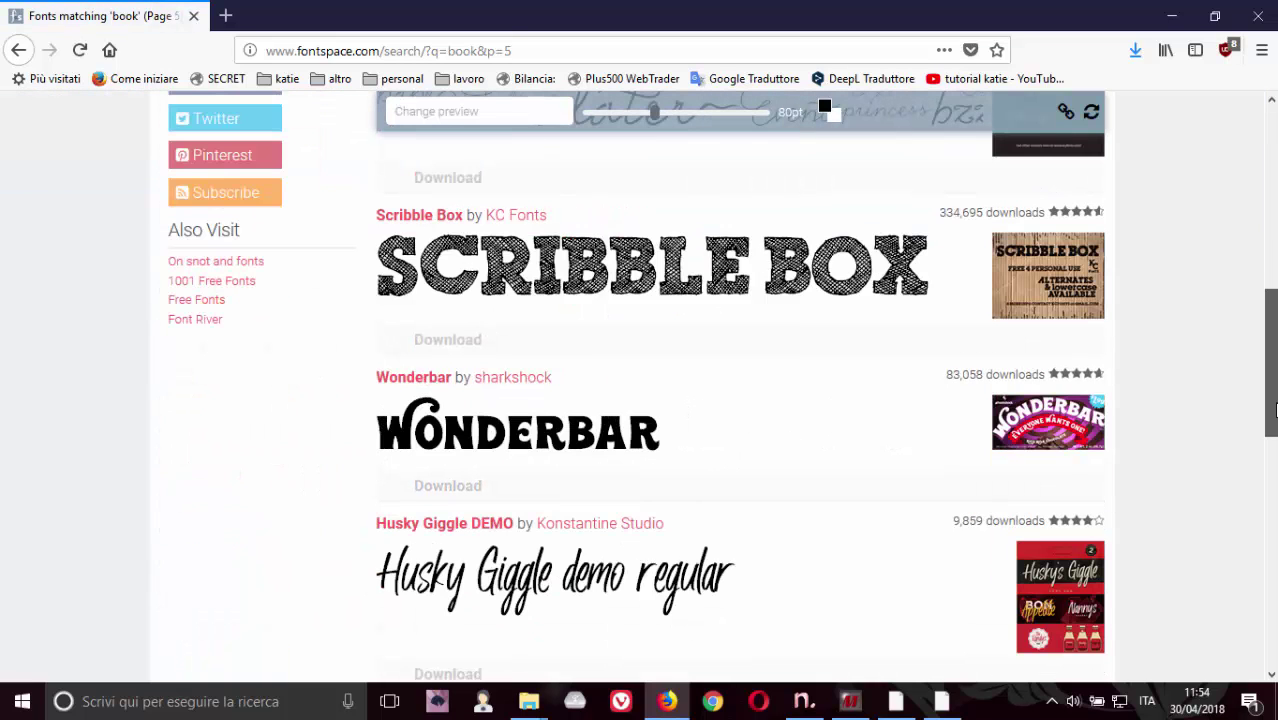
{"action": "left_click_drag", "start_coordinate": [1275, 410], "coordinate": [1273, 480]}
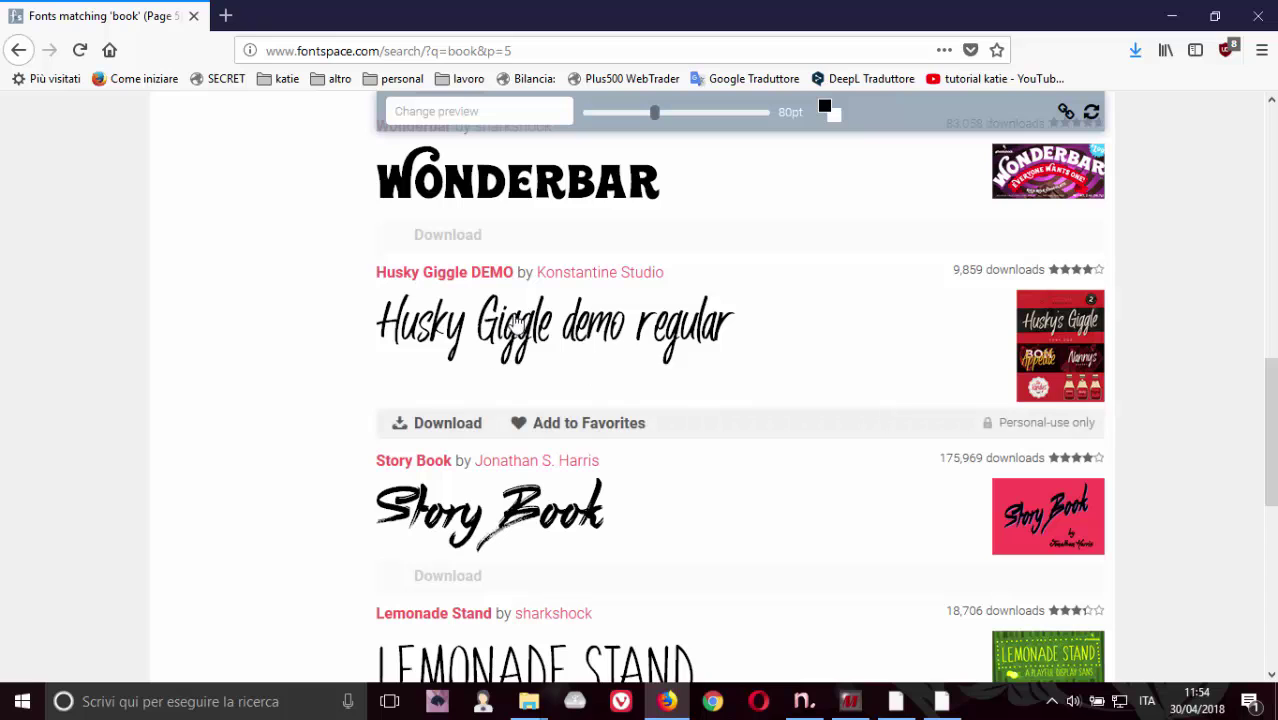
{"action": "mouse_move", "coordinate": [1274, 425]}
{"action": "left_mouse_down"}
{"action": "mouse_move", "coordinate": [1273, 559]}
{"action": "mouse_move", "coordinate": [1241, 371]}
{"action": "left_mouse_up"}
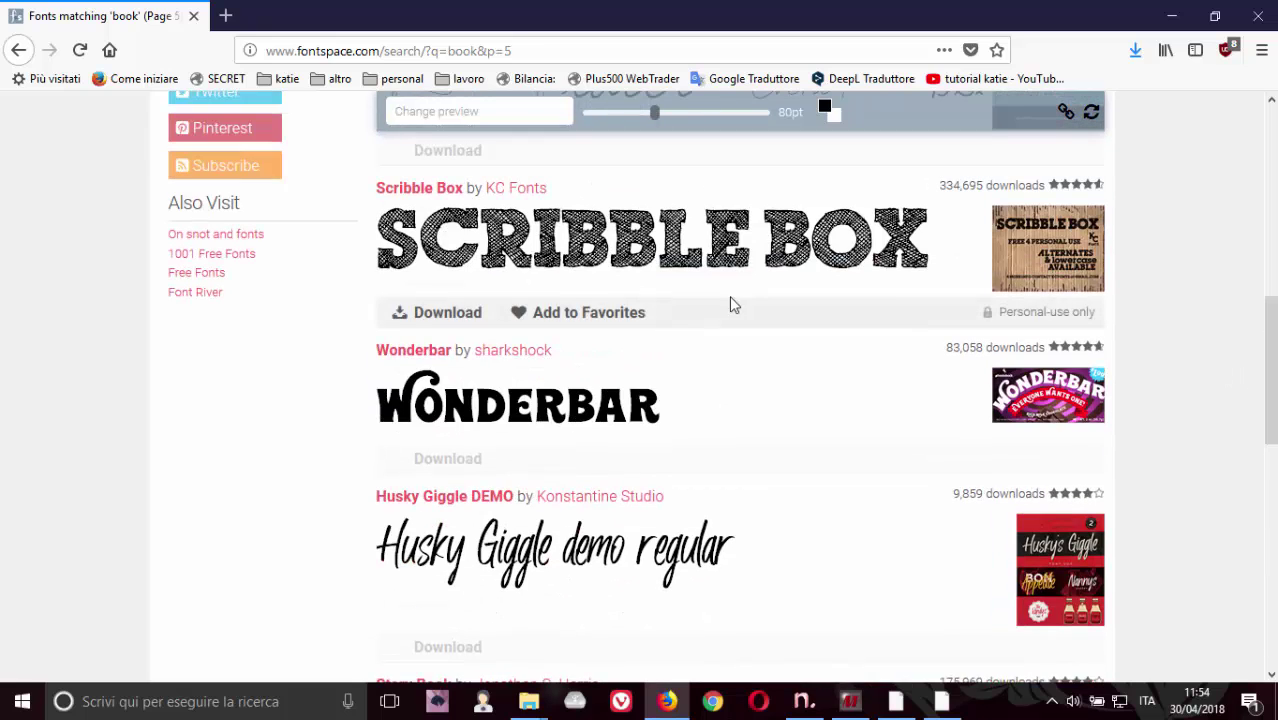
{"action": "scroll", "coordinate": [1250, 257], "scroll_direction": "up", "scroll_amount": 3}
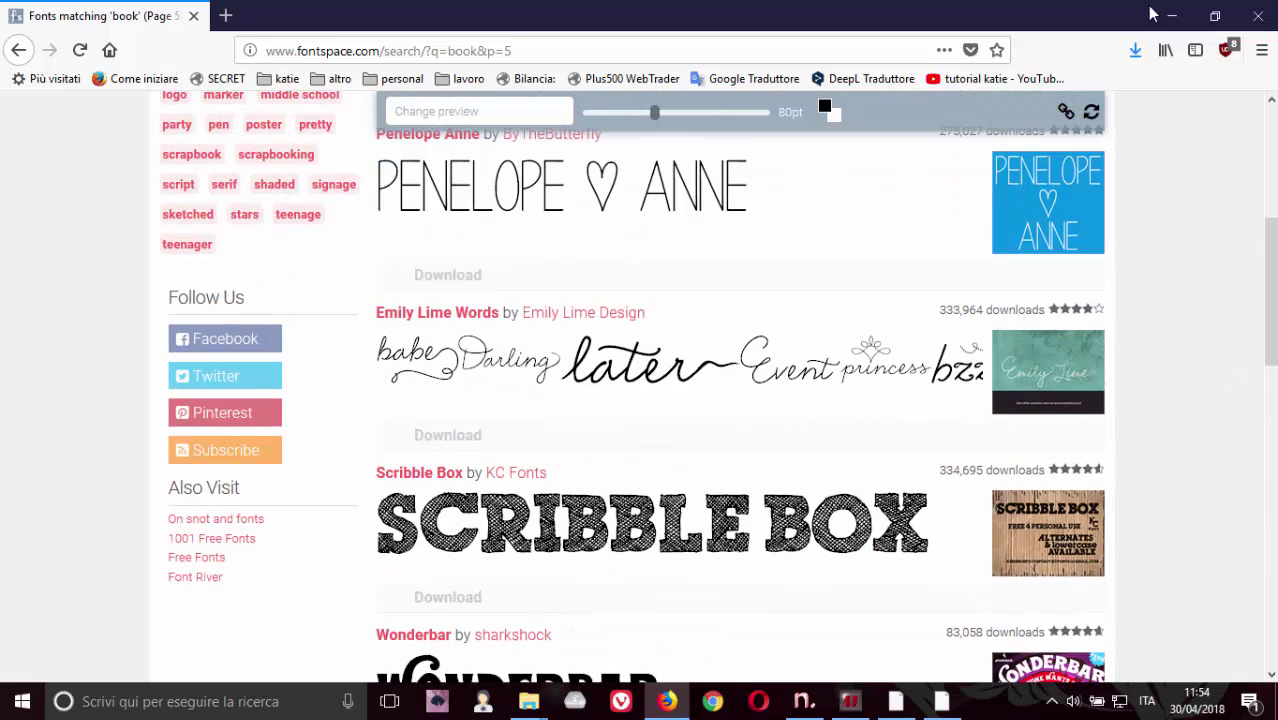
Minimize the open windows, open the memoryof folder on the desktop and preview the yerbaluisa_demo-font-FFP font
{"action": "left_click", "coordinate": [1168, 14]}
{"action": "left_click", "coordinate": [1166, 11]}
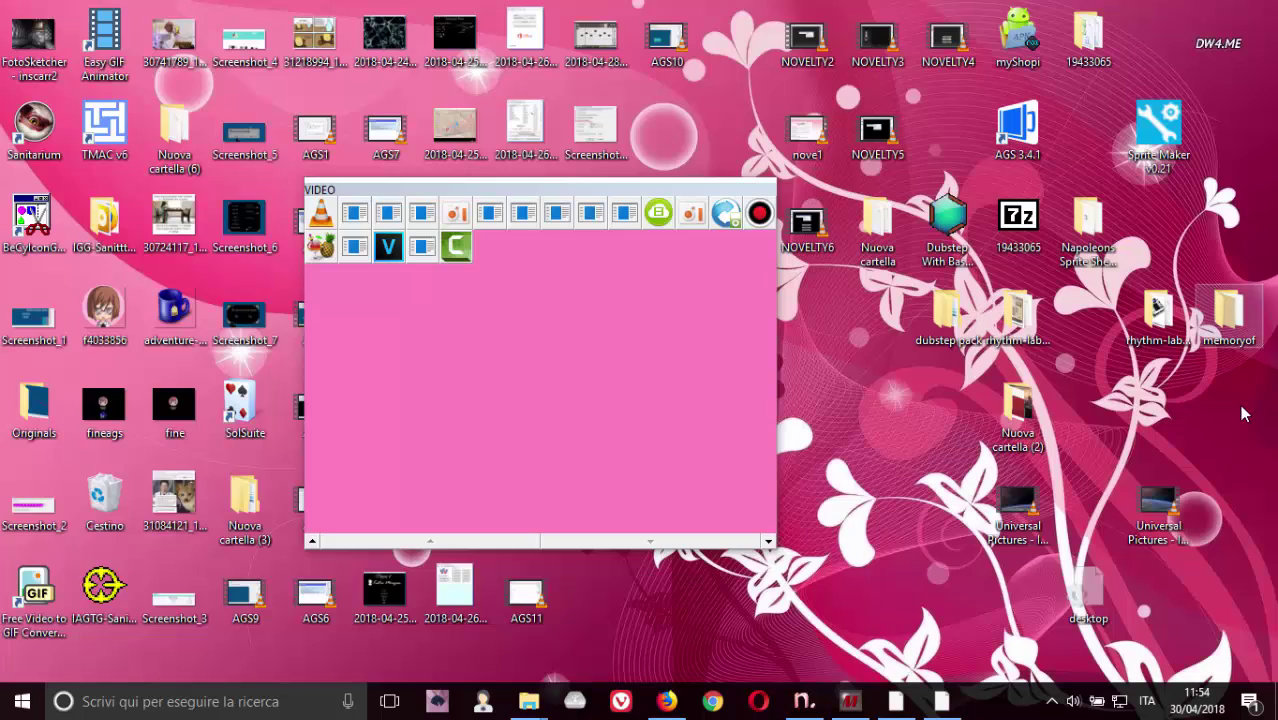
{"action": "double_click", "coordinate": [1230, 318]}
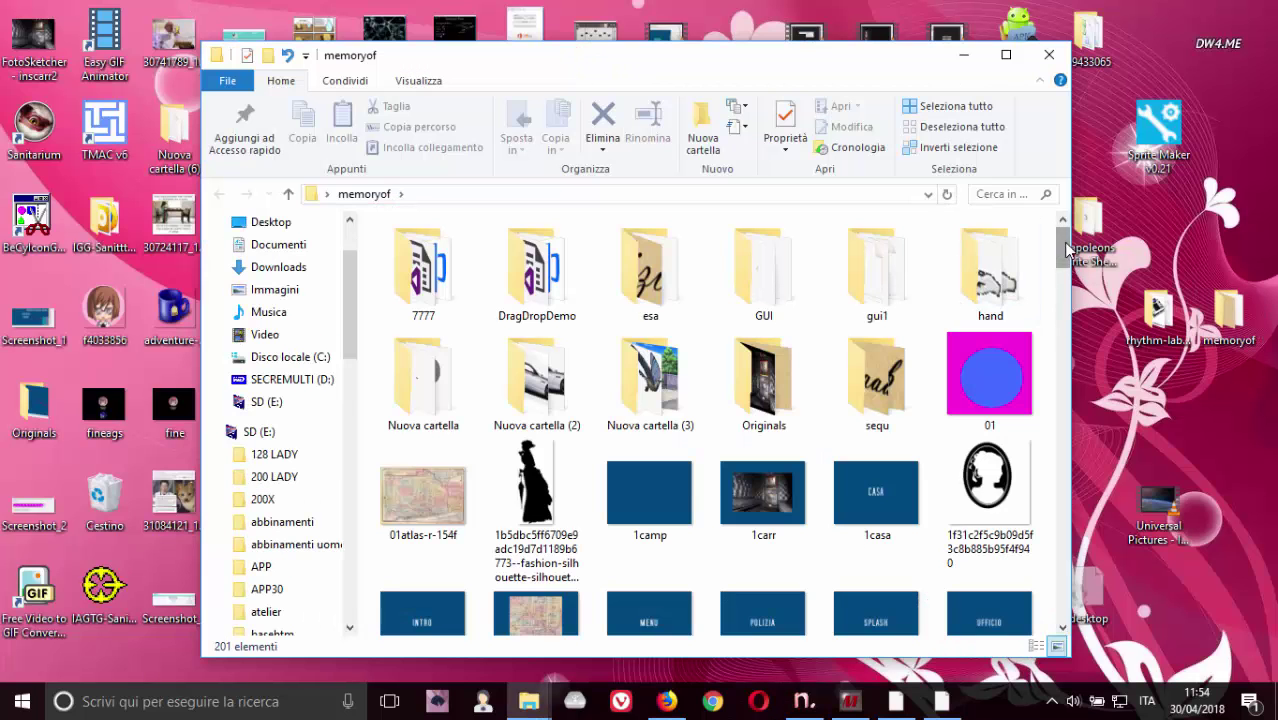
{"action": "left_click_drag", "start_coordinate": [1062, 250], "coordinate": [1100, 652]}
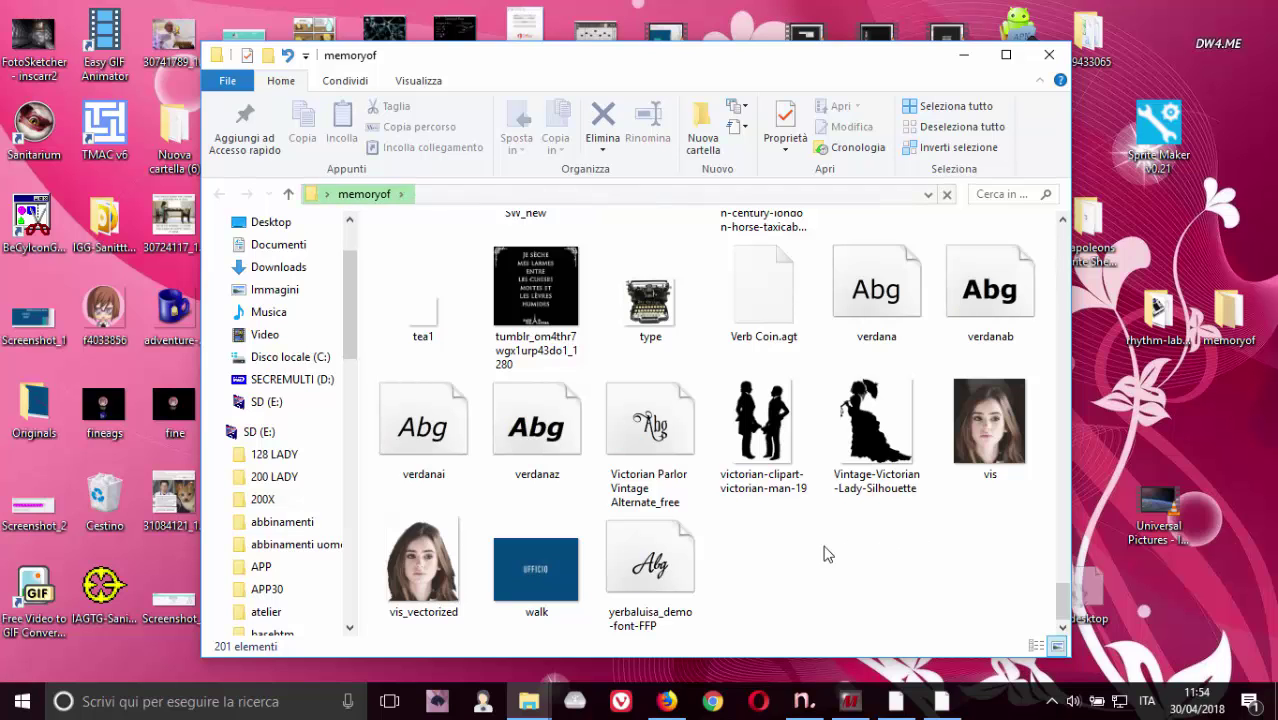
{"action": "left_click", "coordinate": [672, 558]}
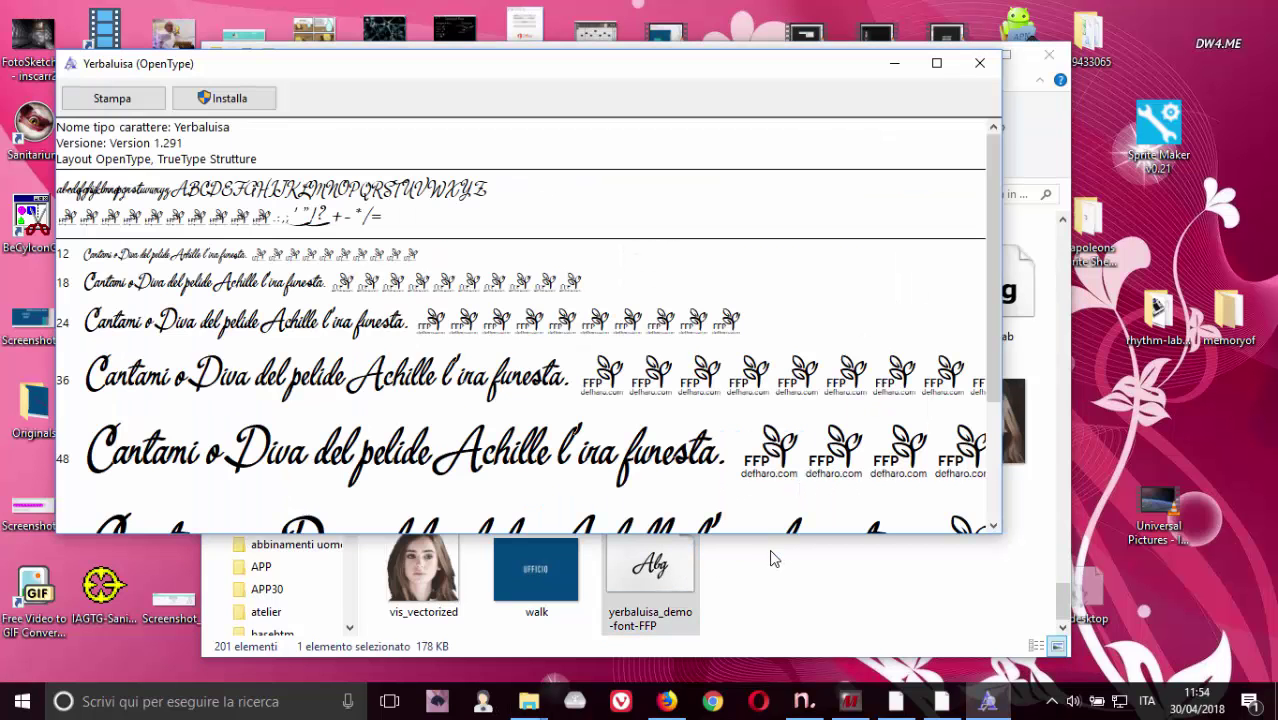
{"action": "left_click", "coordinate": [980, 63]}
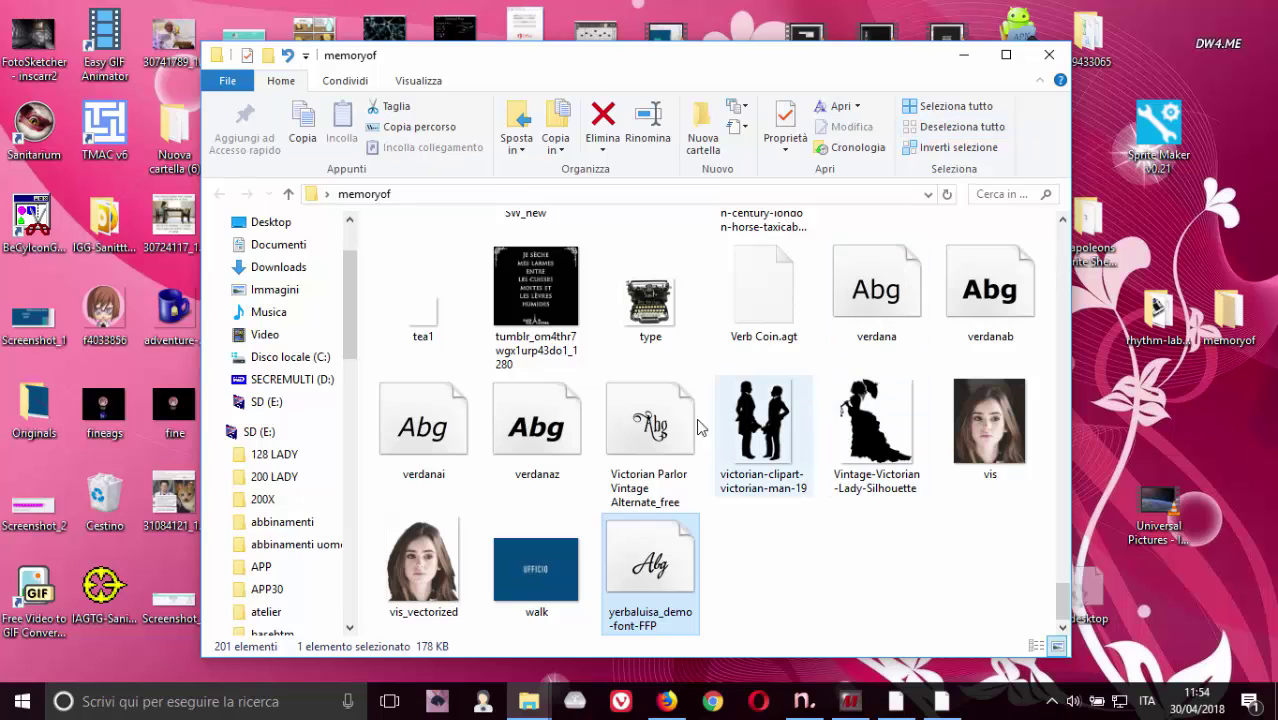
Preview the Victorian Parlor Vintage Alternate_free font file and close the preview
{"action": "double_click", "coordinate": [668, 480]}
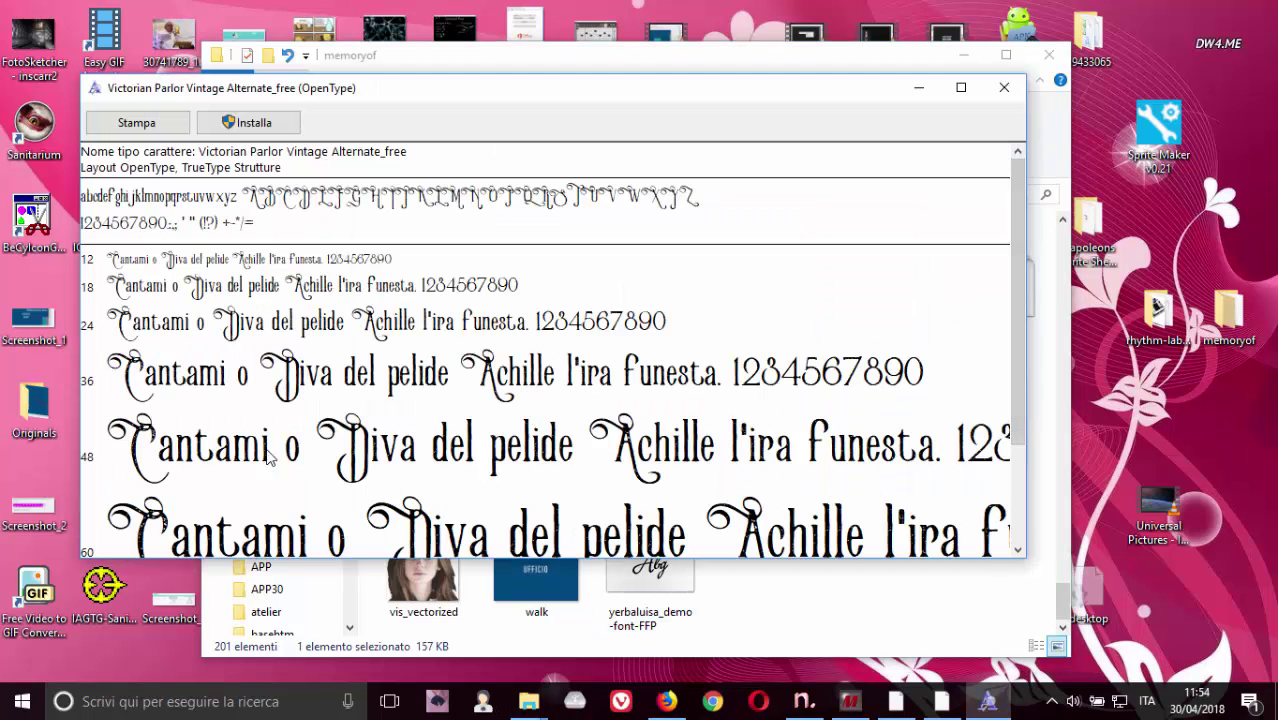
{"action": "left_click_drag", "start_coordinate": [650, 100], "coordinate": [799, 80]}
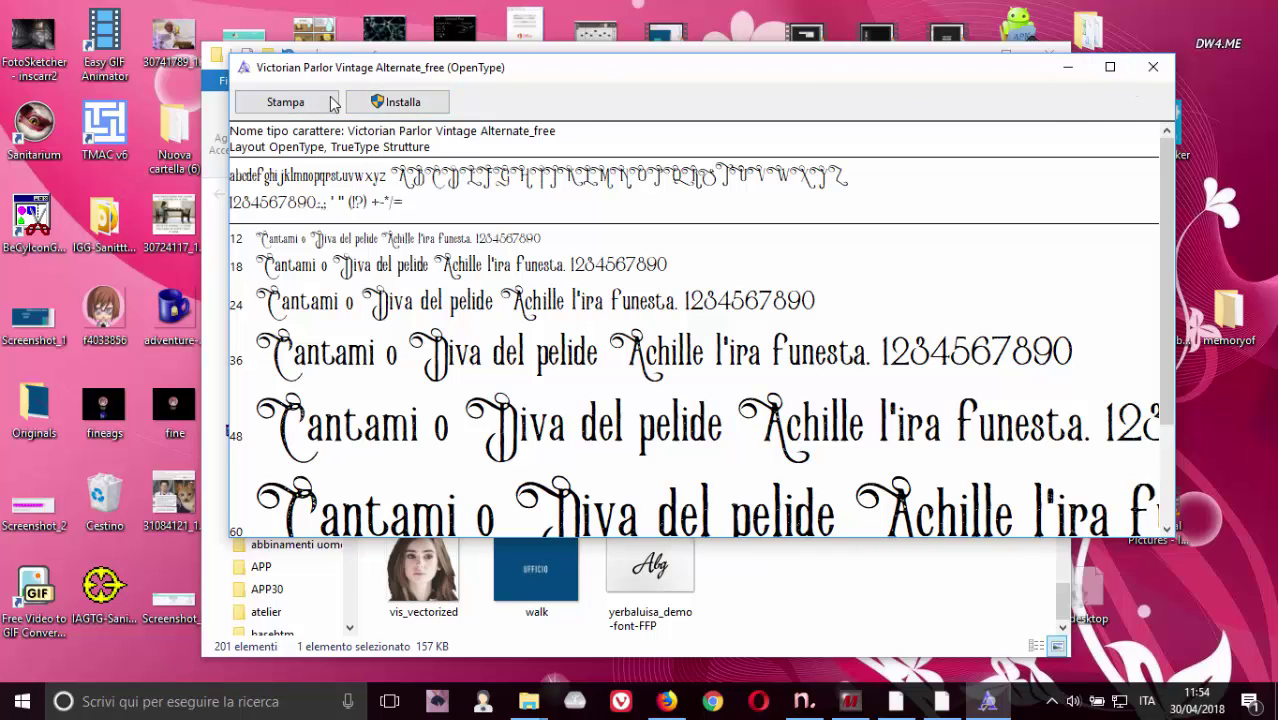
{"action": "left_click", "coordinate": [1153, 66]}
{"action": "left_click", "coordinate": [740, 606]}
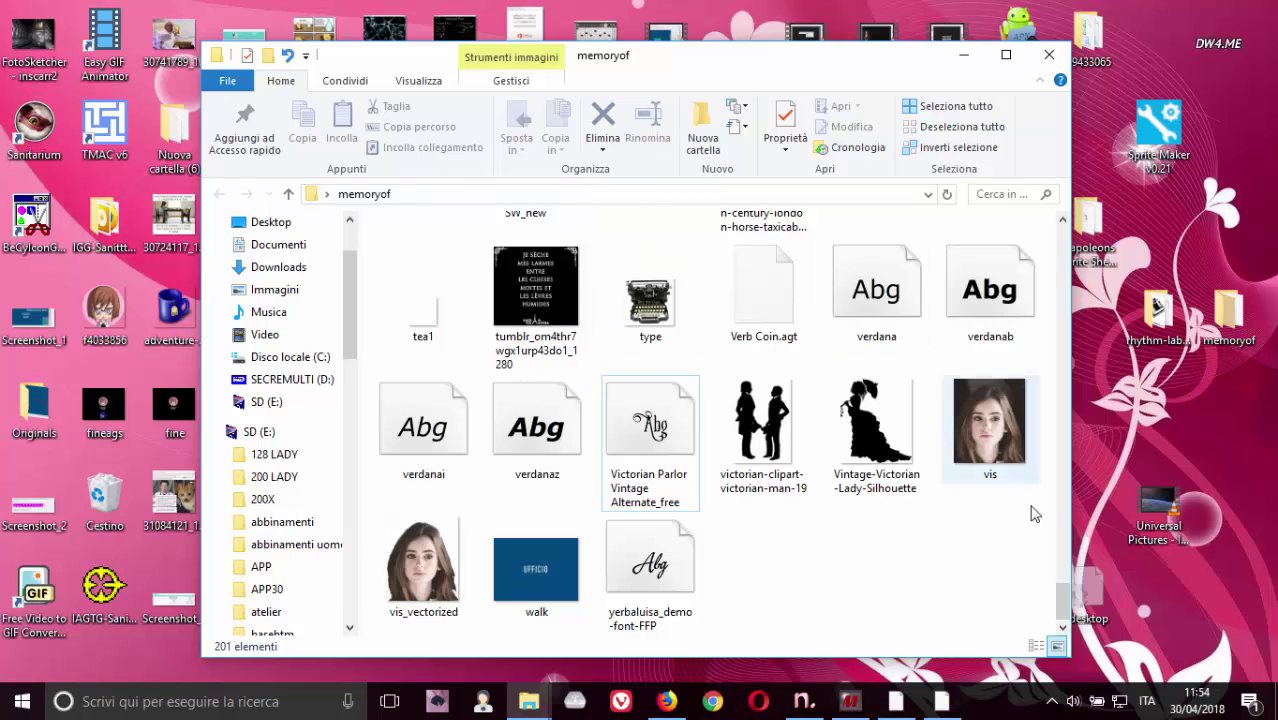
{"action": "left_click", "coordinate": [803, 702]}
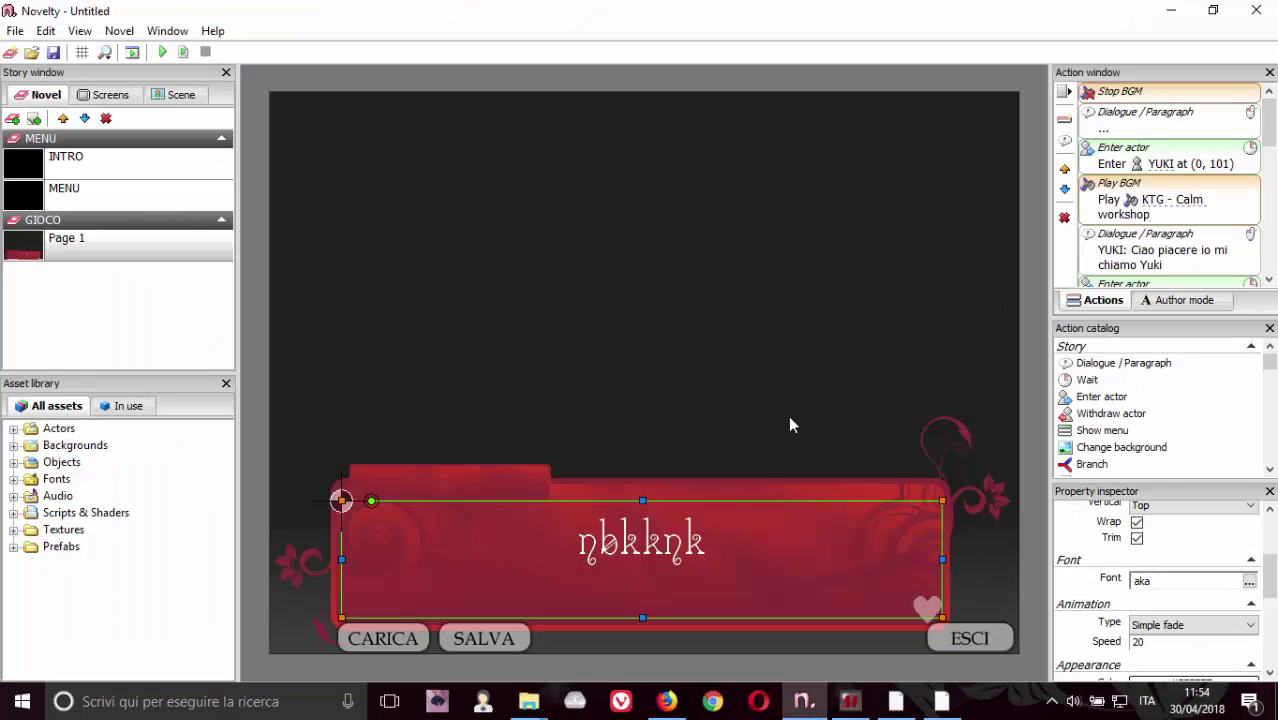
{"action": "left_click", "coordinate": [761, 536]}
{"action": "left_click", "coordinate": [761, 536]}
{"action": "left_click", "coordinate": [1170, 10]}
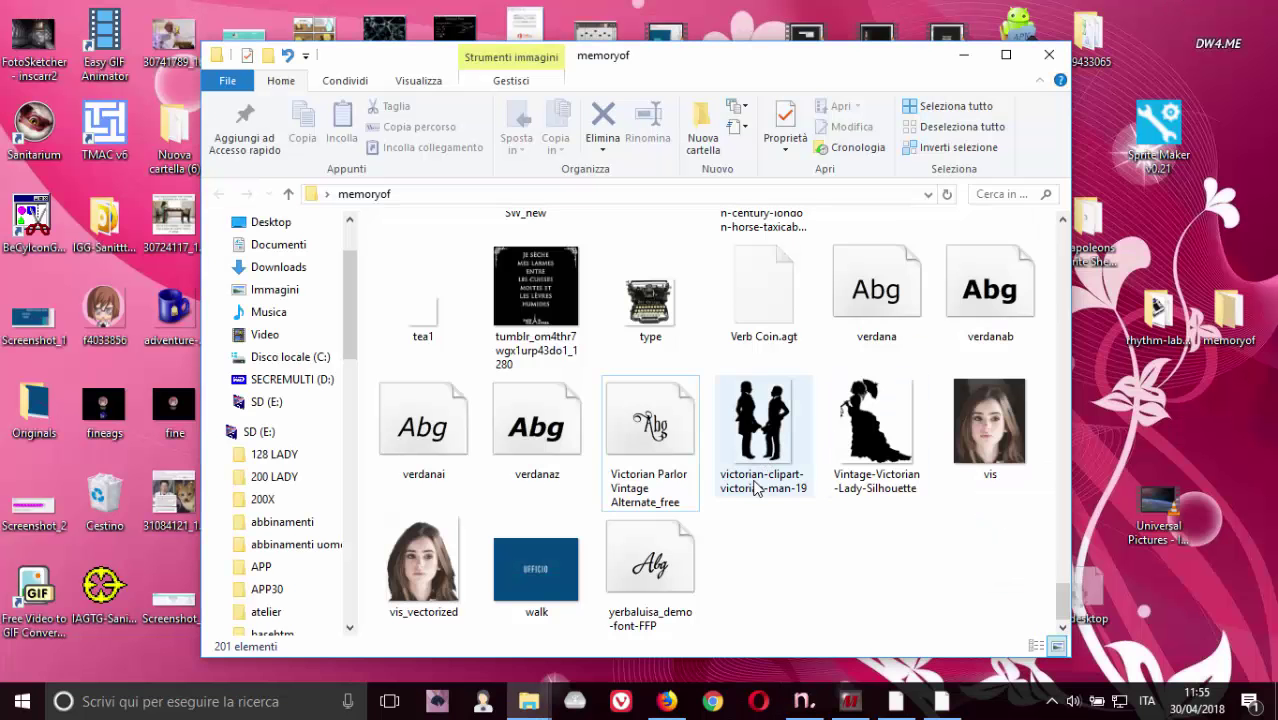
{"action": "left_click", "coordinate": [941, 701]}
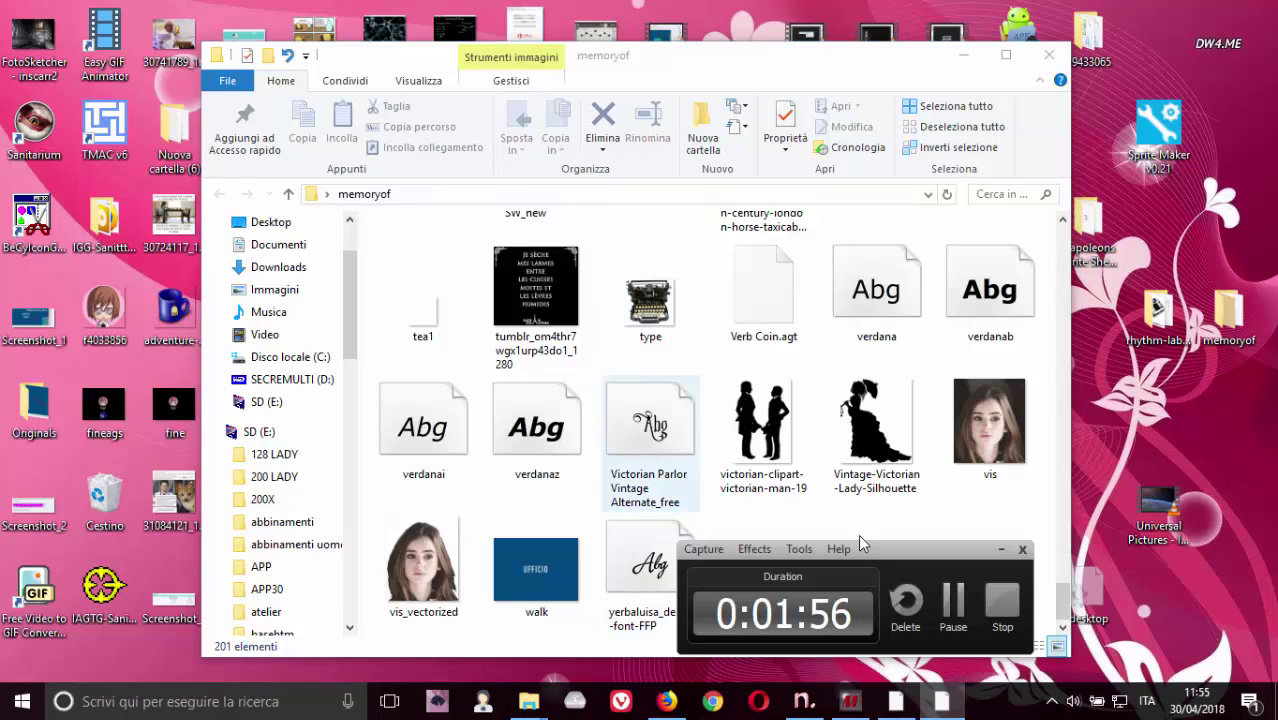
{"action": "left_click", "coordinate": [997, 551]}
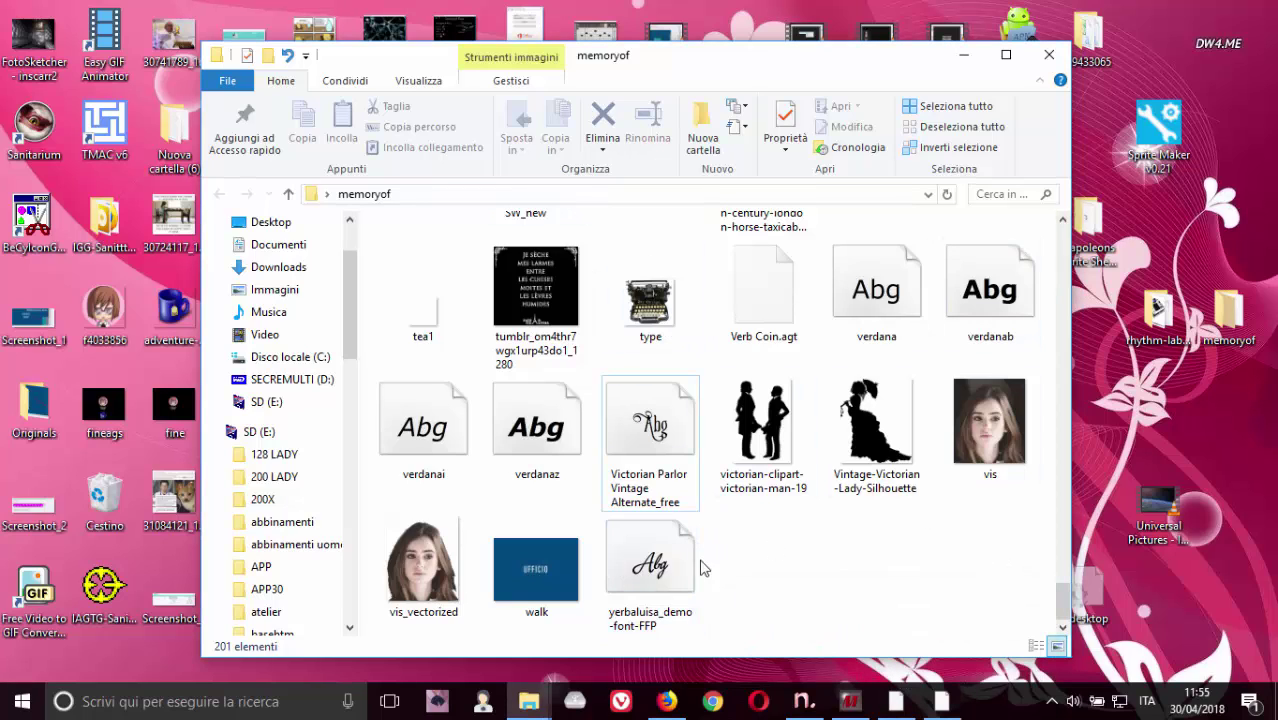
Switch to the Nuova cartella folder, open its BMFont subfolder and launch the install_bmfont_1.12 installer
{"action": "left_click", "coordinate": [529, 701]}
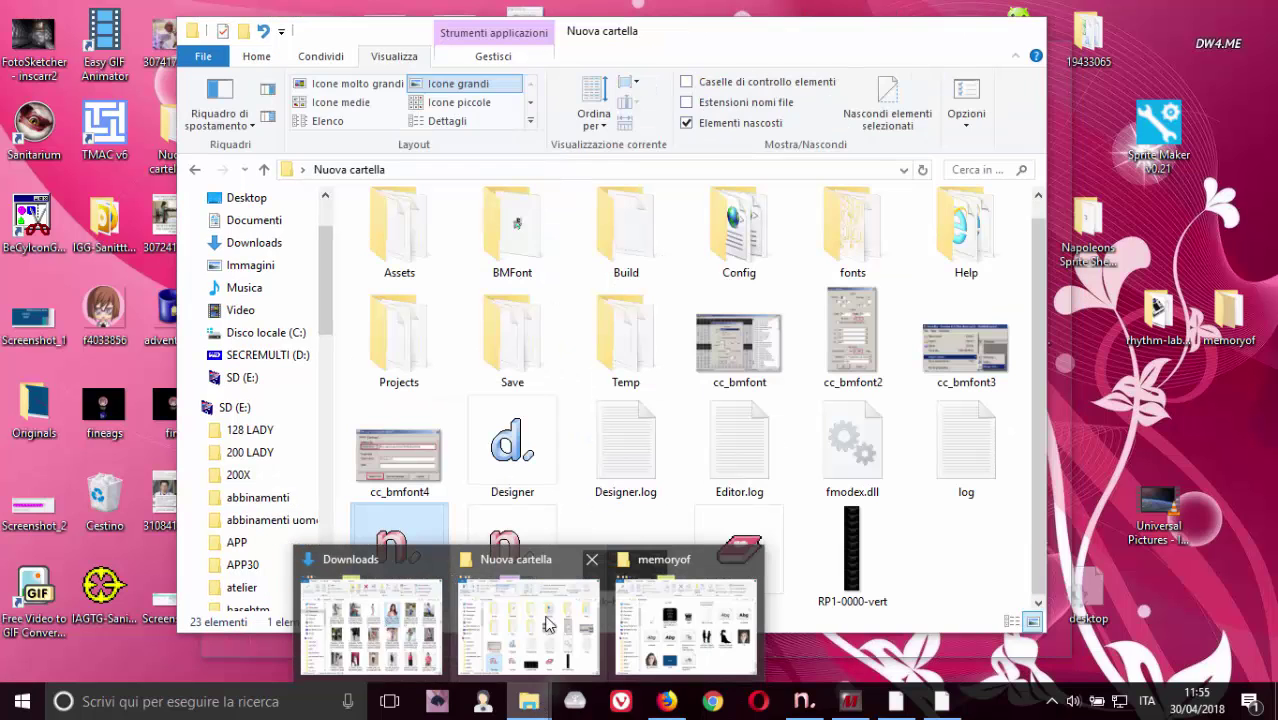
{"action": "left_click", "coordinate": [565, 624]}
{"action": "scroll", "coordinate": [1032, 231], "scroll_direction": "up", "scroll_amount": 1}
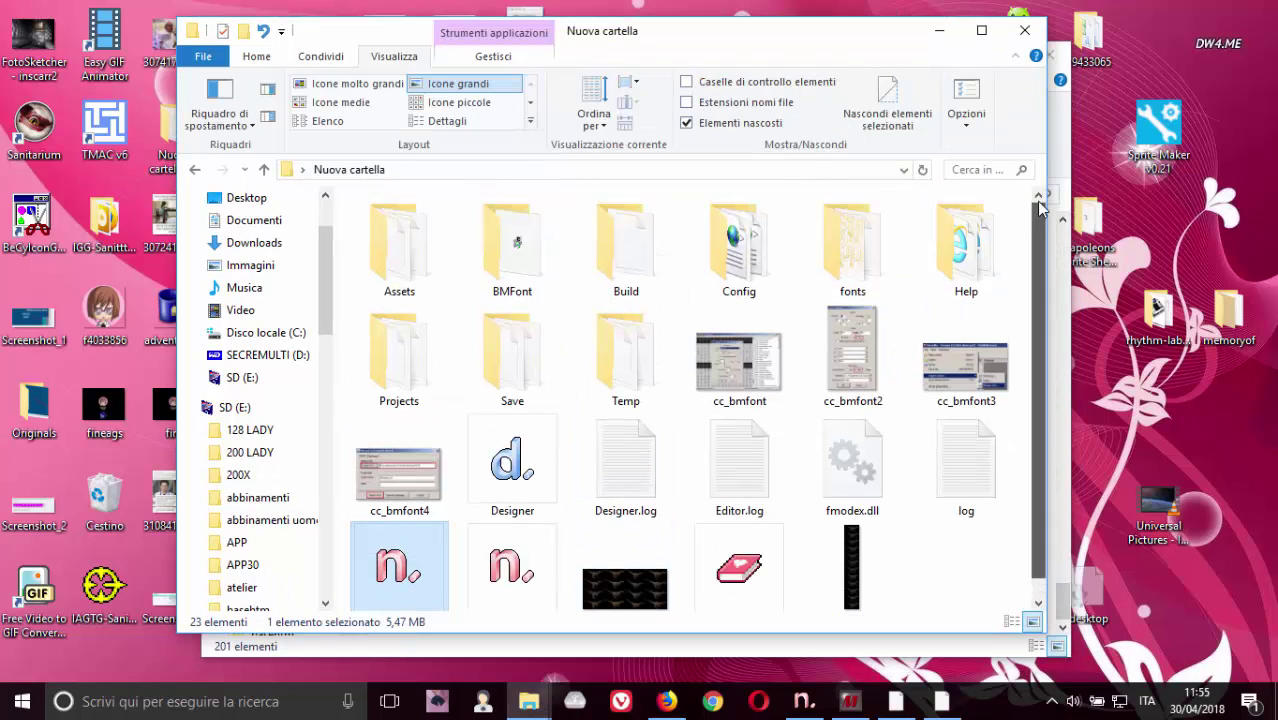
{"action": "double_click", "coordinate": [512, 295]}
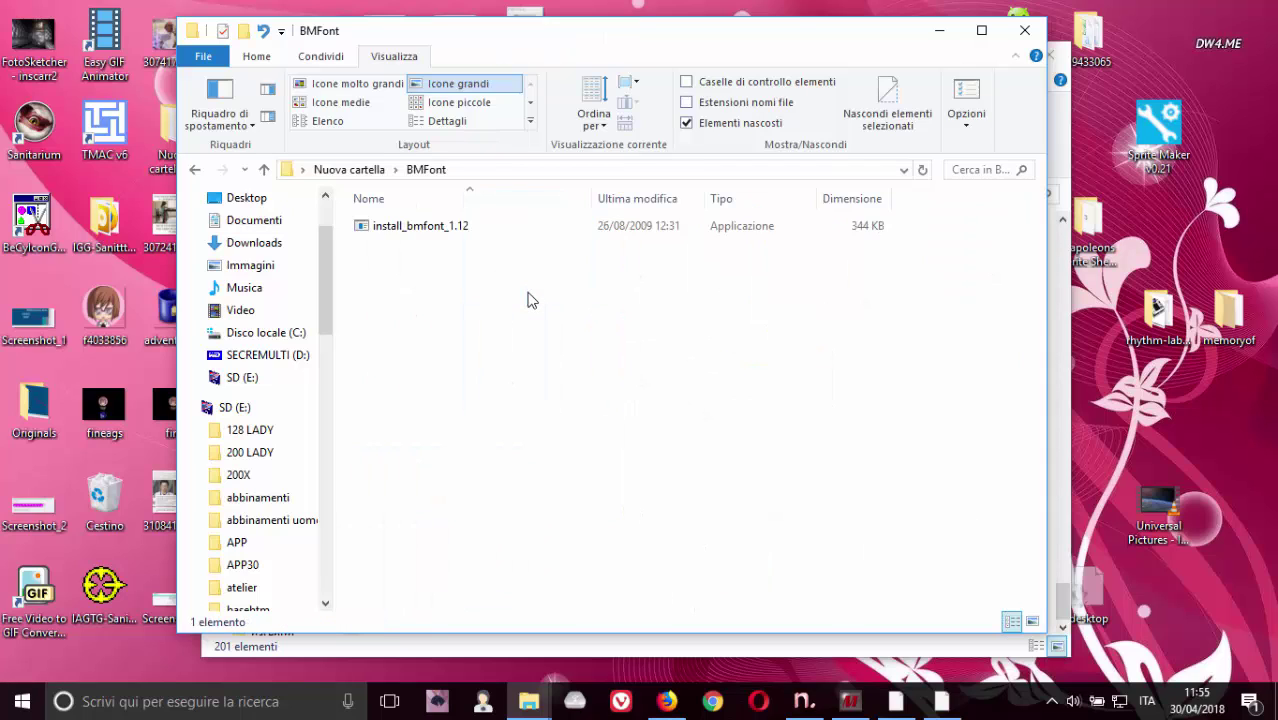
{"action": "double_click", "coordinate": [449, 230]}
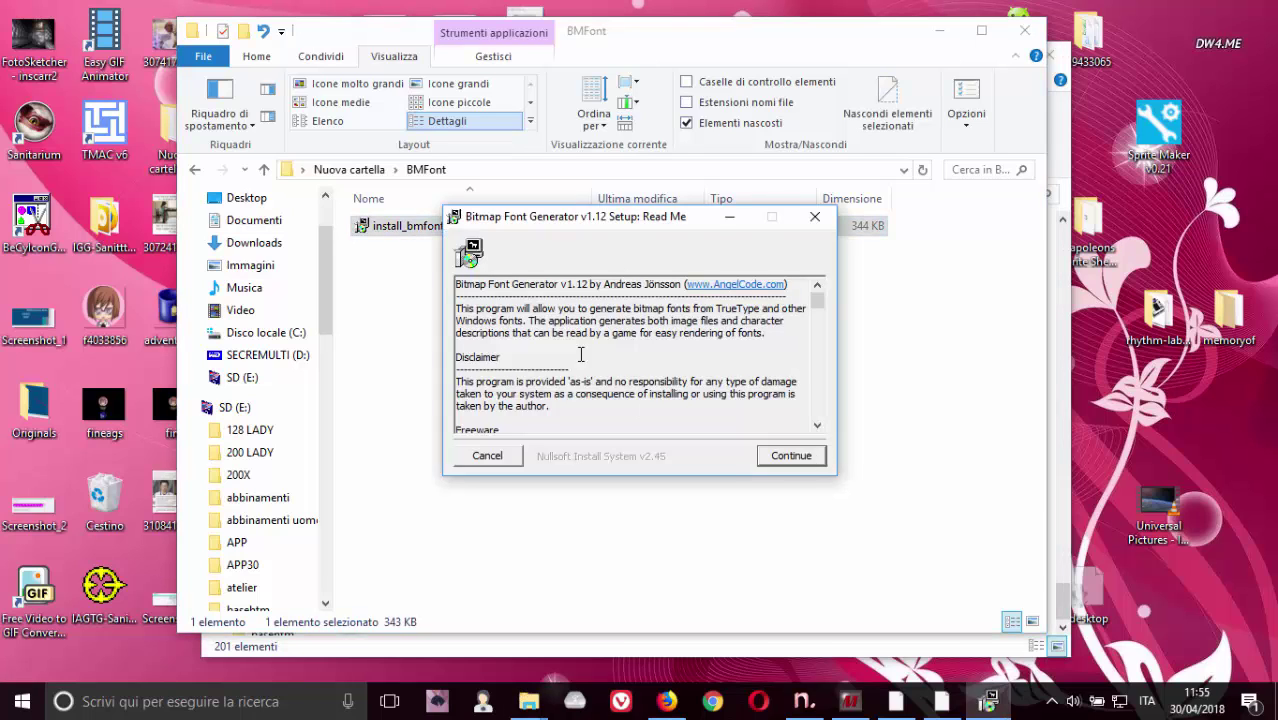
Install Bitmap Font Generator v1.12 with the BMFont and Start Menu Shortcuts components, and close the setup
{"action": "left_click", "coordinate": [795, 461]}
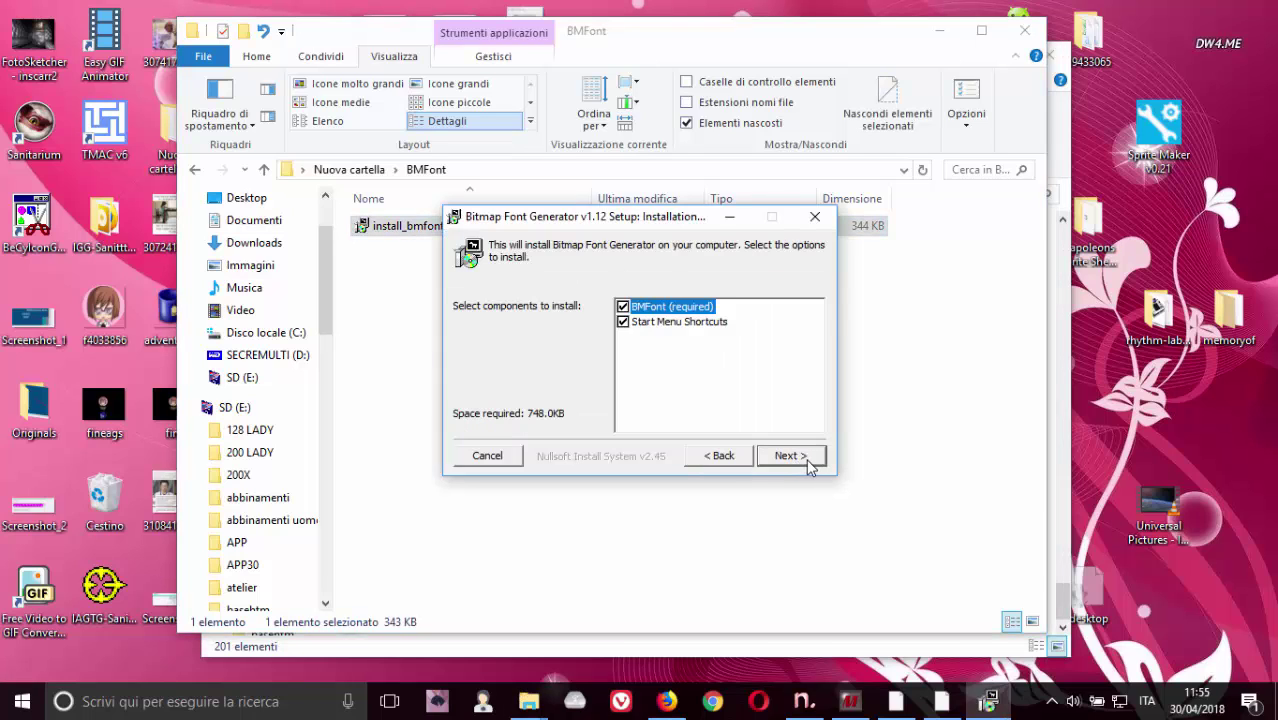
{"action": "left_click", "coordinate": [790, 456]}
{"action": "left_click", "coordinate": [790, 456]}
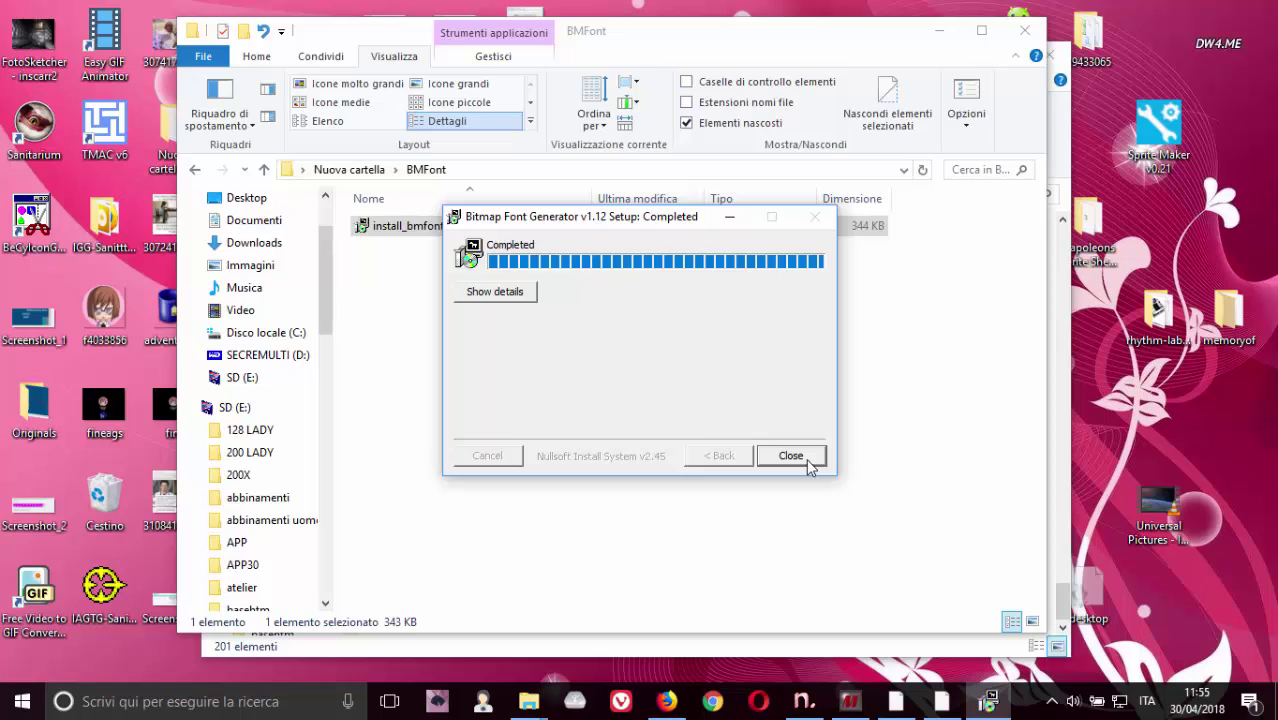
{"action": "left_click", "coordinate": [808, 460]}
{"action": "left_click", "coordinate": [790, 408]}
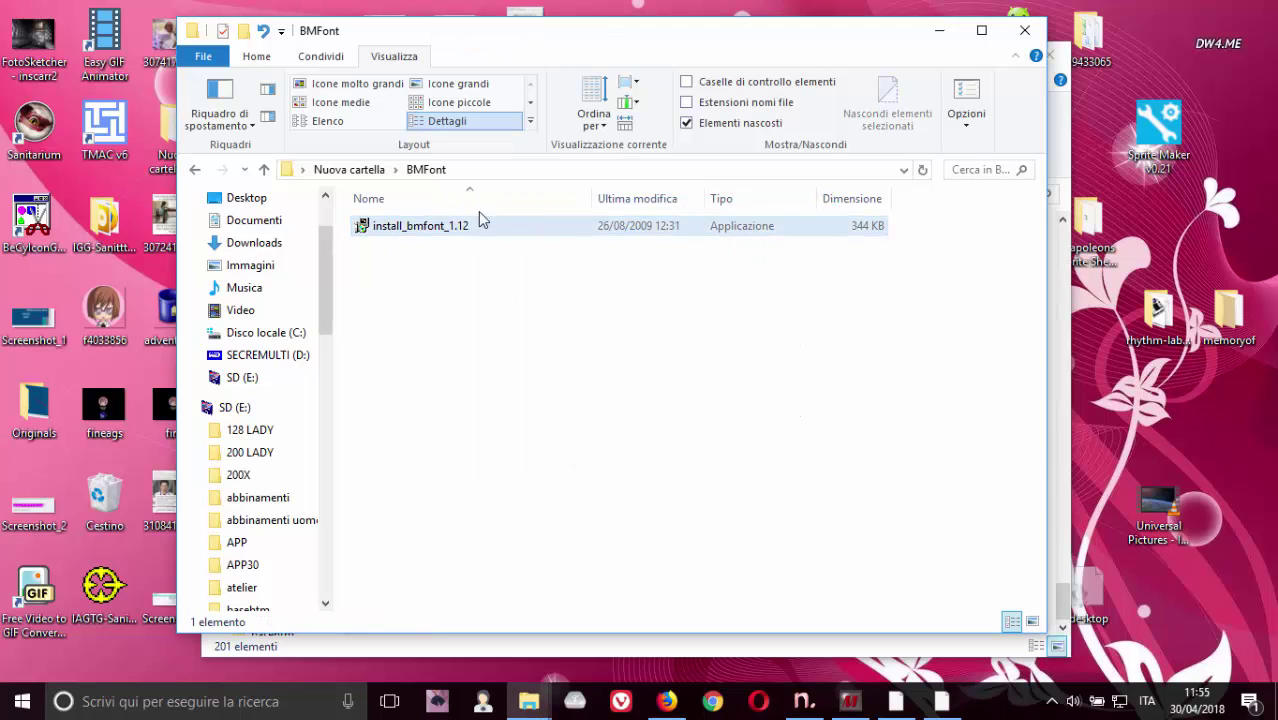
Minimize the BMFont folder window and move the memoryof folder window aside to uncover the desktop
{"action": "left_click", "coordinate": [939, 30]}
{"action": "left_click_drag", "start_coordinate": [881, 62], "coordinate": [371, 30]}
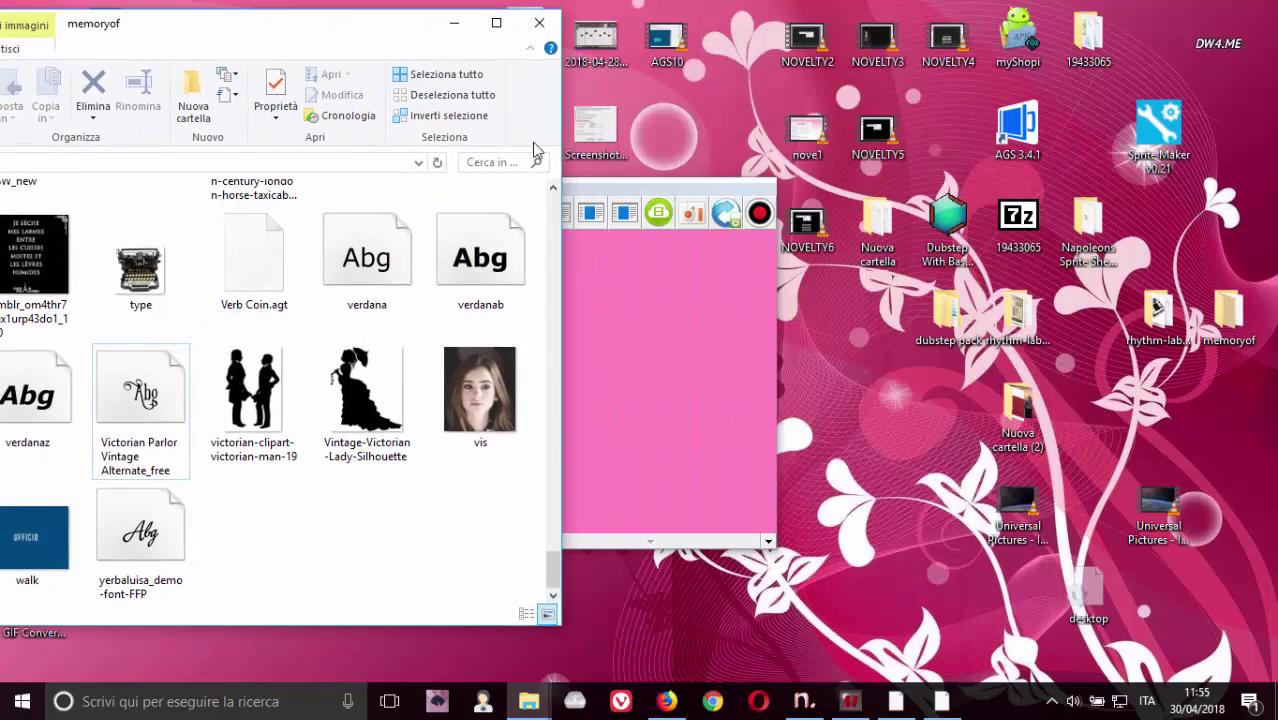
Rearrange the windows on the desktop, search the programs for "bmf" and launch BMFont
{"action": "left_click_drag", "start_coordinate": [686, 355], "coordinate": [1066, 391]}
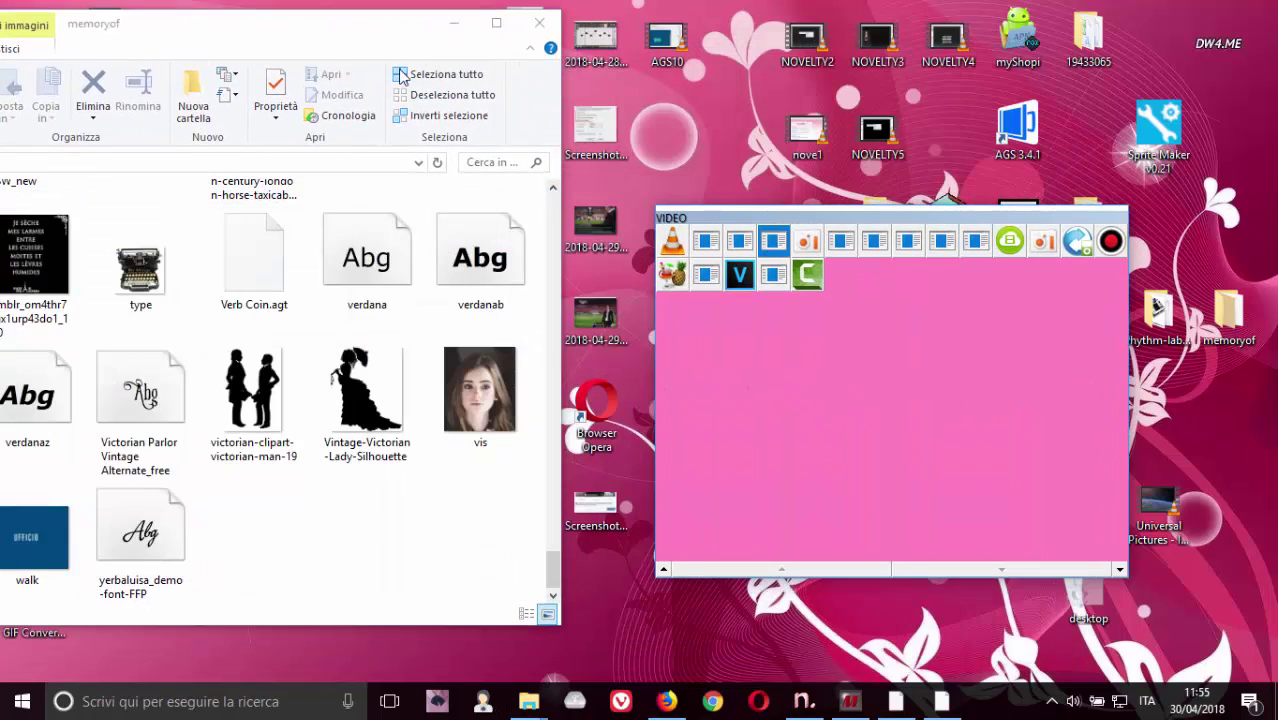
{"action": "left_click_drag", "start_coordinate": [378, 40], "coordinate": [897, 114]}
{"action": "left_click", "coordinate": [22, 701]}
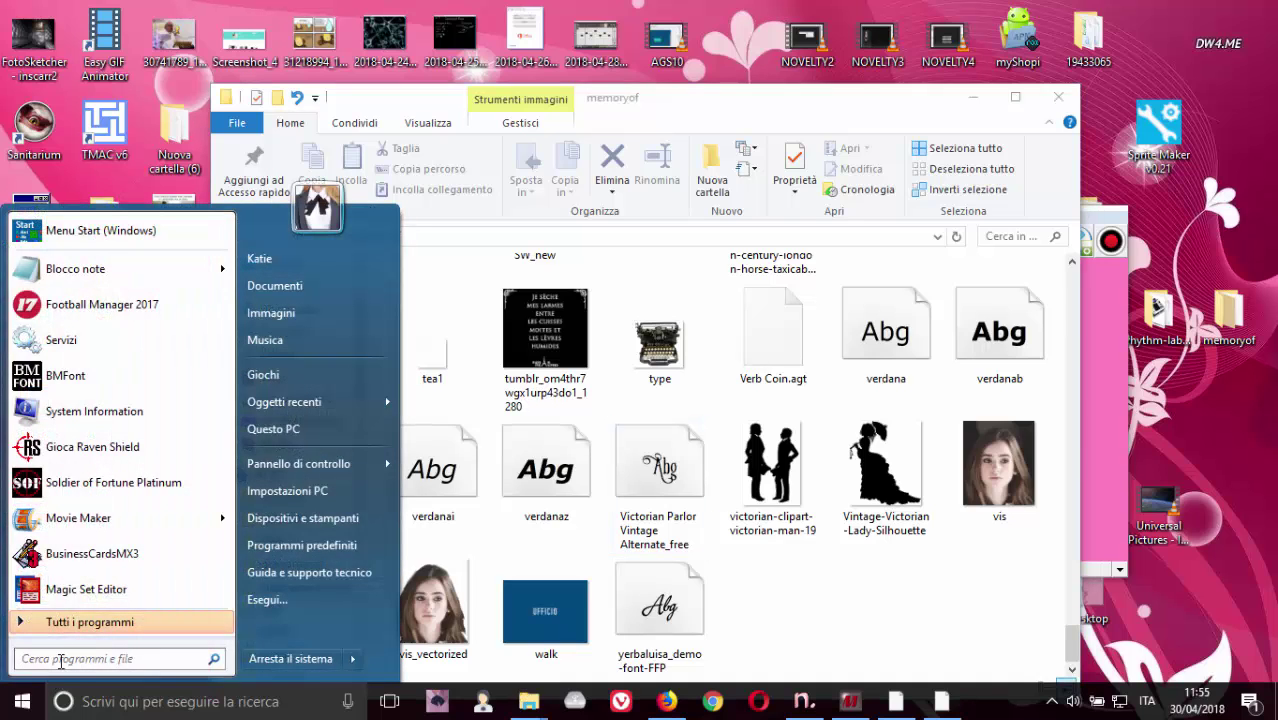
{"action": "type", "text": "bmf"}
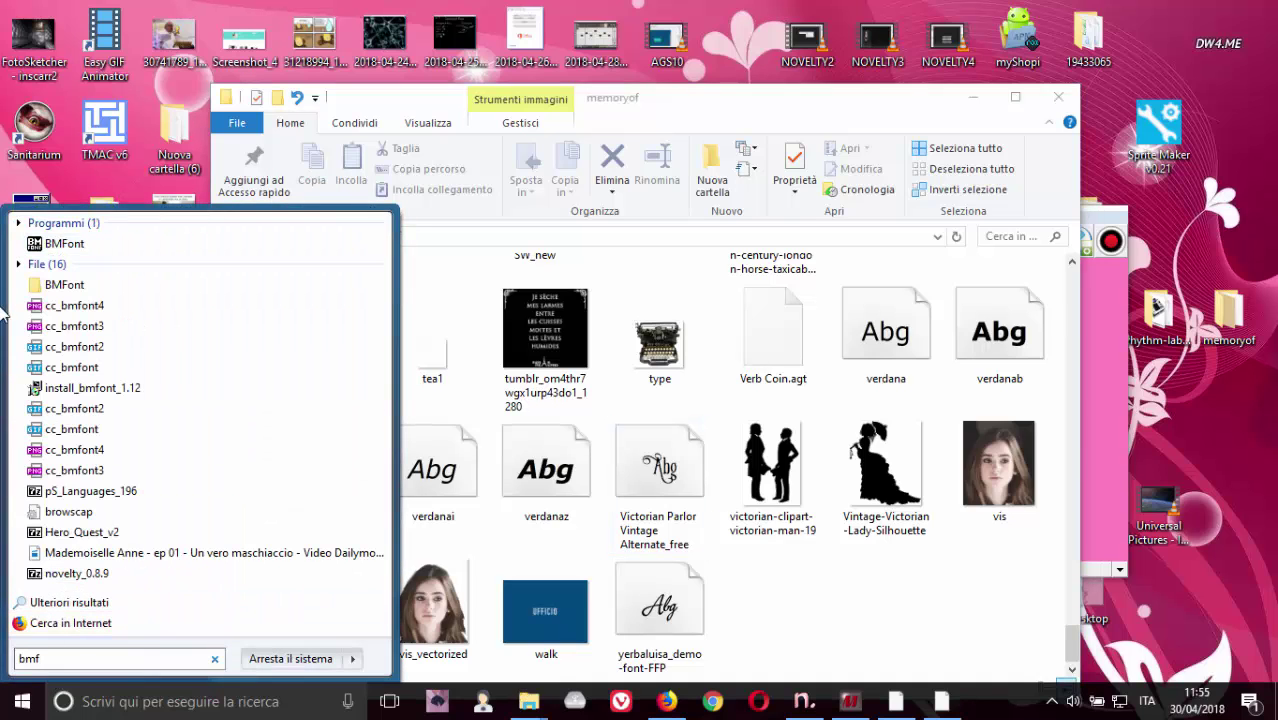
{"action": "left_click", "coordinate": [100, 244]}
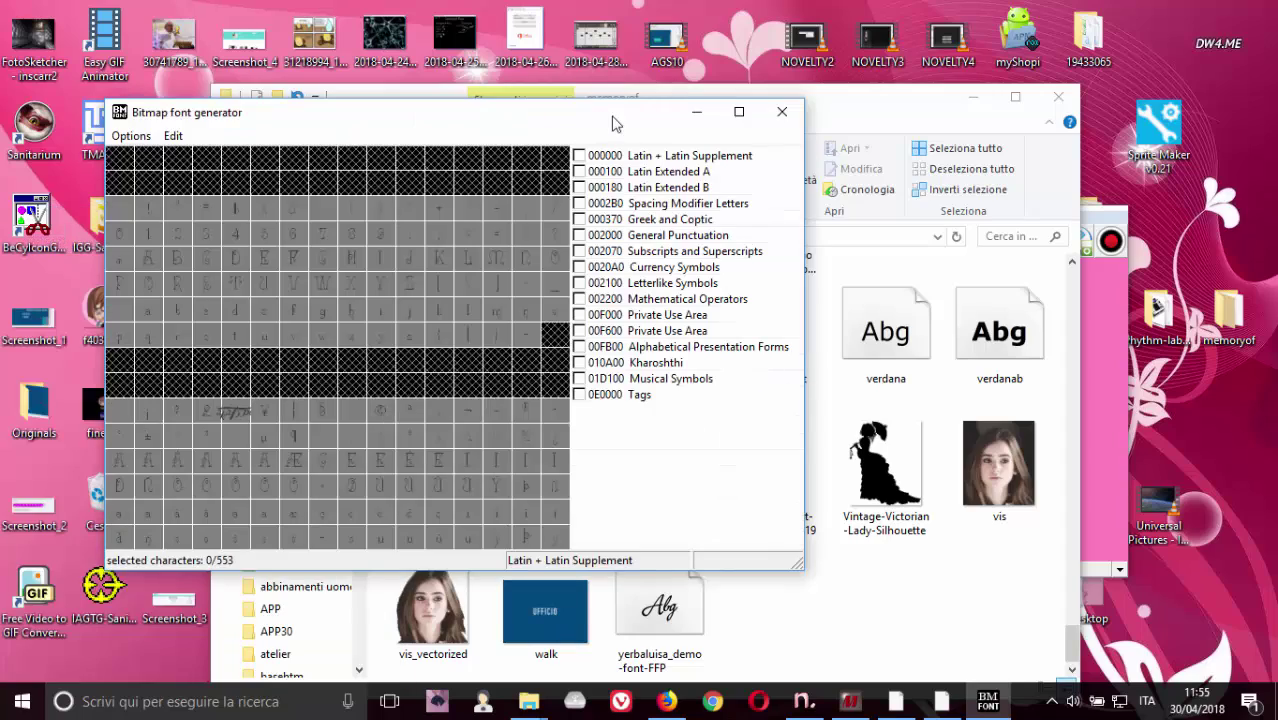
Place the Bitmap font generator window over the memoryof folder window and keep it in front
{"action": "left_click_drag", "start_coordinate": [614, 122], "coordinate": [862, 130]}
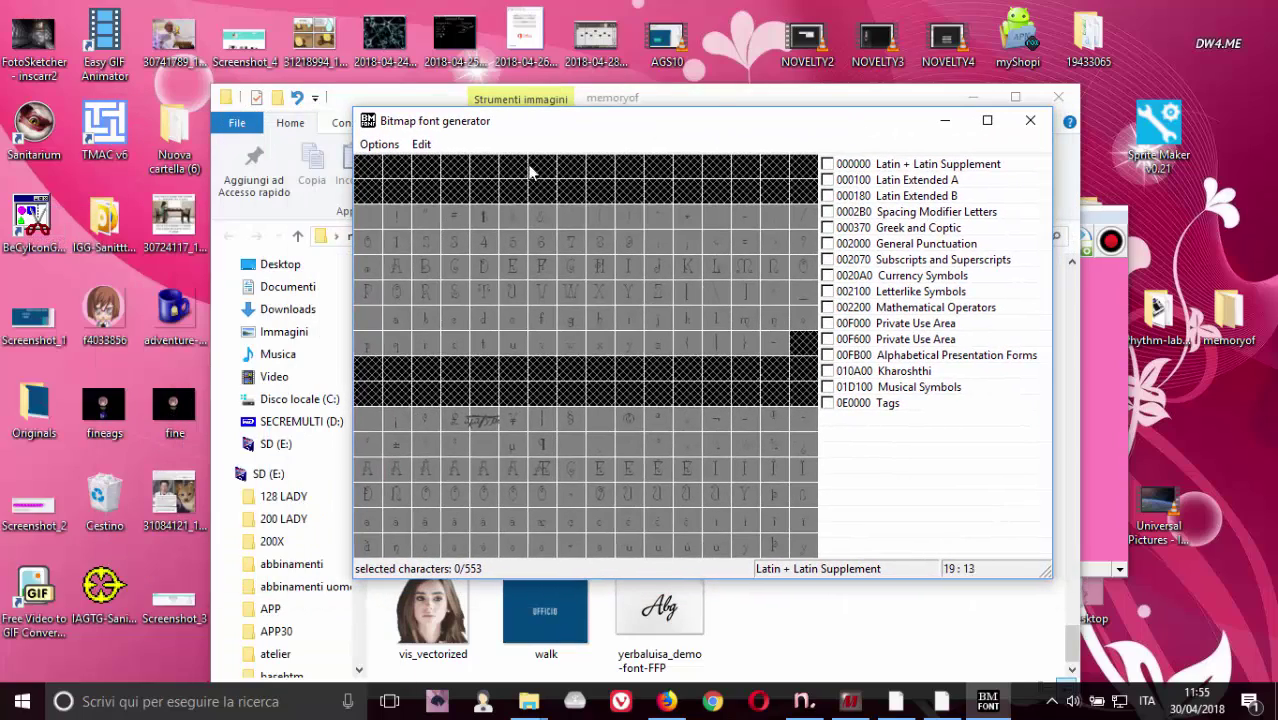
{"action": "left_click_drag", "start_coordinate": [712, 125], "coordinate": [646, 119]}
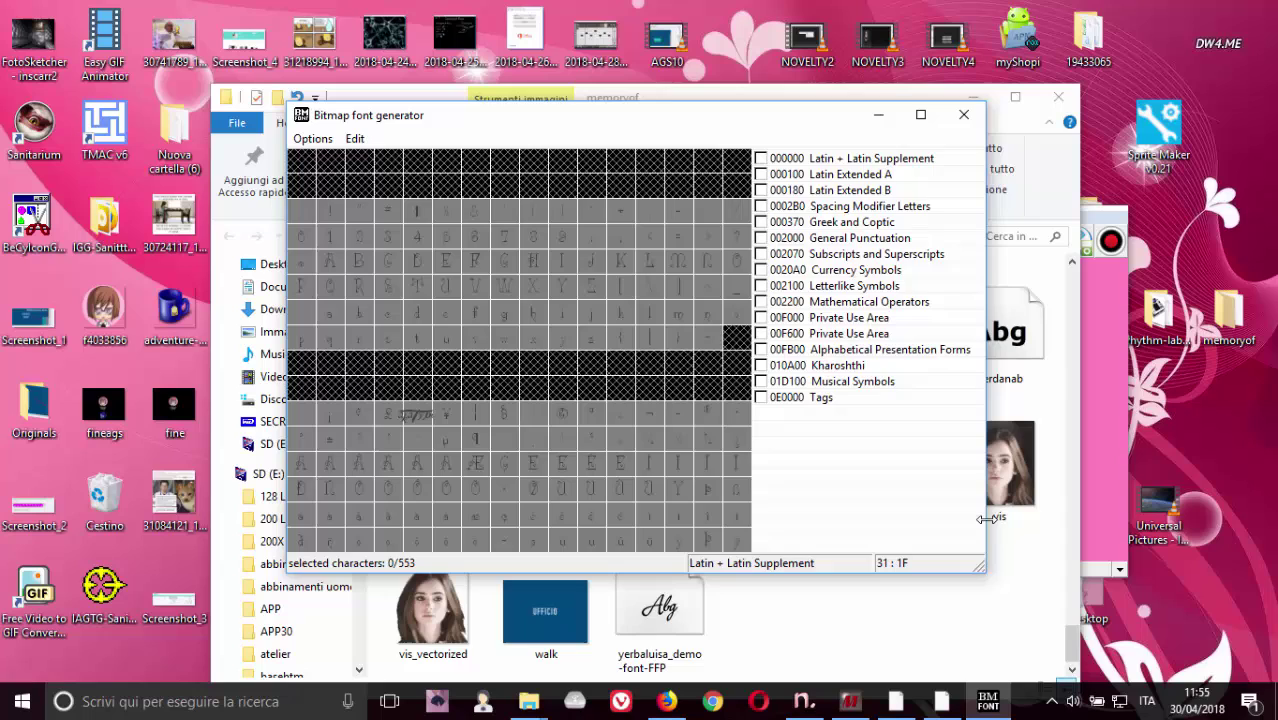
{"action": "left_click", "coordinate": [970, 633]}
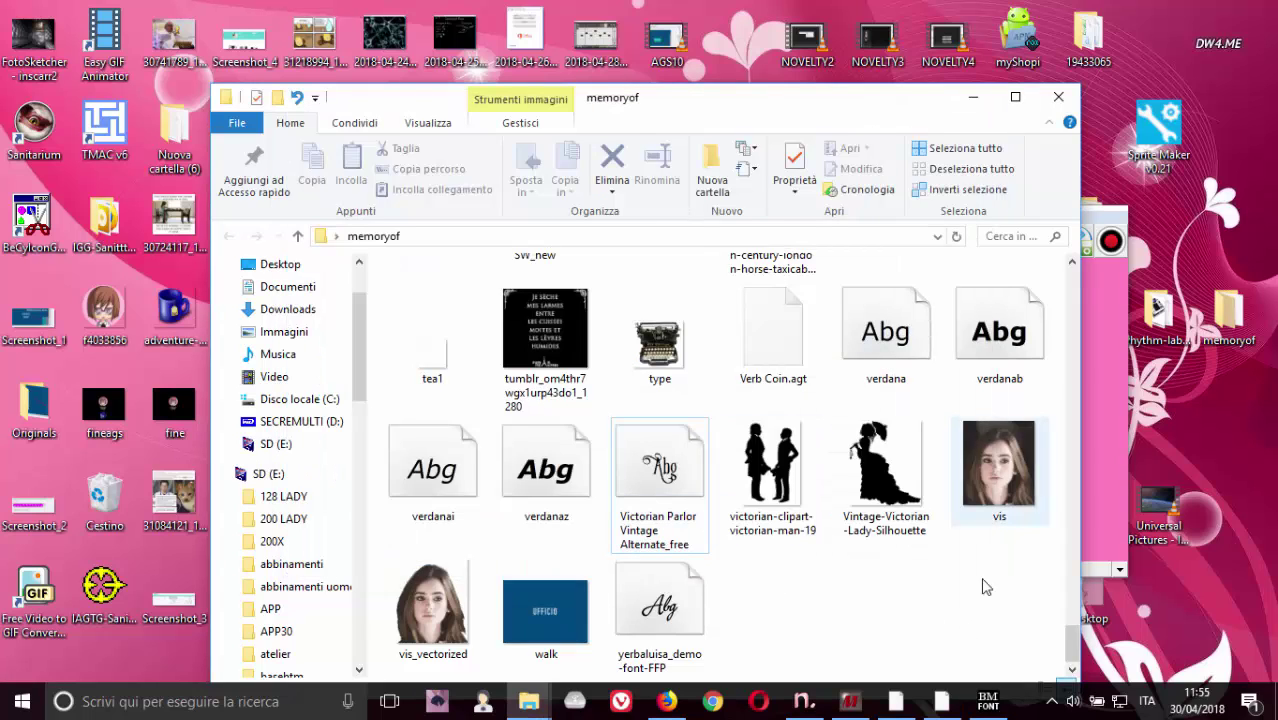
{"action": "left_click", "coordinate": [988, 701]}
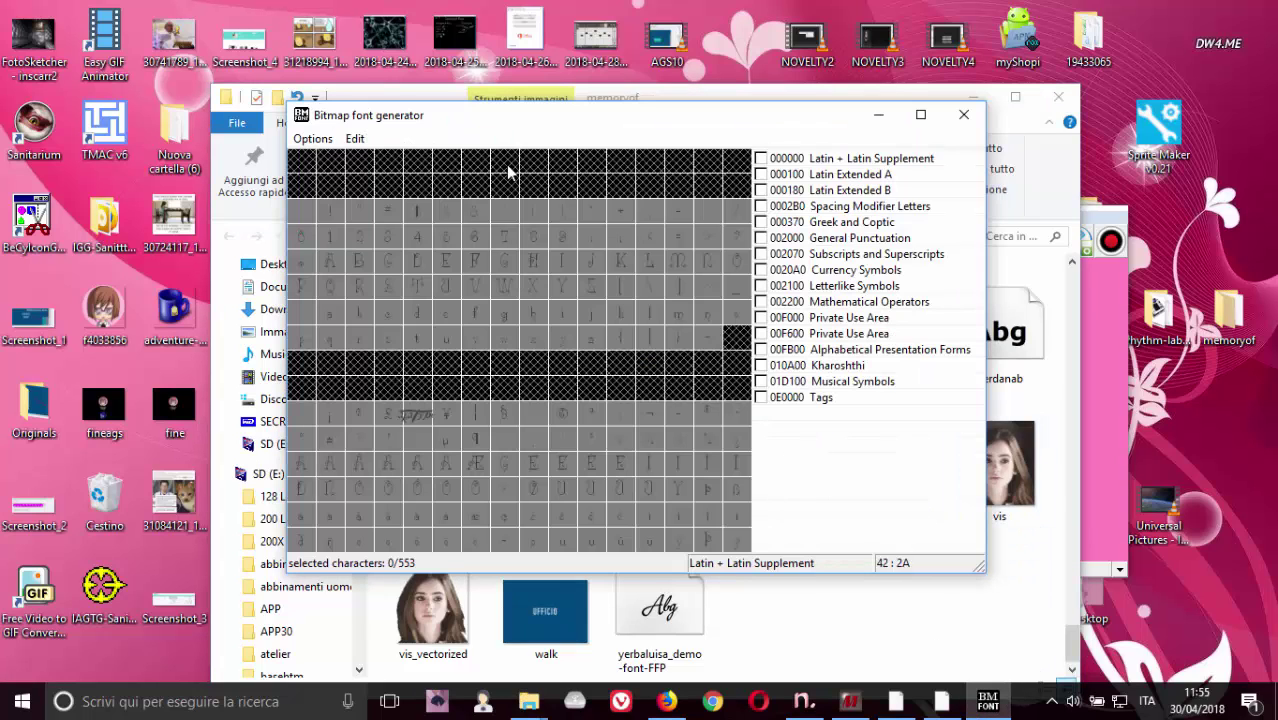
Set the font face to Victorian Parlor Vintage Altern in the font settings and confirm them
{"action": "left_click", "coordinate": [307, 142]}
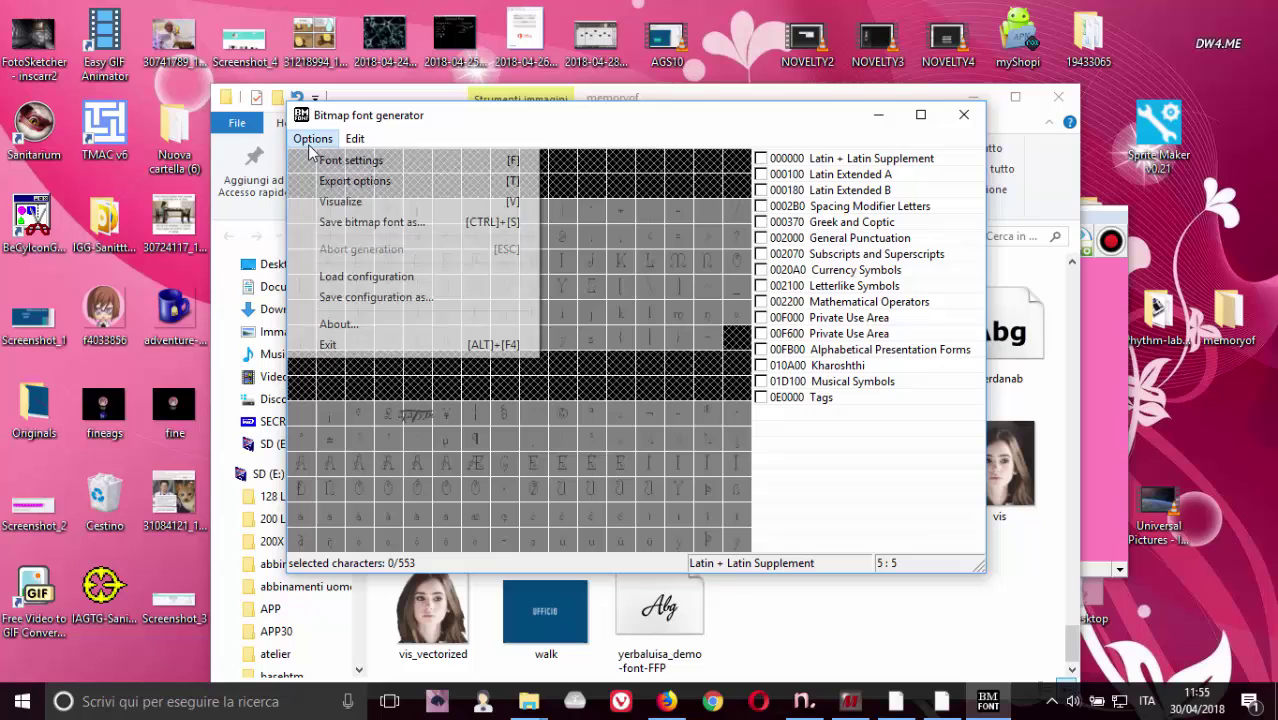
{"action": "left_click", "coordinate": [409, 170]}
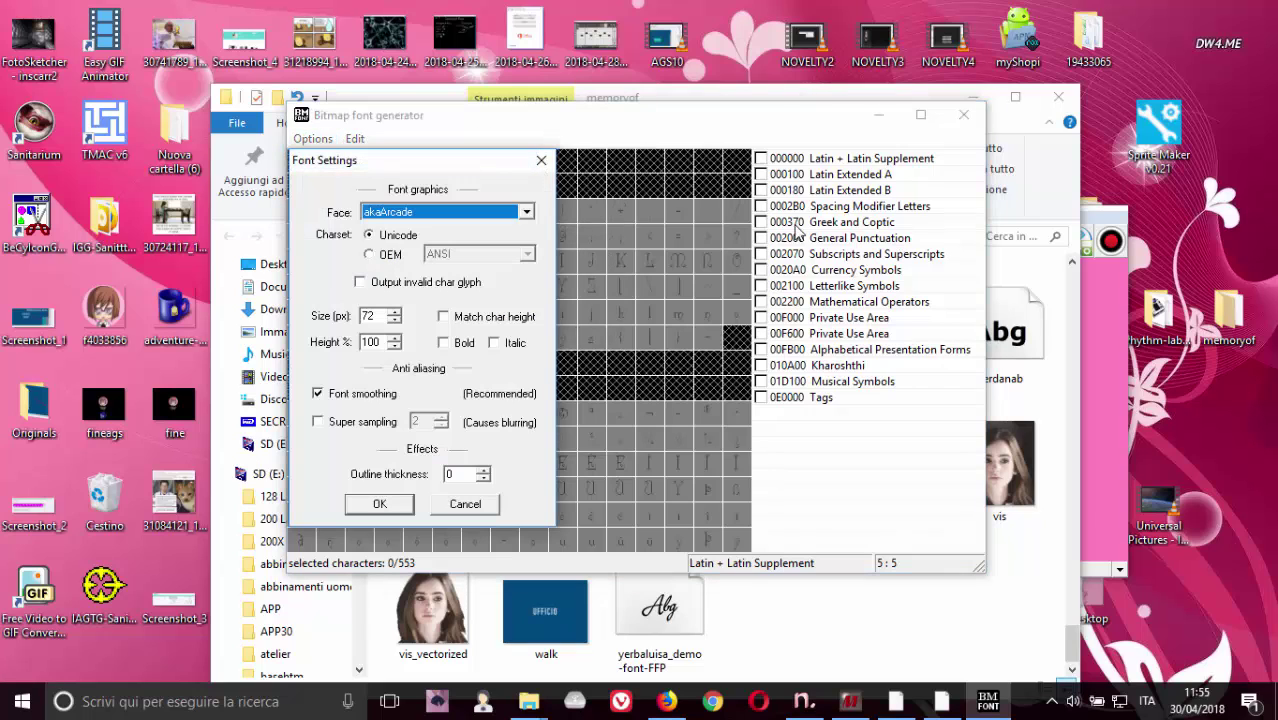
{"action": "left_click_drag", "start_coordinate": [395, 163], "coordinate": [610, 150]}
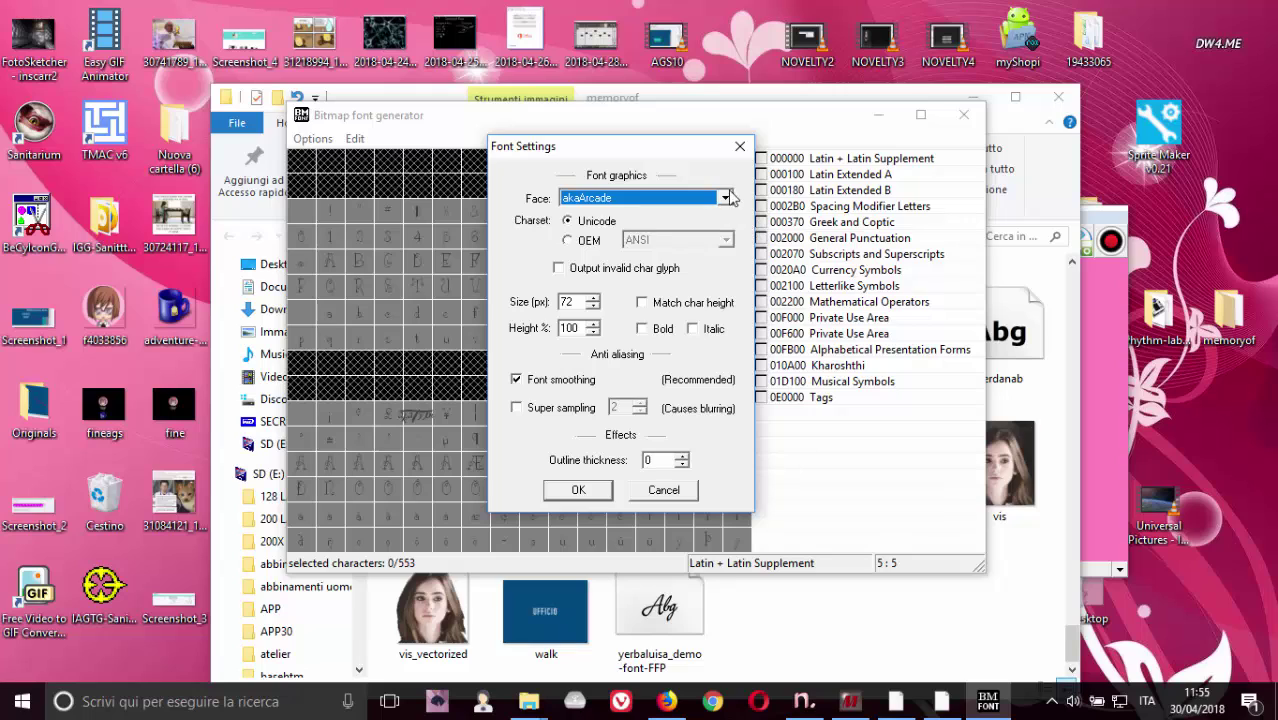
{"action": "left_click", "coordinate": [726, 198]}
{"action": "scroll", "coordinate": [727, 250], "scroll_direction": "down", "scroll_amount": 15}
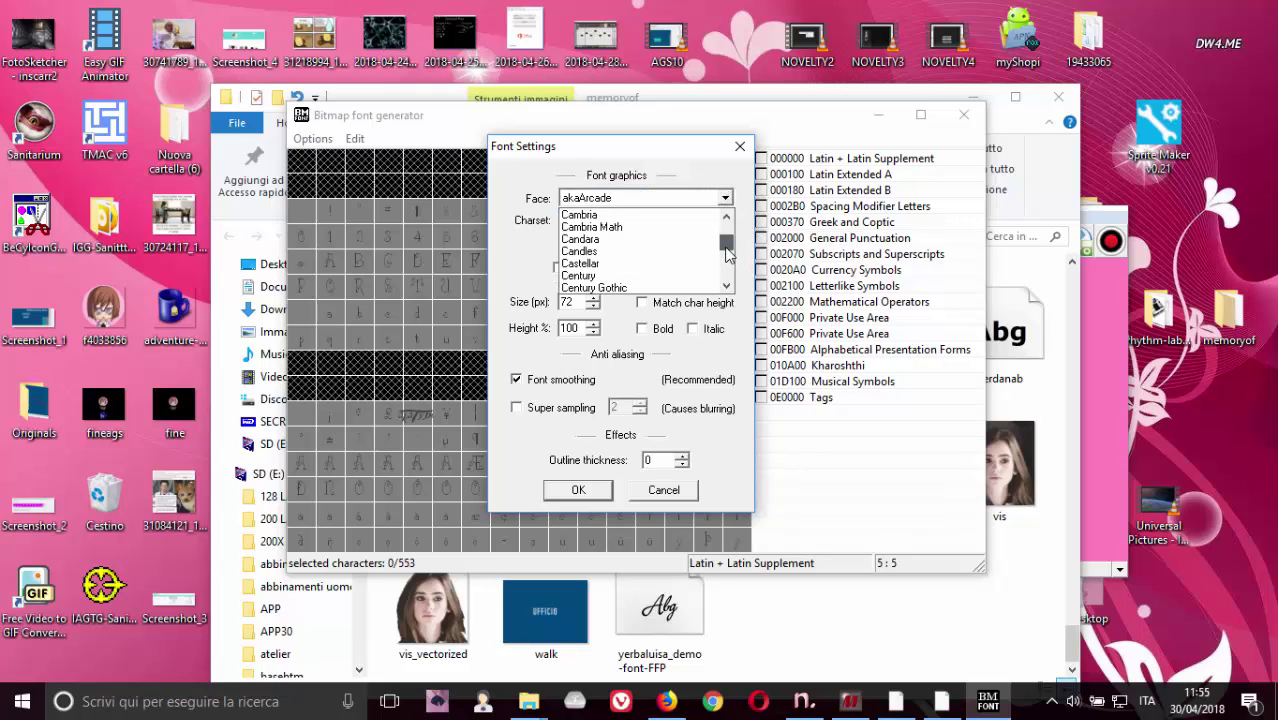
{"action": "mouse_move", "coordinate": [727, 245]}
{"action": "left_mouse_down"}
{"action": "mouse_move", "coordinate": [729, 276]}
{"action": "mouse_move", "coordinate": [729, 258]}
{"action": "left_mouse_up"}
{"action": "left_click", "coordinate": [658, 255]}
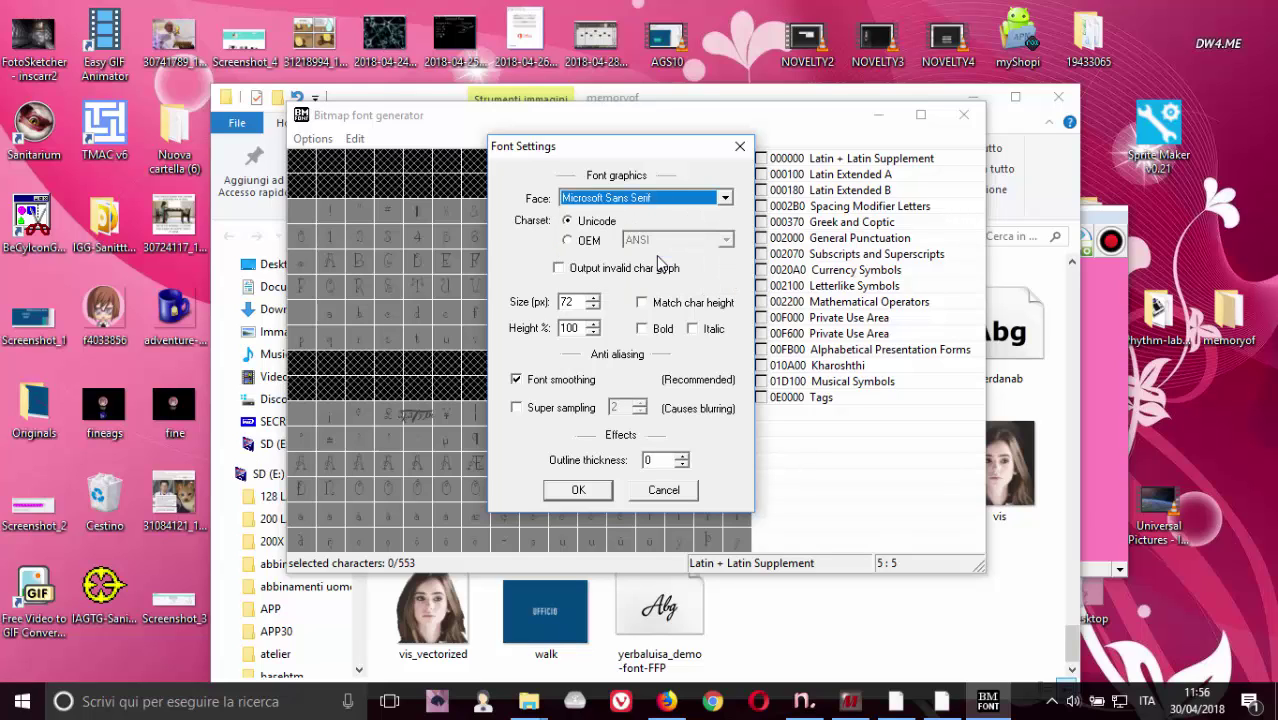
{"action": "key", "text": "v"}
{"action": "left_click", "coordinate": [724, 198]}
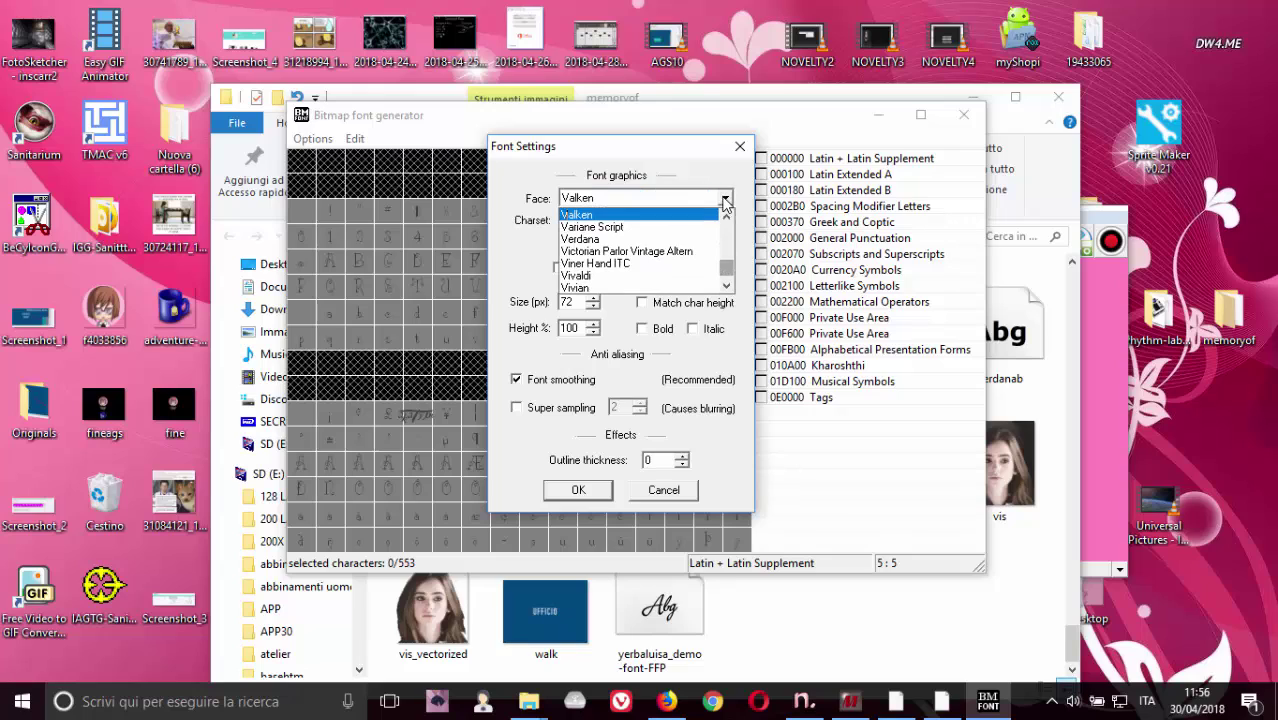
{"action": "left_click", "coordinate": [640, 251]}
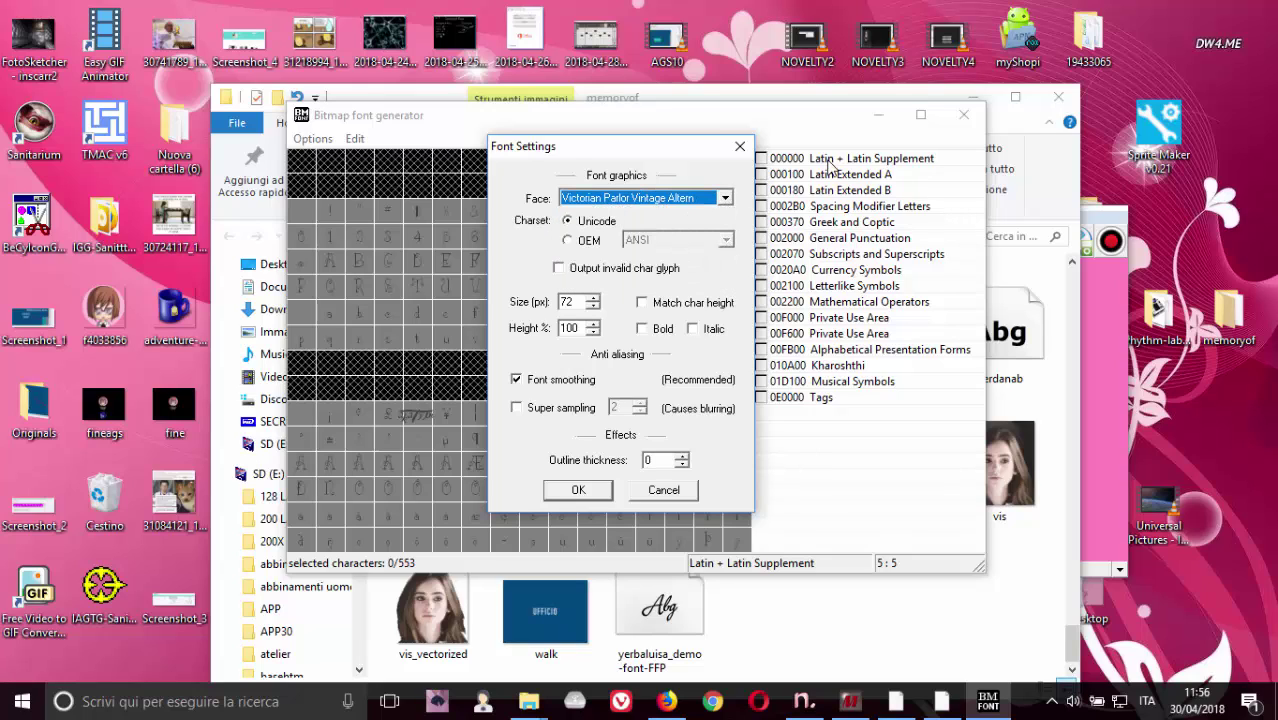
{"action": "left_click", "coordinate": [574, 302]}
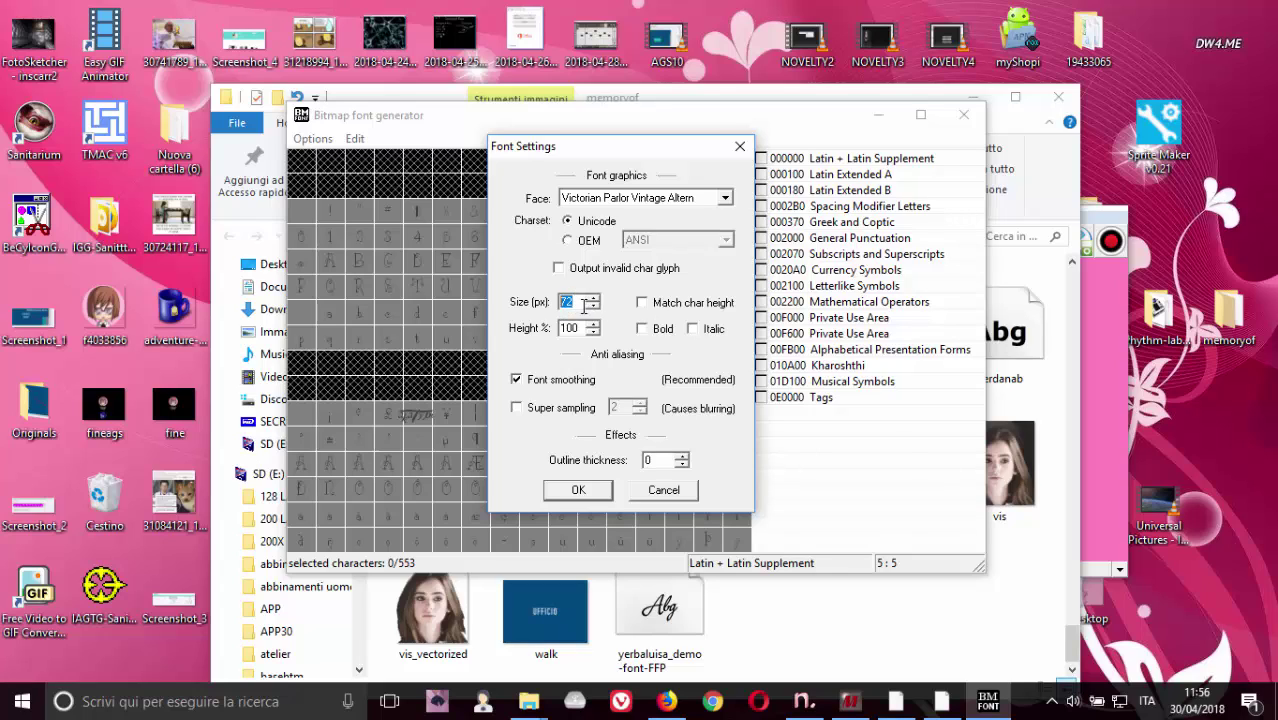
{"action": "left_click", "coordinate": [581, 490]}
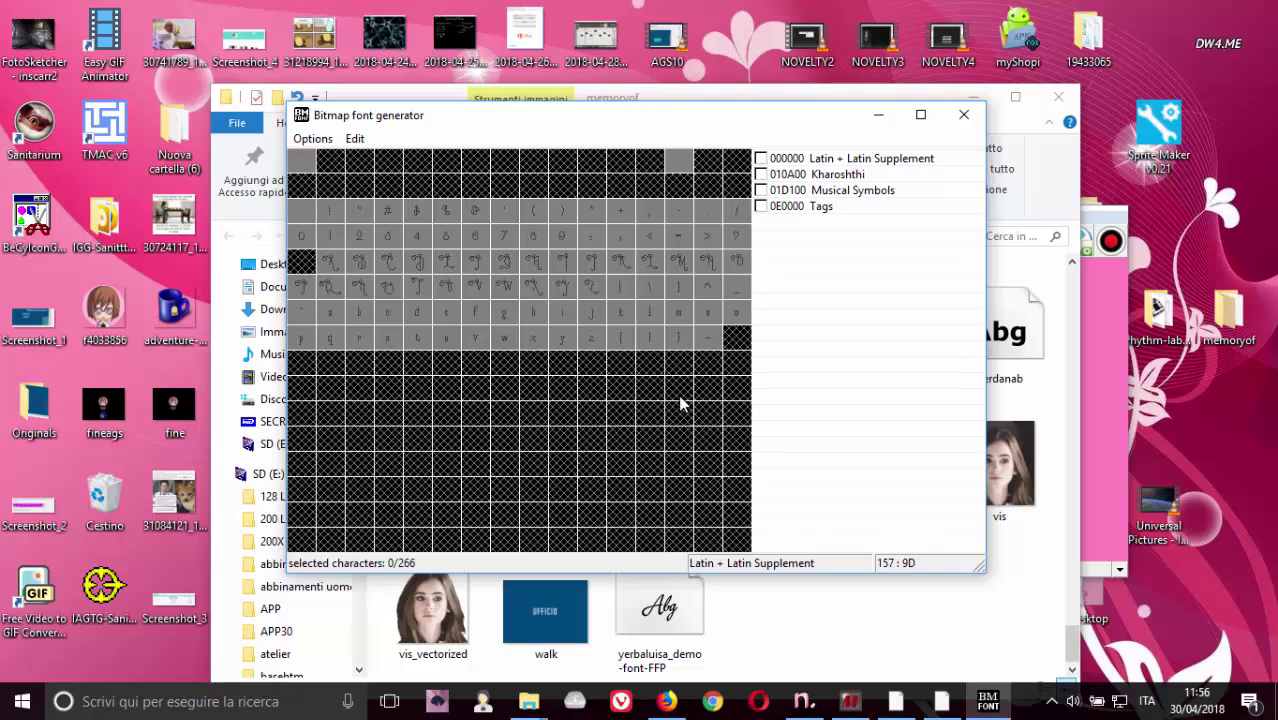
Include the Latin + Latin Supplement characters and confirm export options with XML descriptor, PNG textures and Deflate compression
{"action": "left_click", "coordinate": [761, 158]}
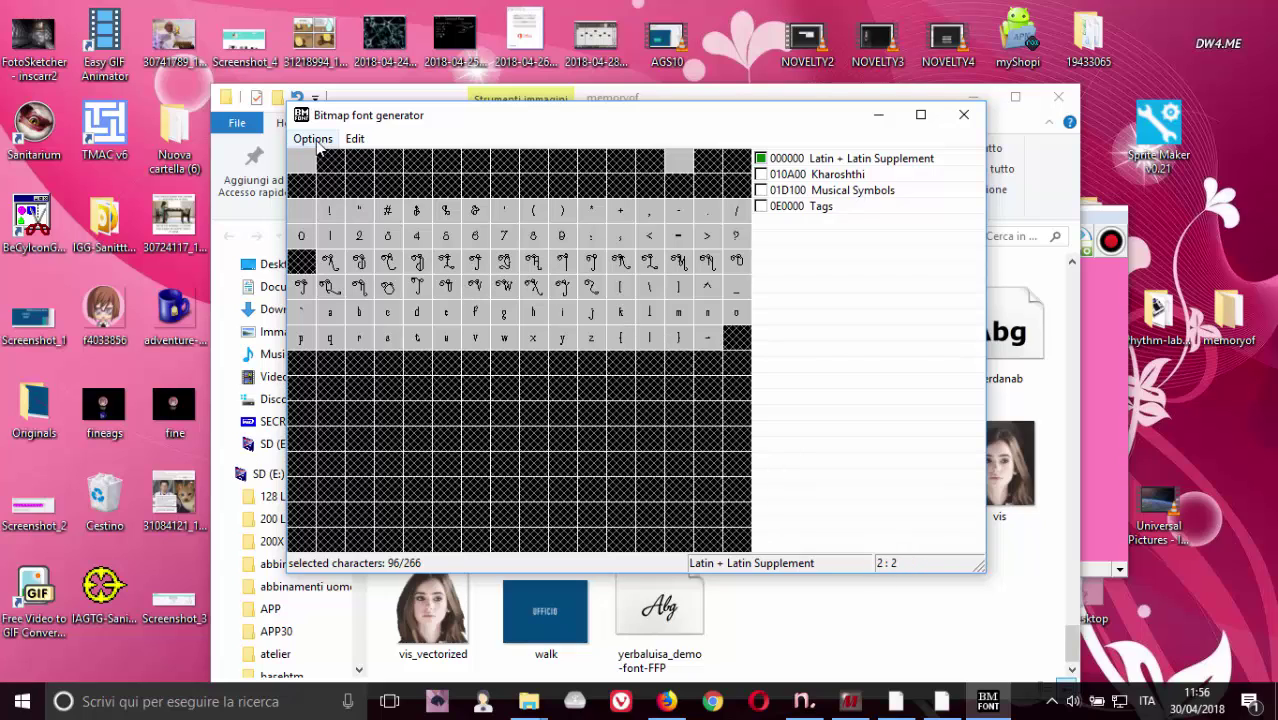
{"action": "left_click", "coordinate": [313, 138]}
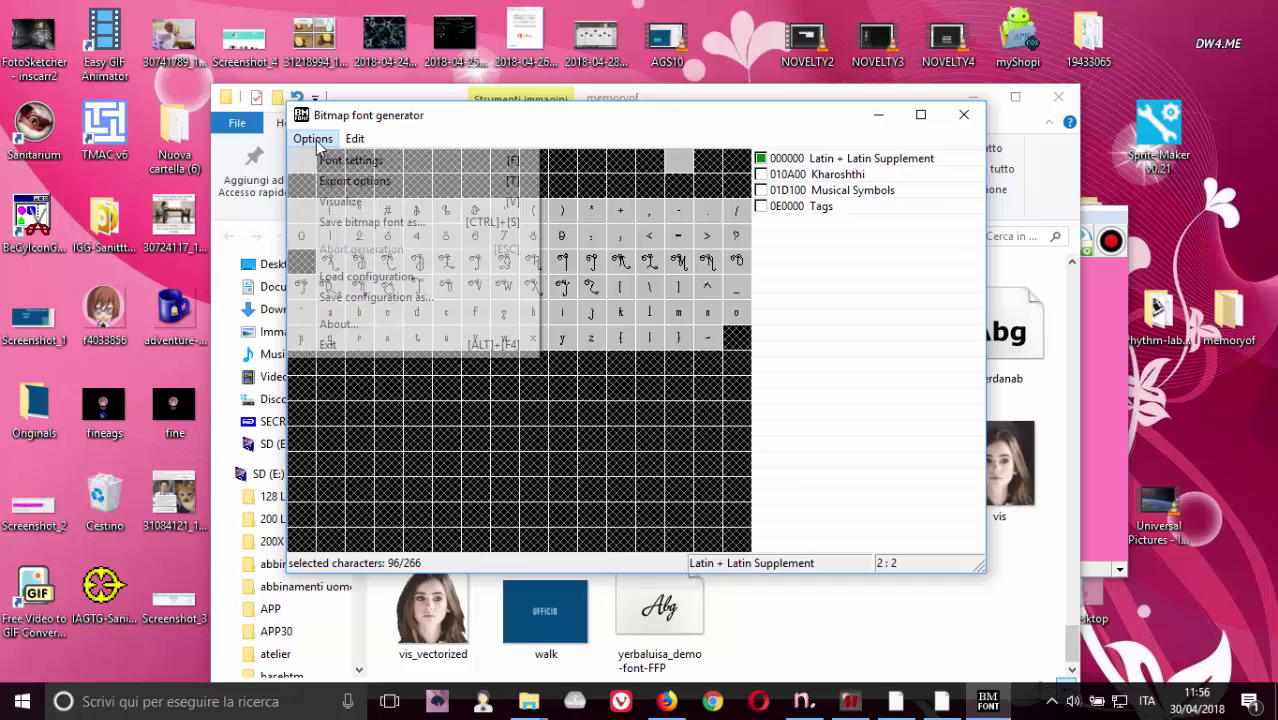
{"action": "left_click", "coordinate": [408, 181]}
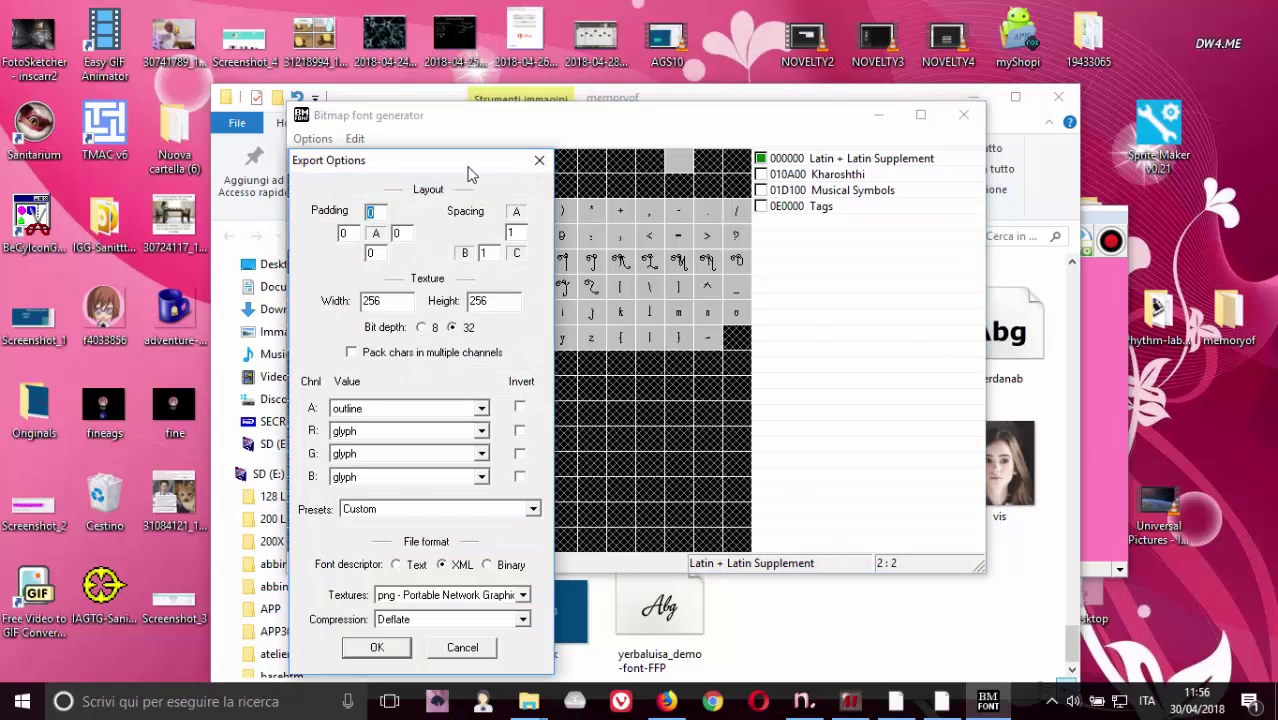
{"action": "left_click_drag", "start_coordinate": [213, 163], "coordinate": [561, 106]}
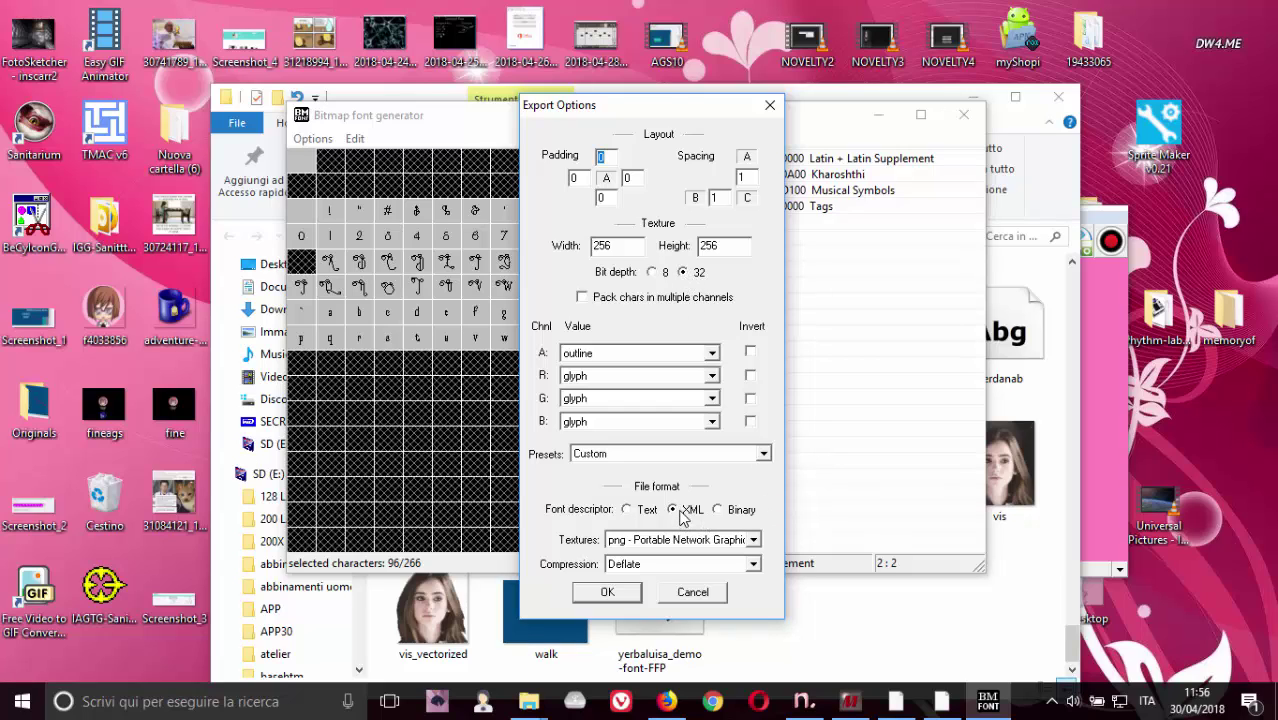
{"action": "left_click", "coordinate": [666, 545]}
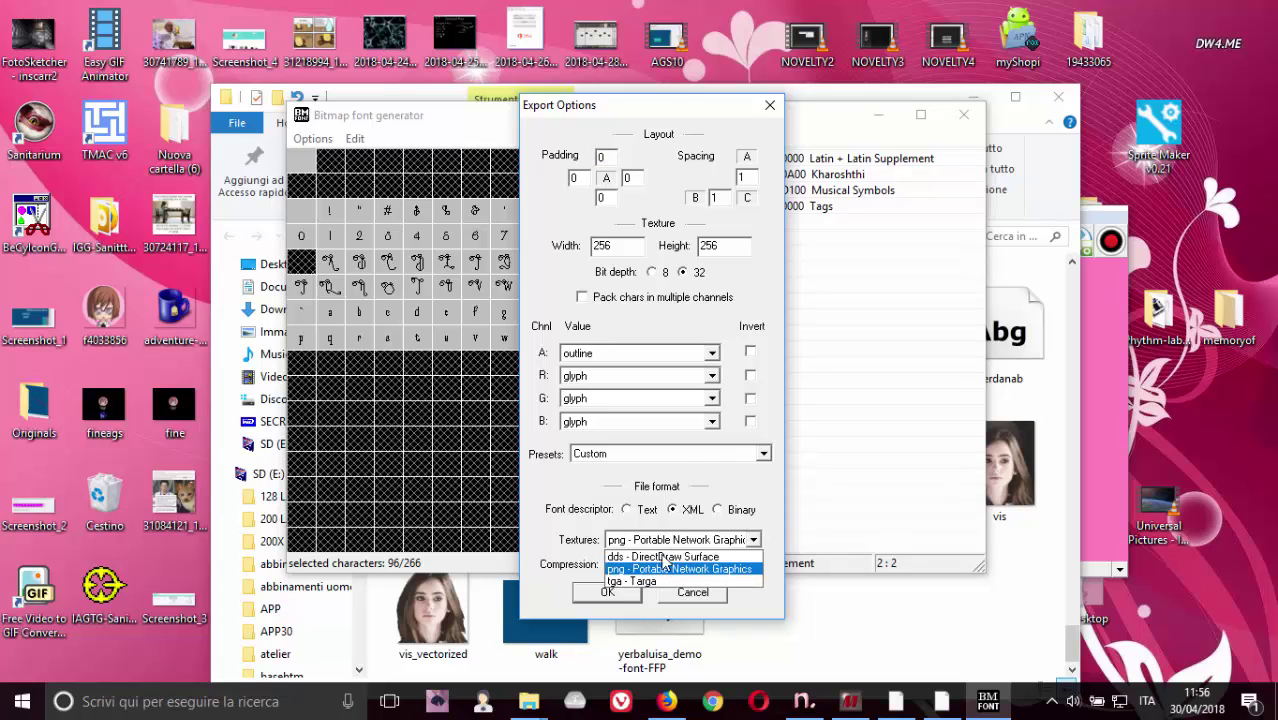
{"action": "left_click", "coordinate": [650, 568]}
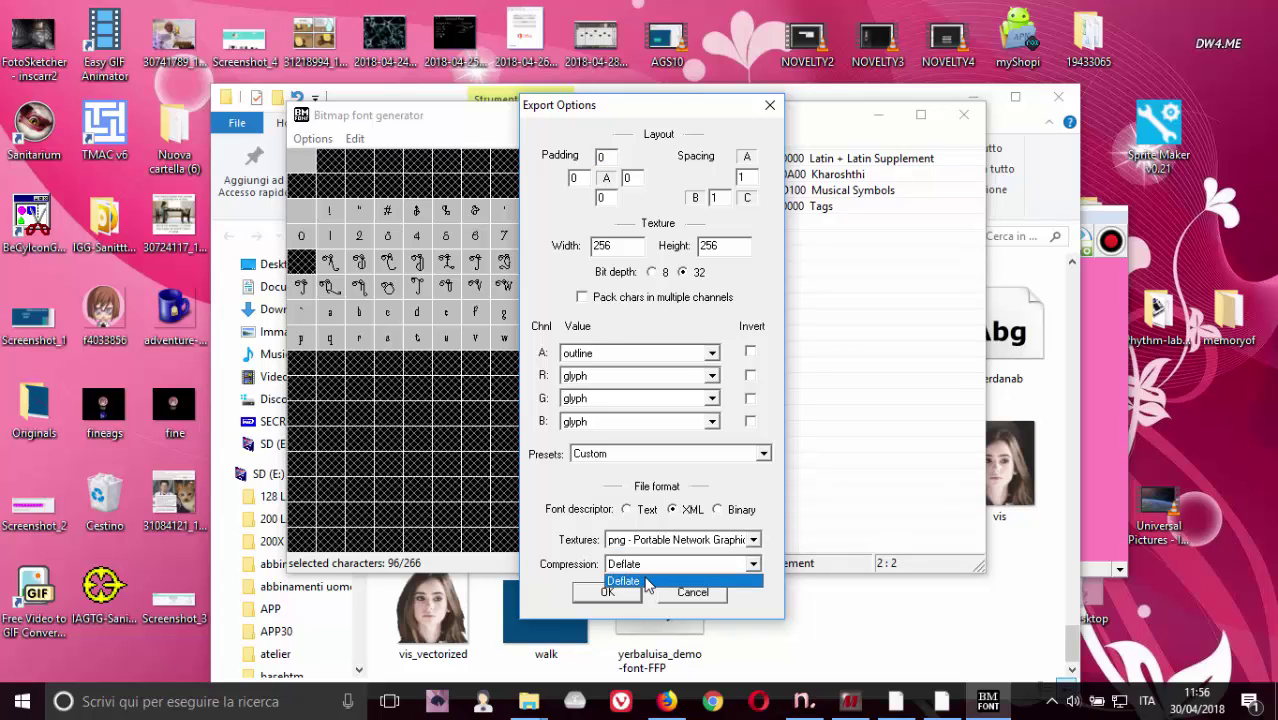
{"action": "left_click", "coordinate": [606, 565]}
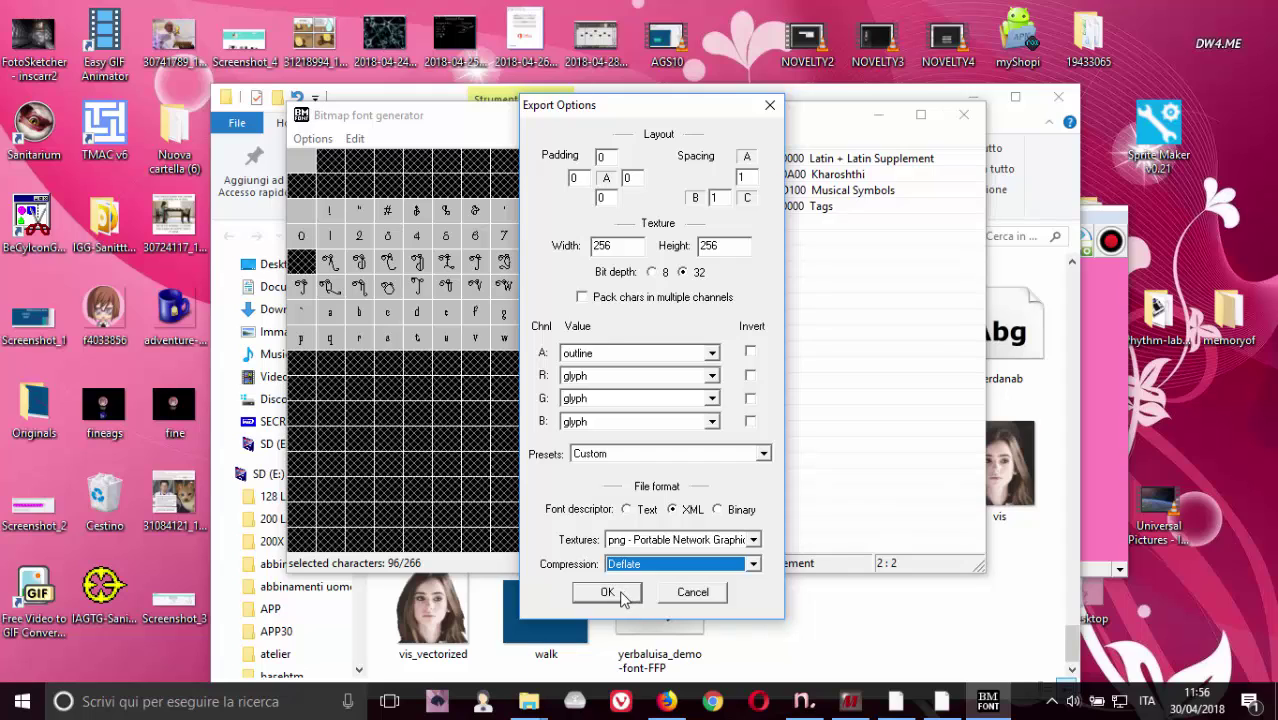
{"action": "left_click", "coordinate": [621, 592]}
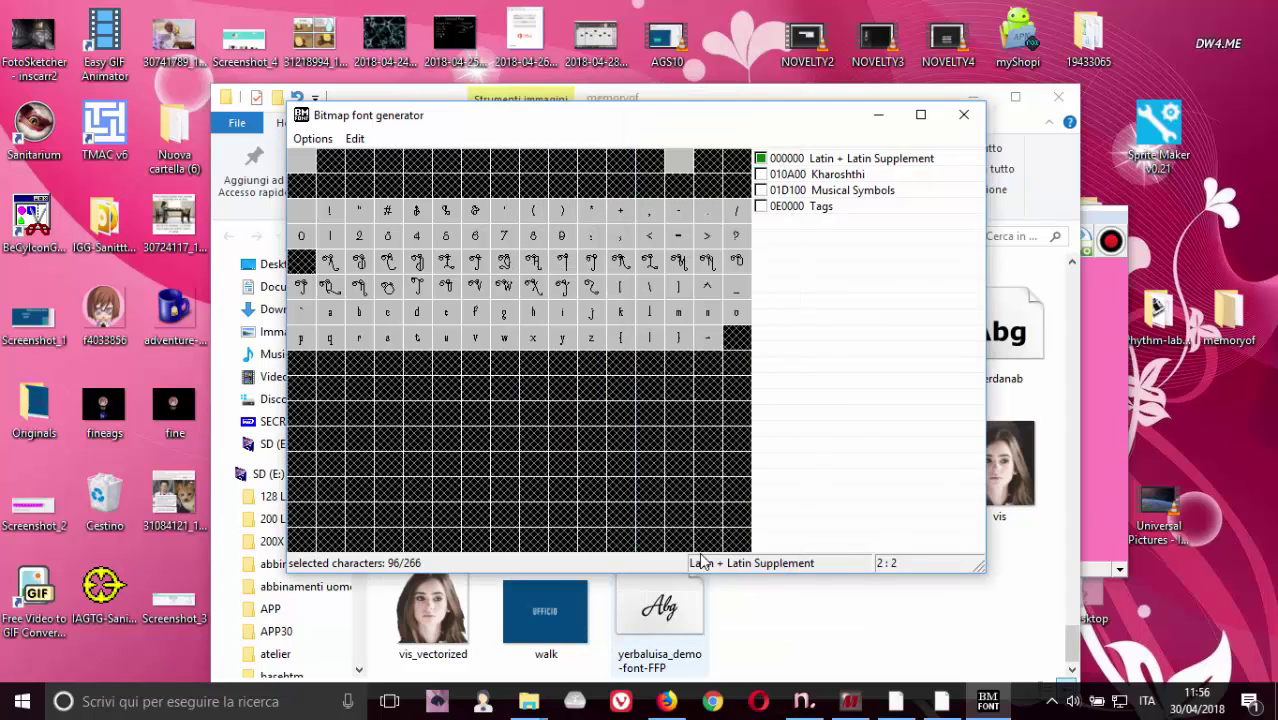
Save the bitmap font as victorian in the fonts folder inside Nuova cartella
{"action": "left_click", "coordinate": [314, 139]}
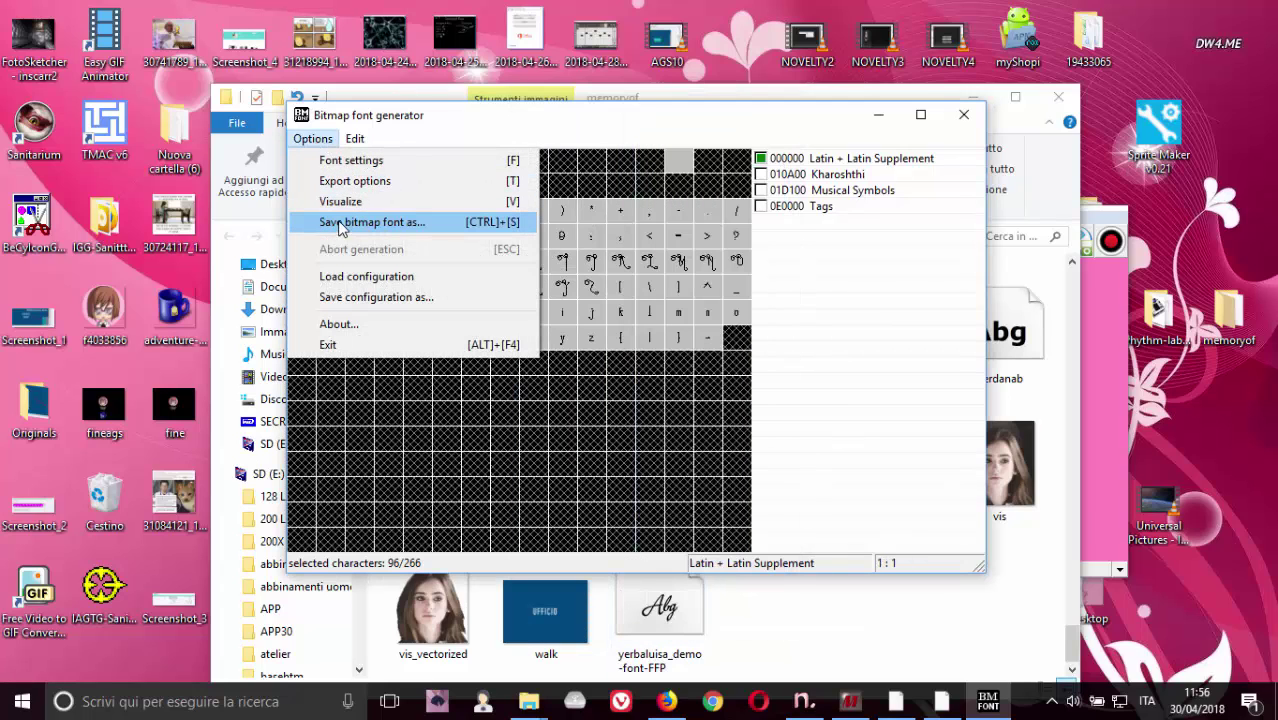
{"action": "left_click", "coordinate": [426, 224]}
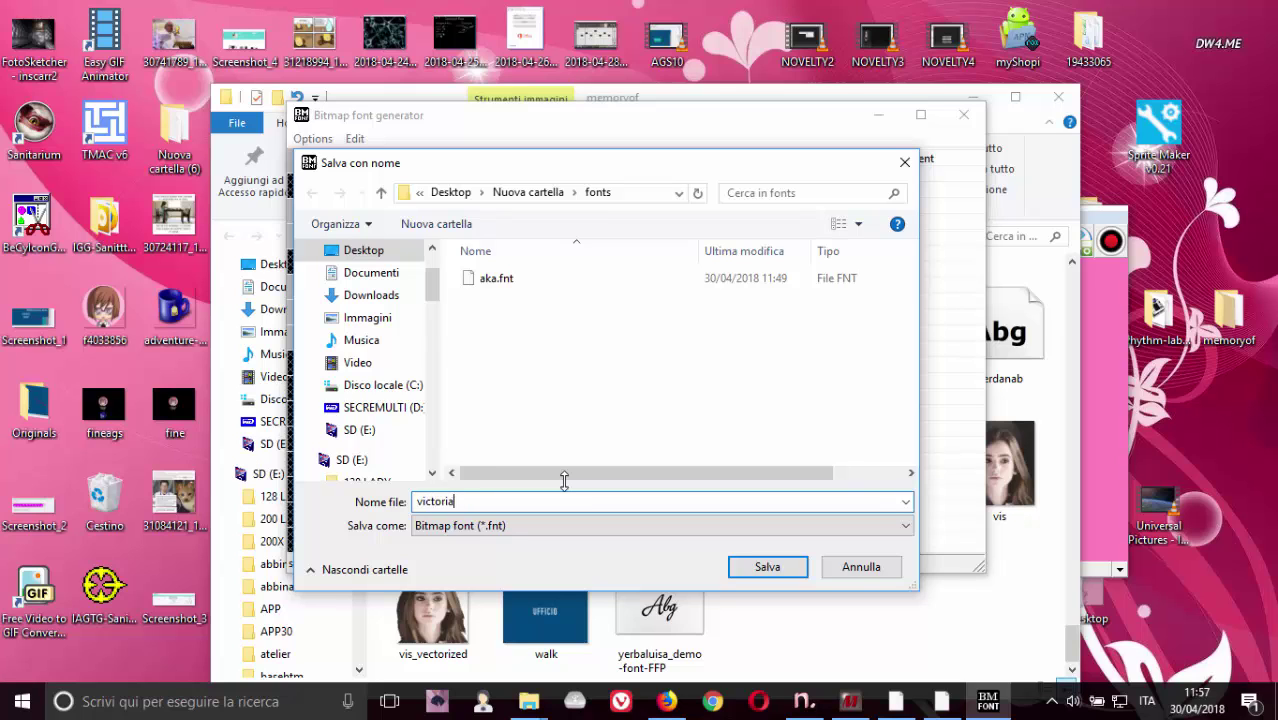
{"action": "left_click", "coordinate": [770, 571]}
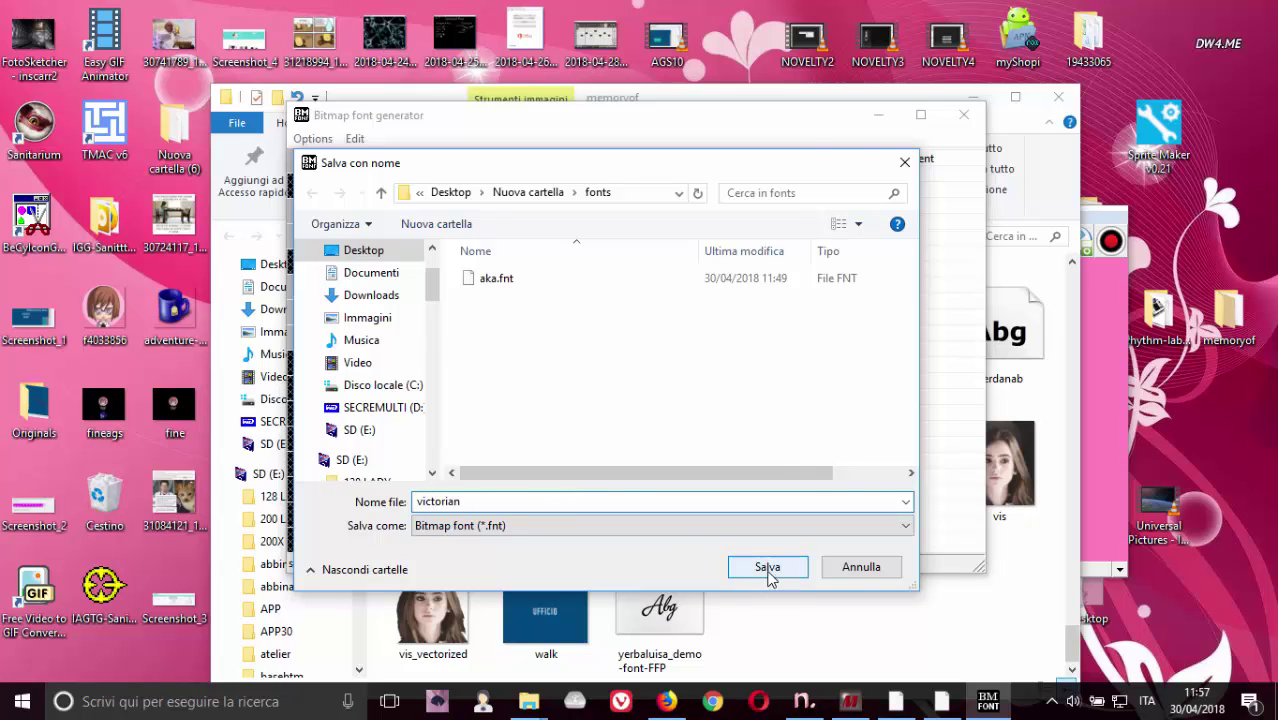
Minimize the font generator, switch to the BMFont folder window and open the fonts subfolder of Nuova cartella
{"action": "left_click", "coordinate": [878, 115]}
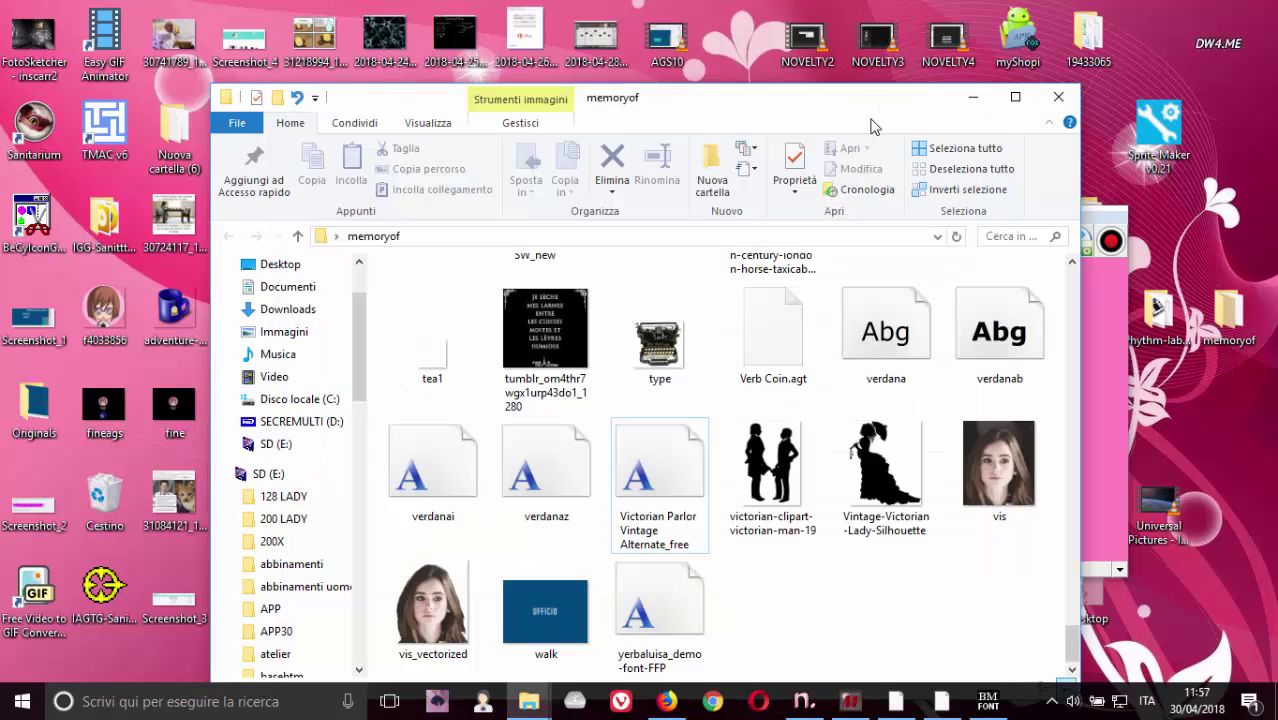
{"action": "mouse_move", "coordinate": [529, 701]}
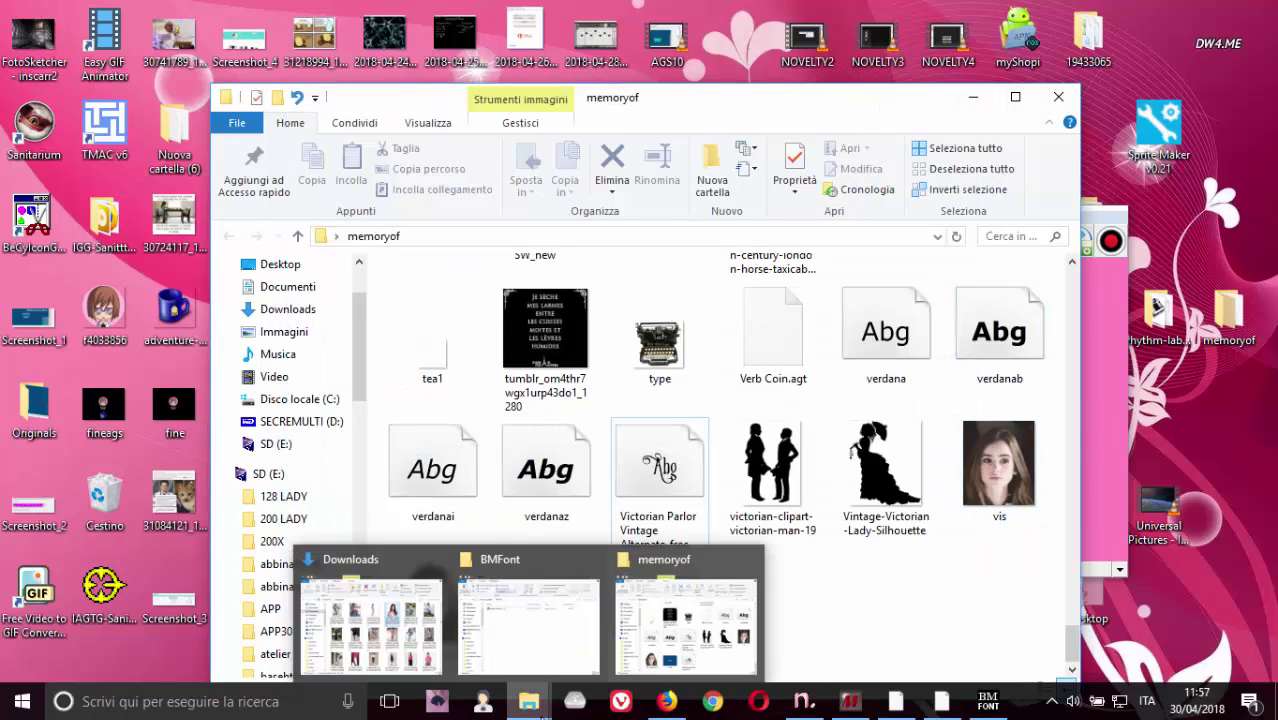
{"action": "left_click", "coordinate": [551, 628]}
{"action": "left_click", "coordinate": [349, 169]}
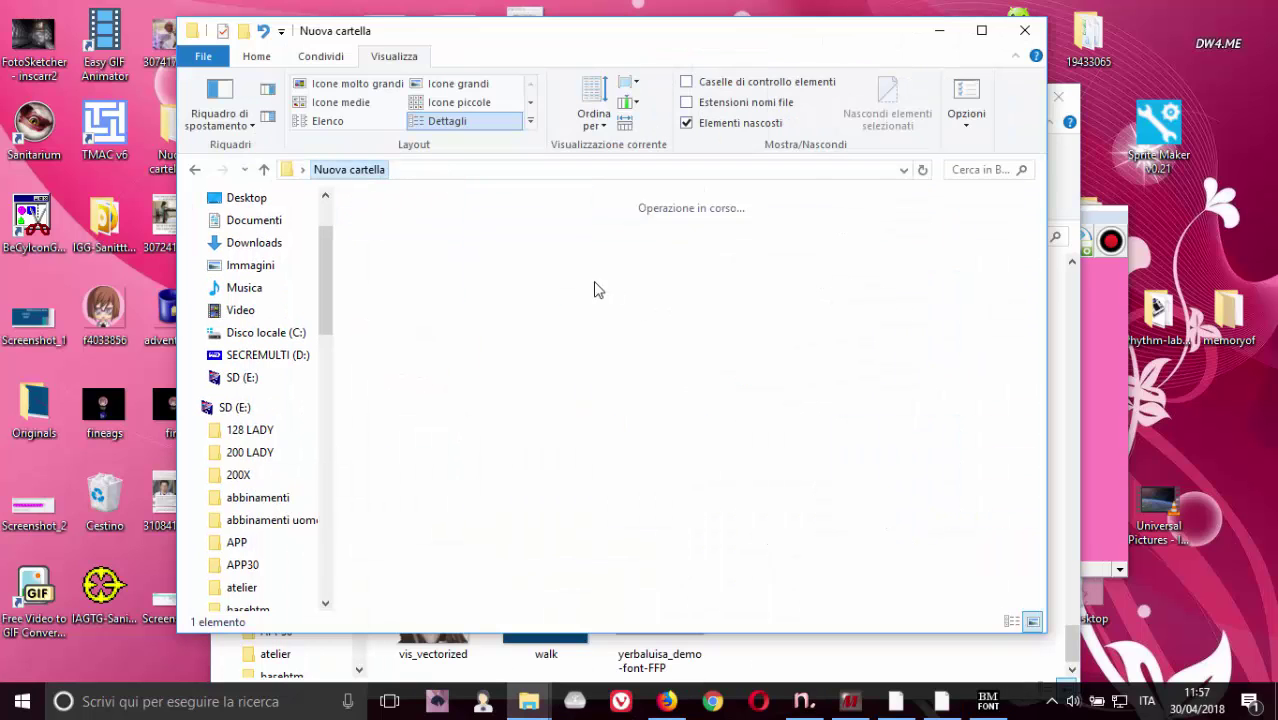
{"action": "double_click", "coordinate": [855, 272]}
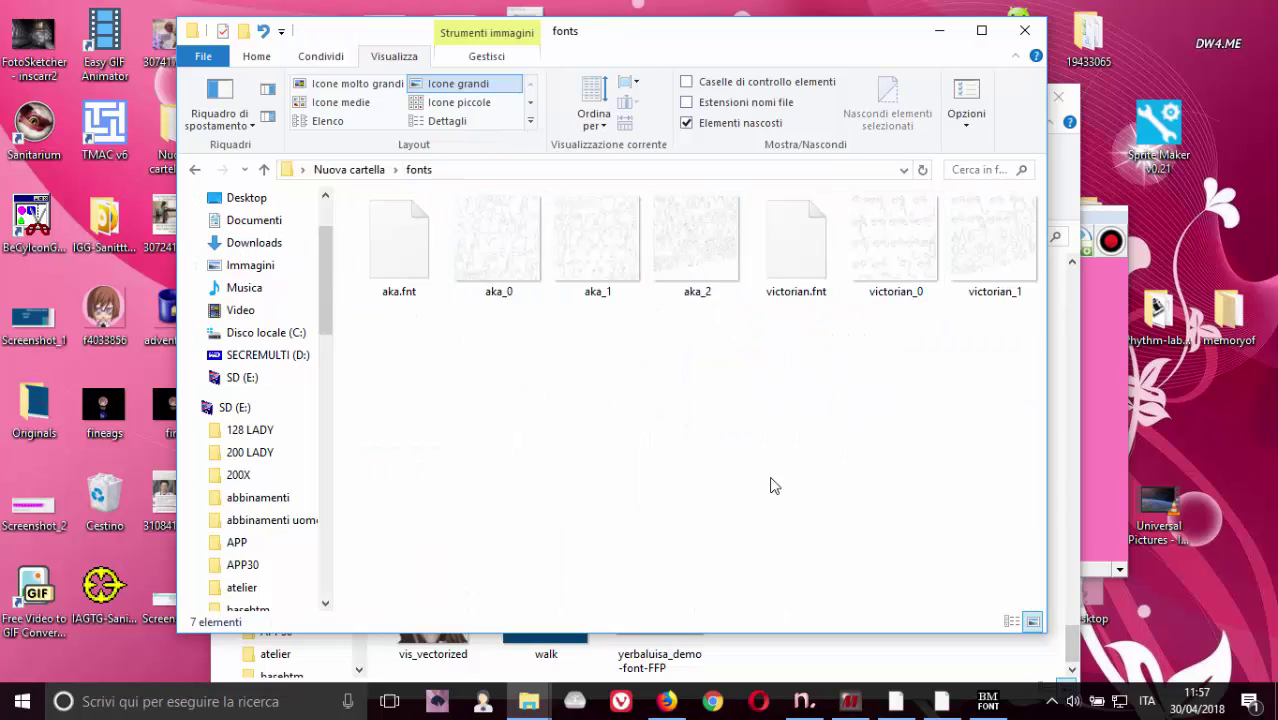
Examine the exported victorian.fnt file and its texture images victorian_0 and victorian_1
{"action": "left_click", "coordinate": [770, 243]}
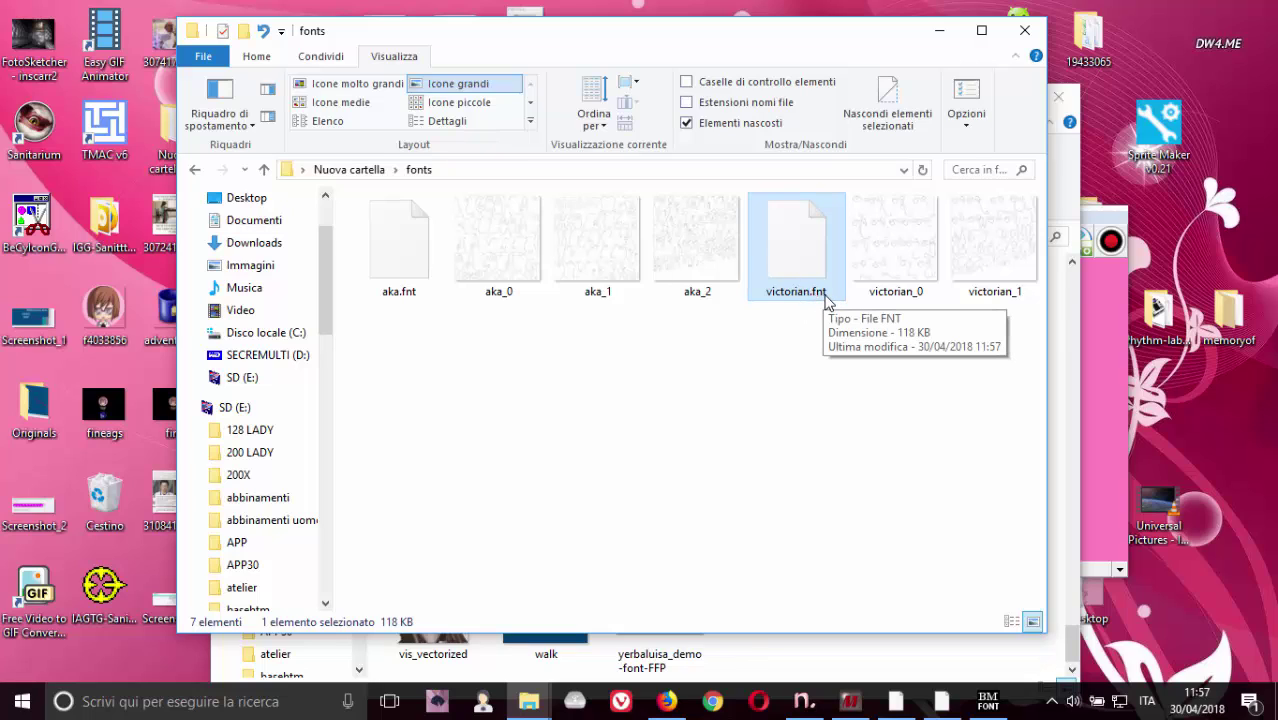
{"action": "left_click", "coordinate": [892, 256]}
{"action": "left_click", "coordinate": [1012, 262]}
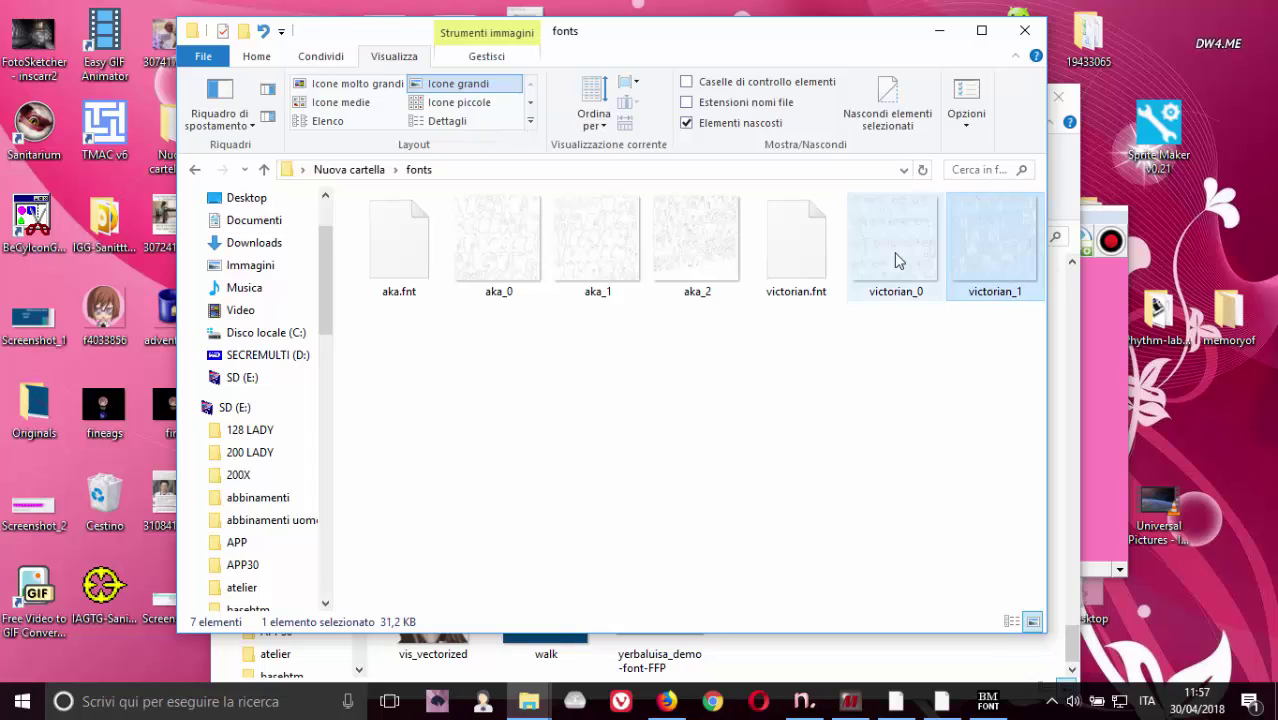
{"action": "left_click", "coordinate": [900, 262]}
{"action": "left_click", "coordinate": [990, 255]}
{"action": "left_click", "coordinate": [904, 285]}
{"action": "left_click", "coordinate": [994, 285]}
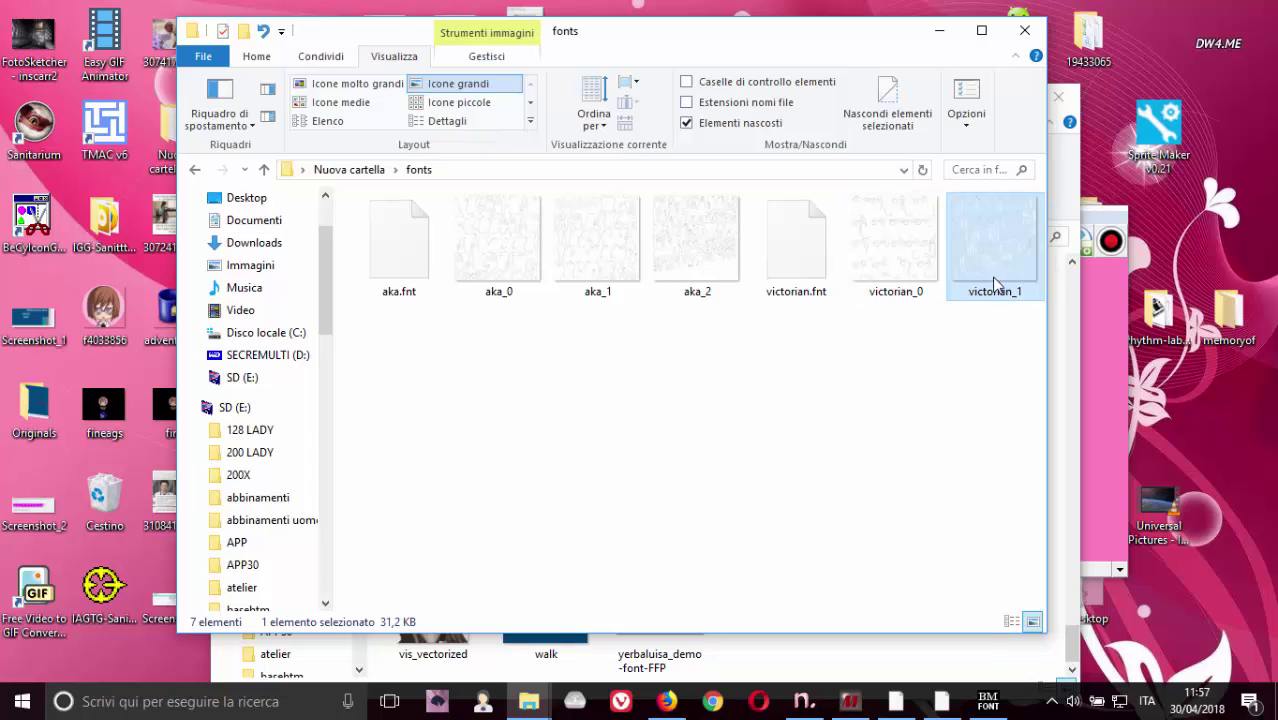
Review the victorian descriptor and texture files against the aka font's files in the fonts folder
{"action": "left_click", "coordinate": [884, 320]}
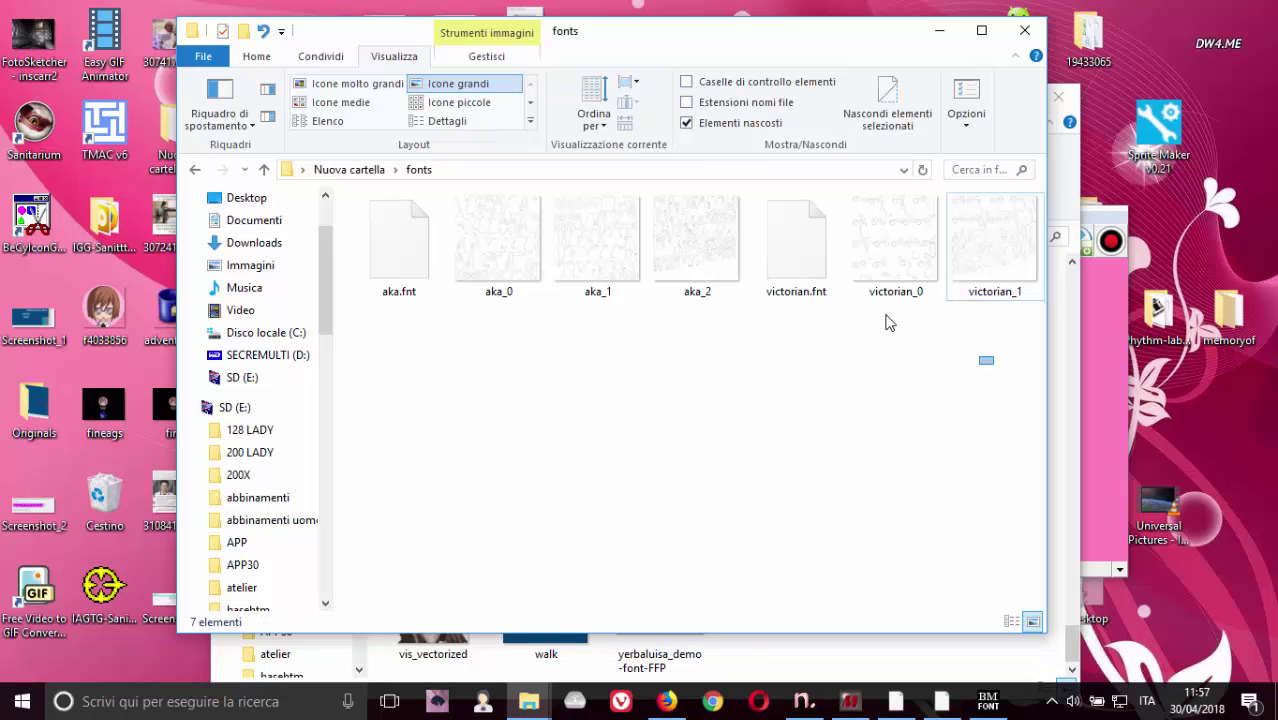
{"action": "left_click_drag", "start_coordinate": [1040, 366], "coordinate": [756, 196]}
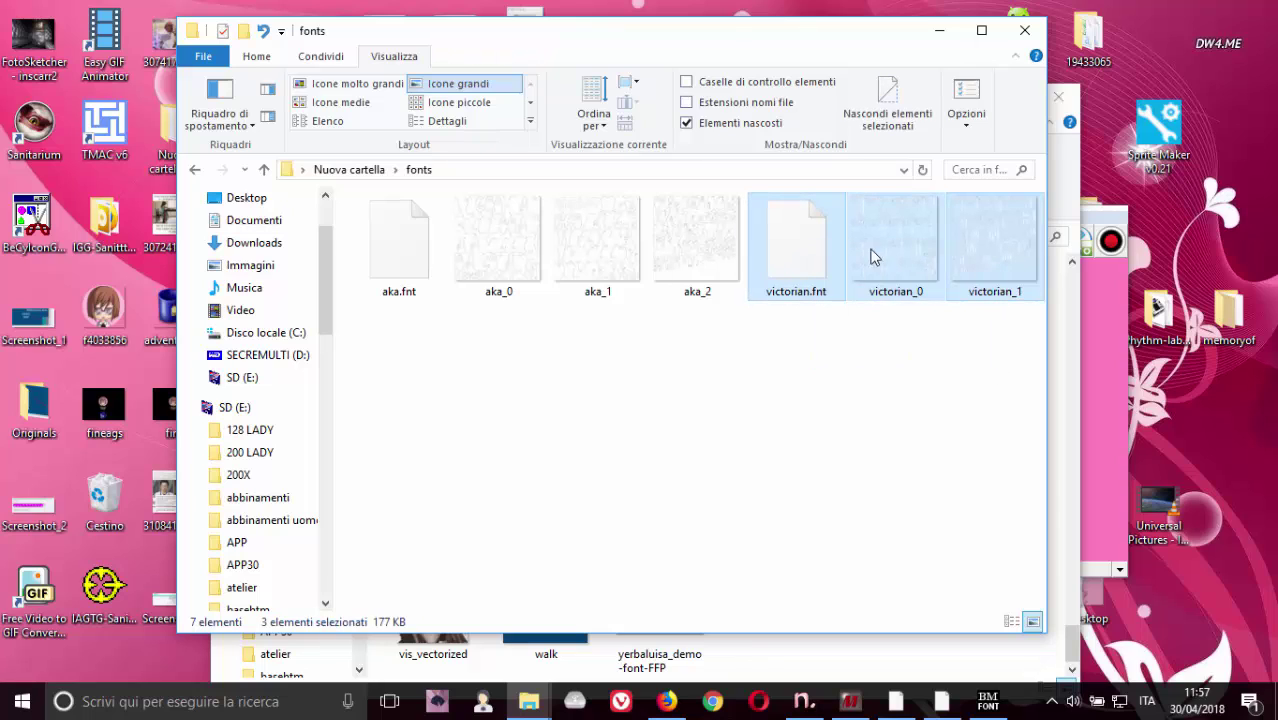
{"action": "left_click", "coordinate": [836, 357]}
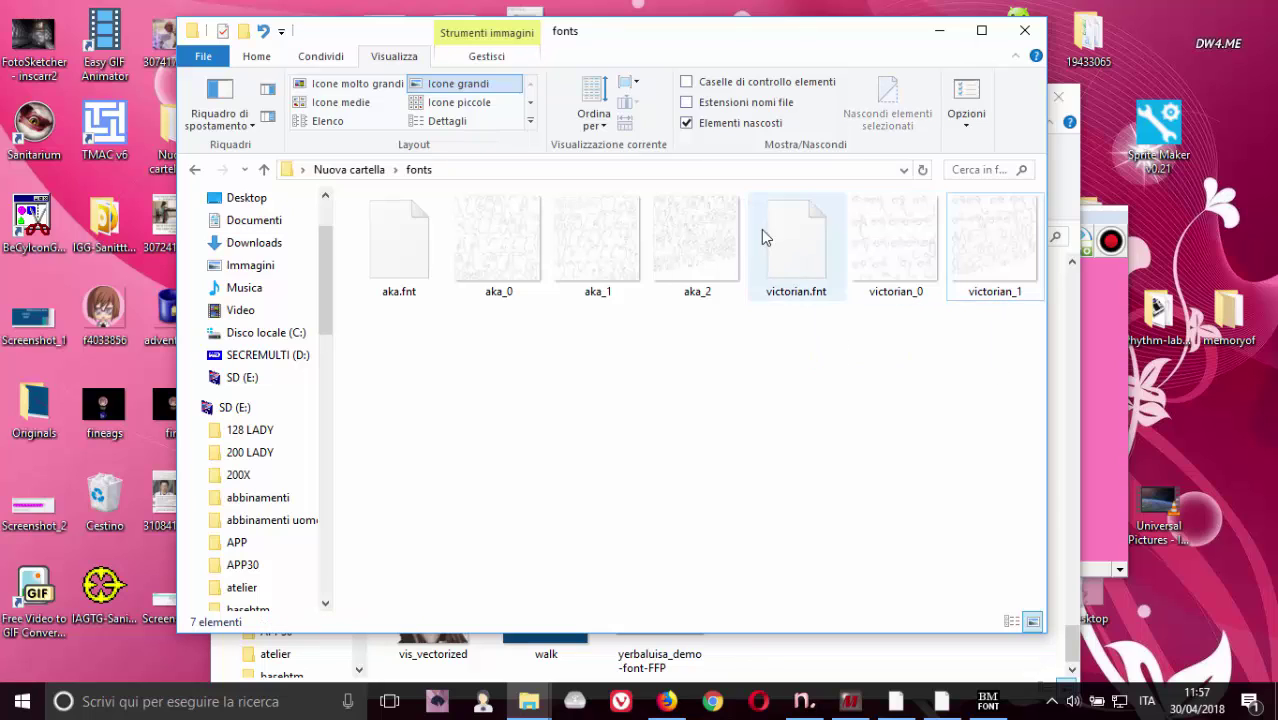
{"action": "left_click", "coordinate": [822, 220]}
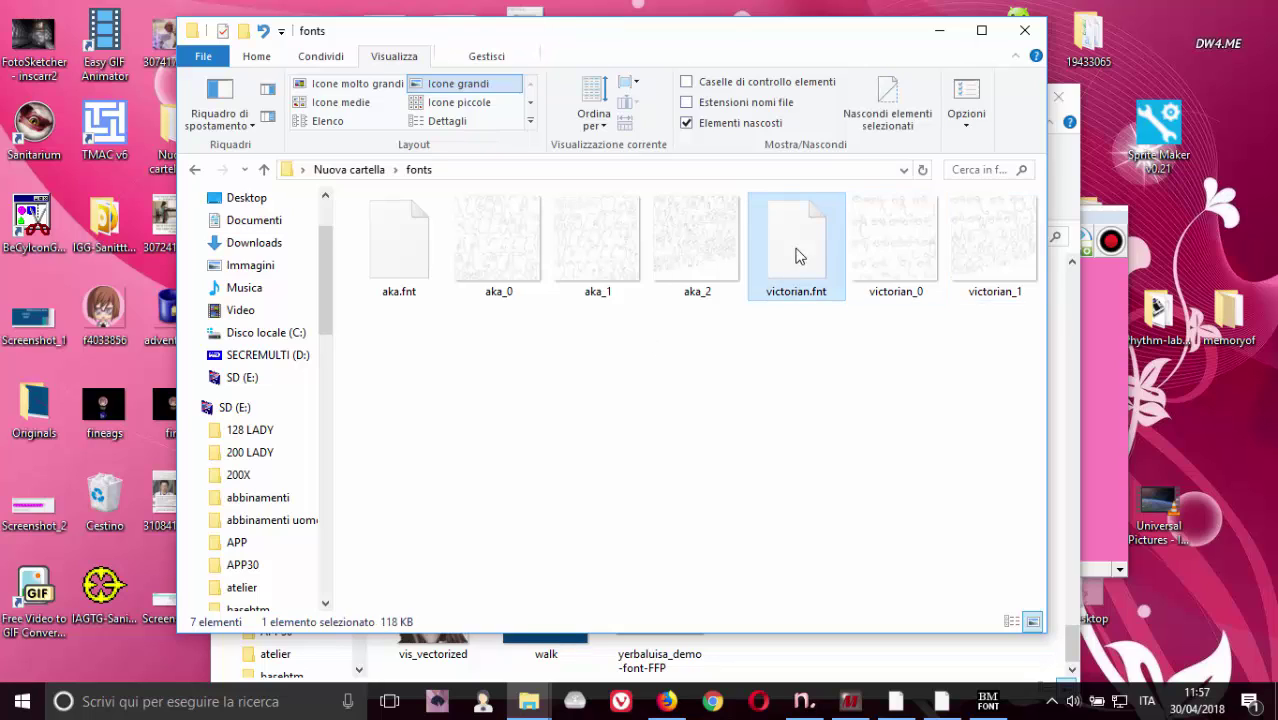
{"action": "left_click", "coordinate": [797, 300]}
{"action": "left_click", "coordinate": [902, 266]}
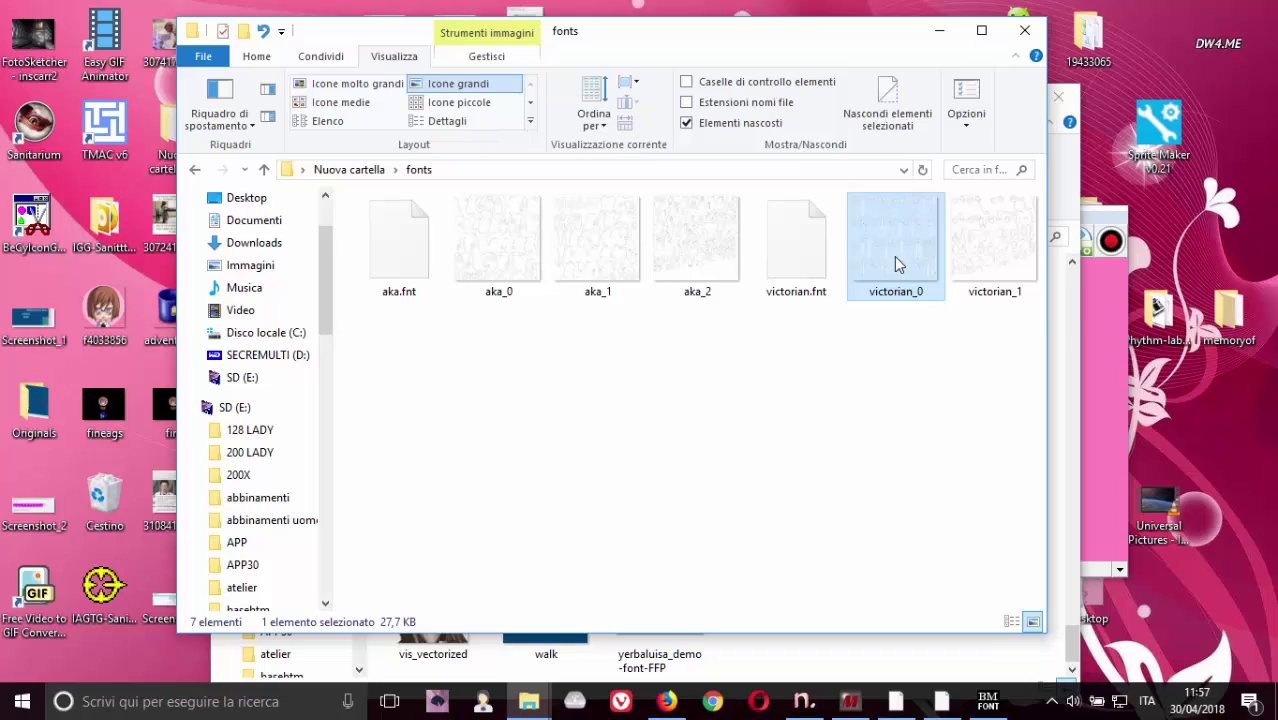
{"action": "left_click", "coordinate": [485, 278]}
{"action": "left_click", "coordinate": [603, 256]}
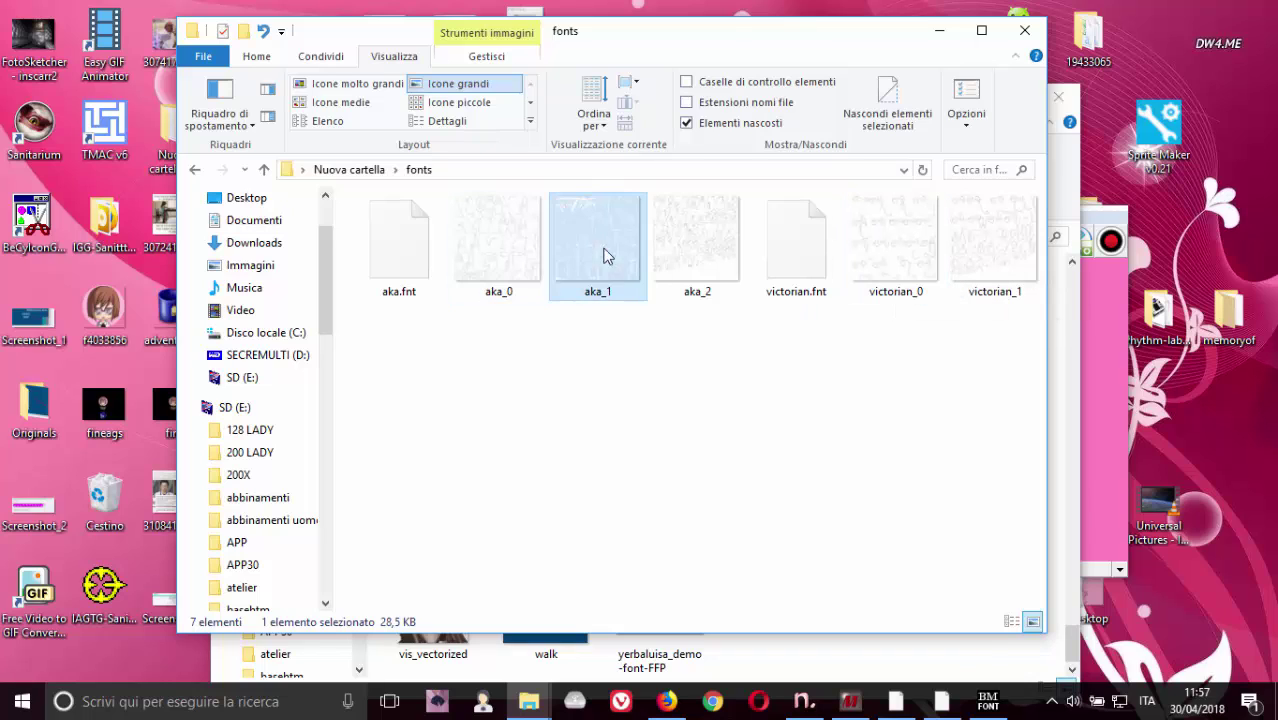
{"action": "left_click", "coordinate": [663, 252]}
{"action": "left_click", "coordinate": [458, 266]}
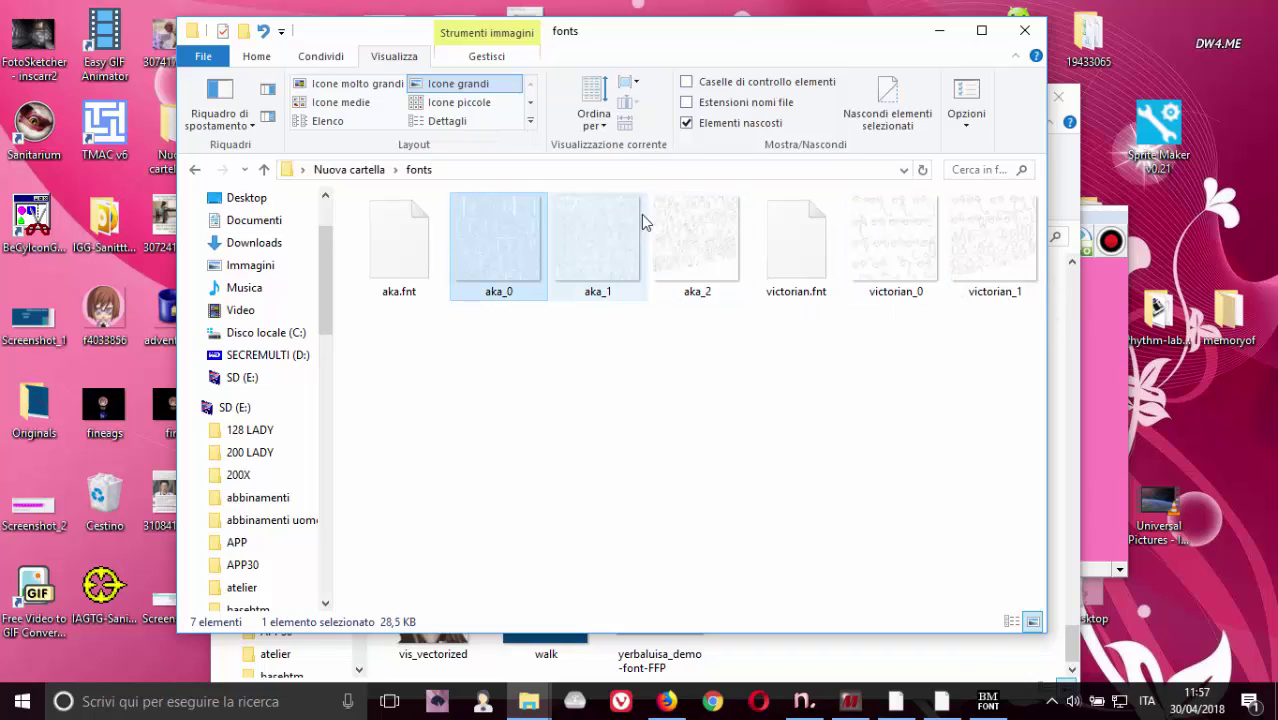
{"action": "left_click", "coordinate": [545, 355]}
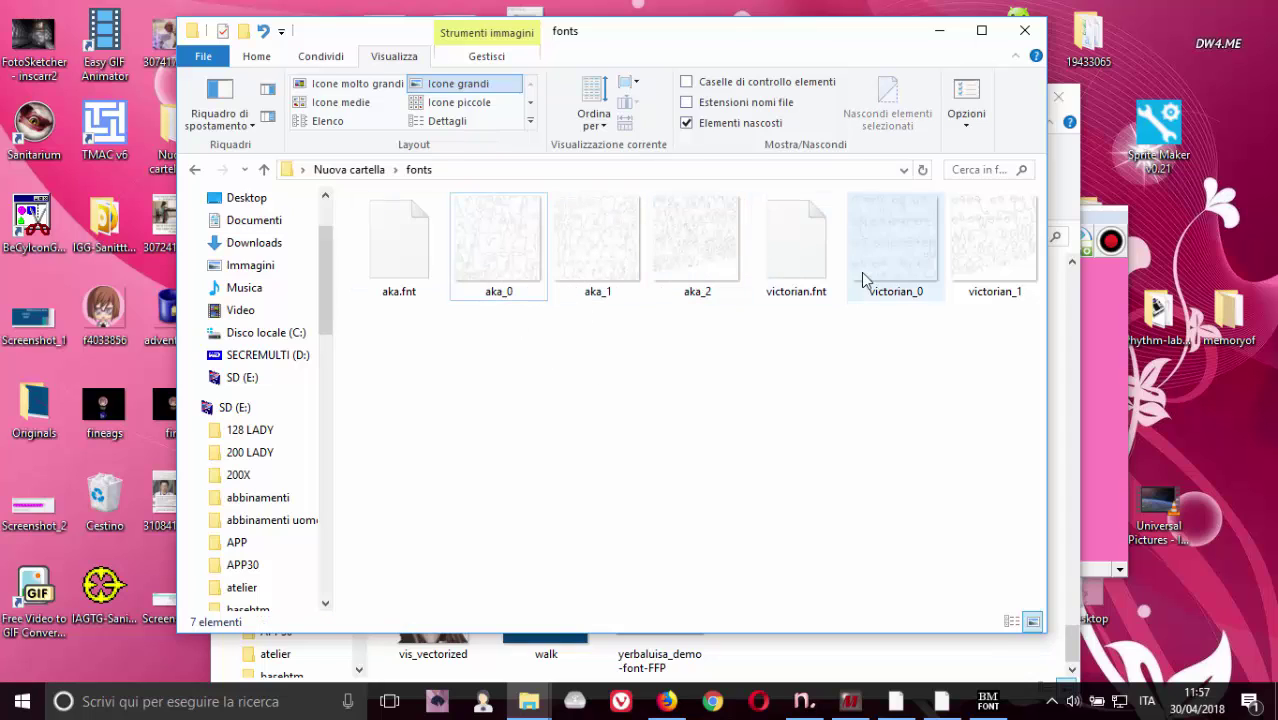
{"action": "left_click", "coordinate": [814, 272]}
{"action": "left_click", "coordinate": [988, 225]}
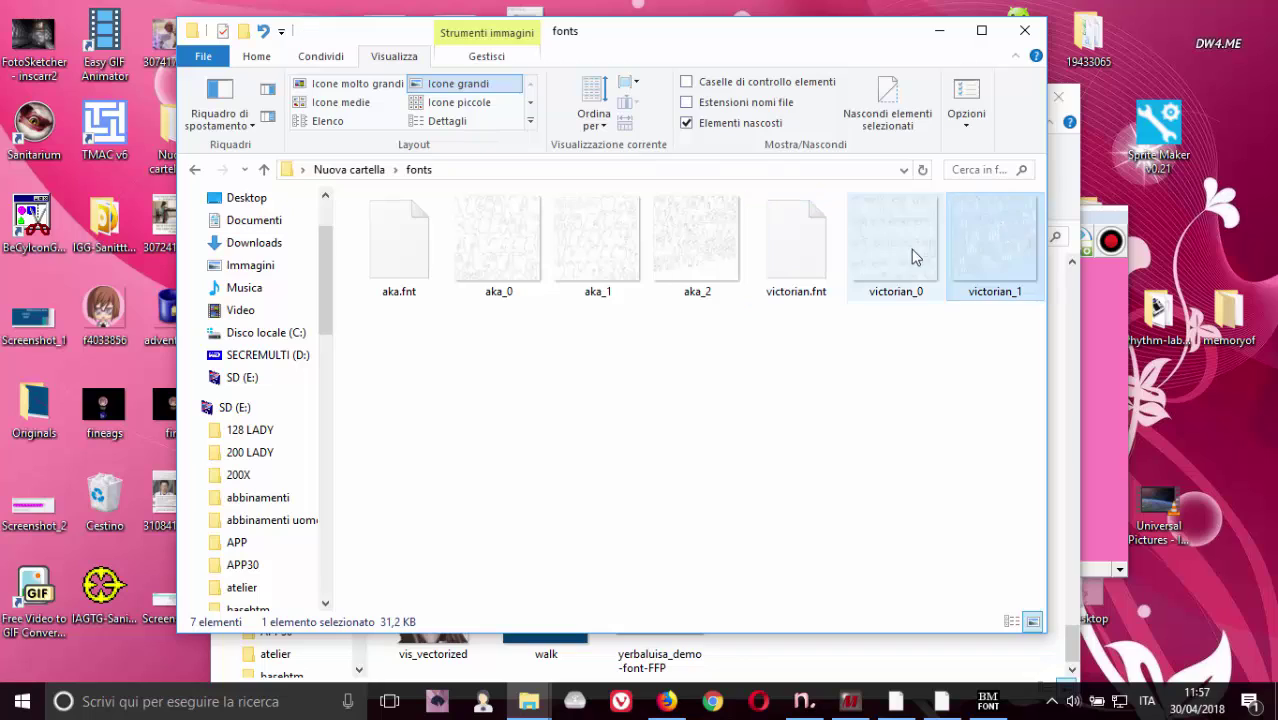
{"action": "left_click", "coordinate": [910, 250]}
{"action": "left_click", "coordinate": [990, 240]}
{"action": "left_click", "coordinate": [815, 200]}
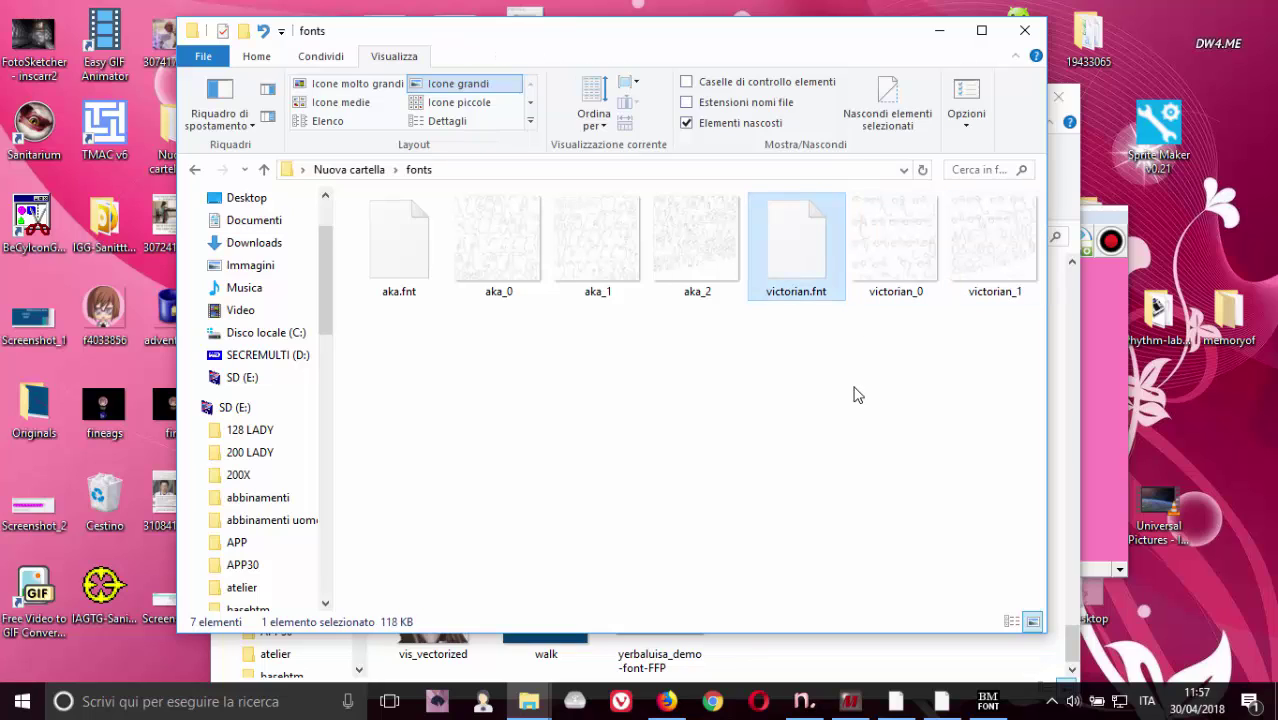
{"action": "left_click", "coordinate": [856, 395]}
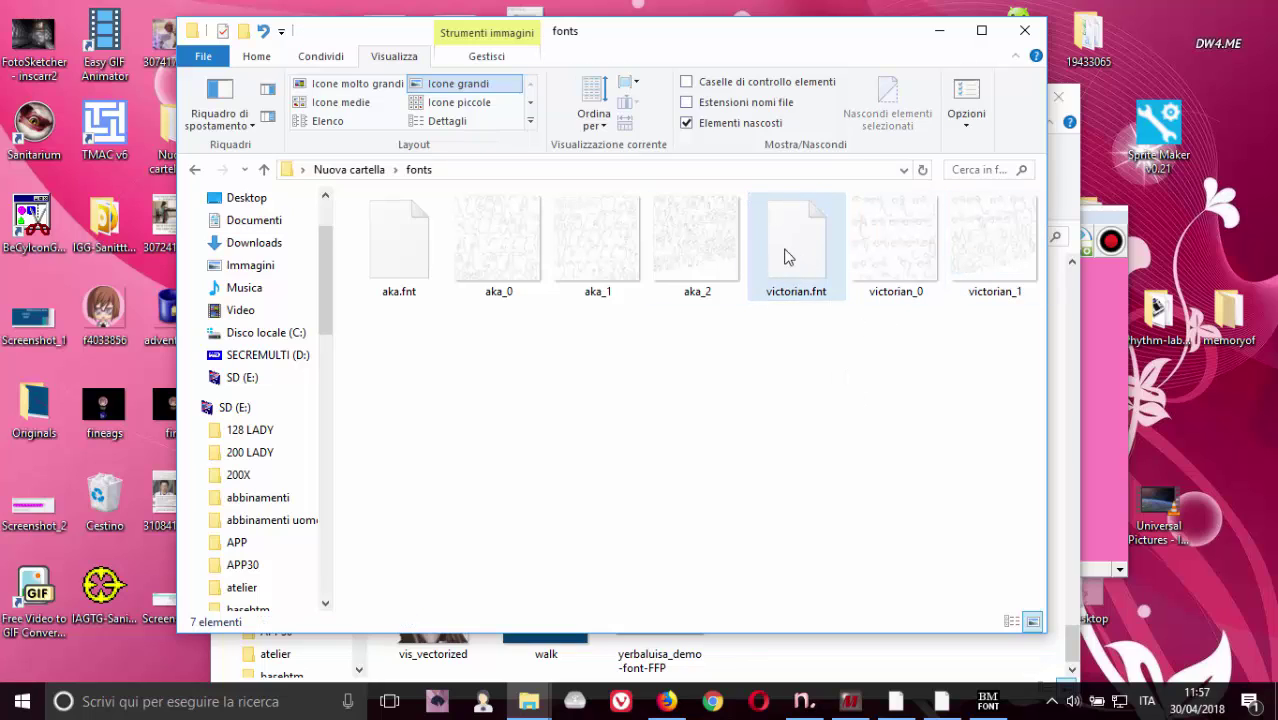
Switch to Novelty and import victorian.fnt from the fonts folder into the asset library as a bitmap font
{"action": "left_click", "coordinate": [987, 701]}
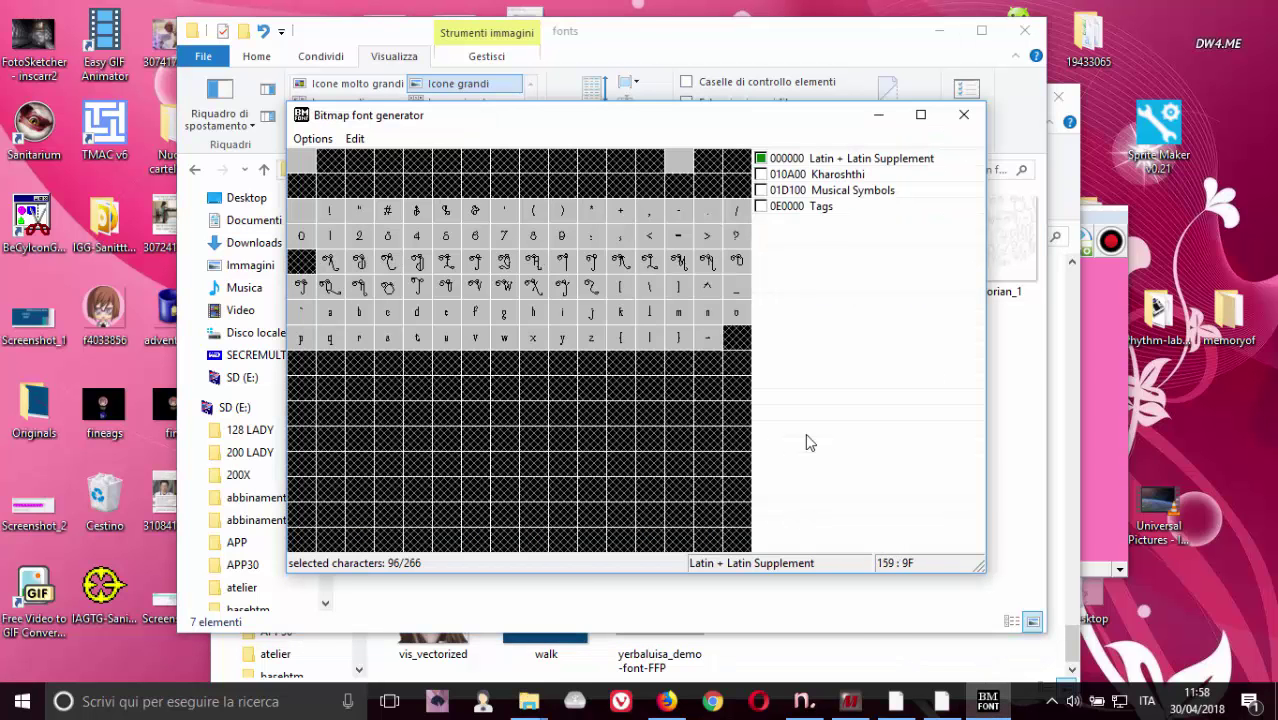
{"action": "left_click", "coordinate": [805, 703]}
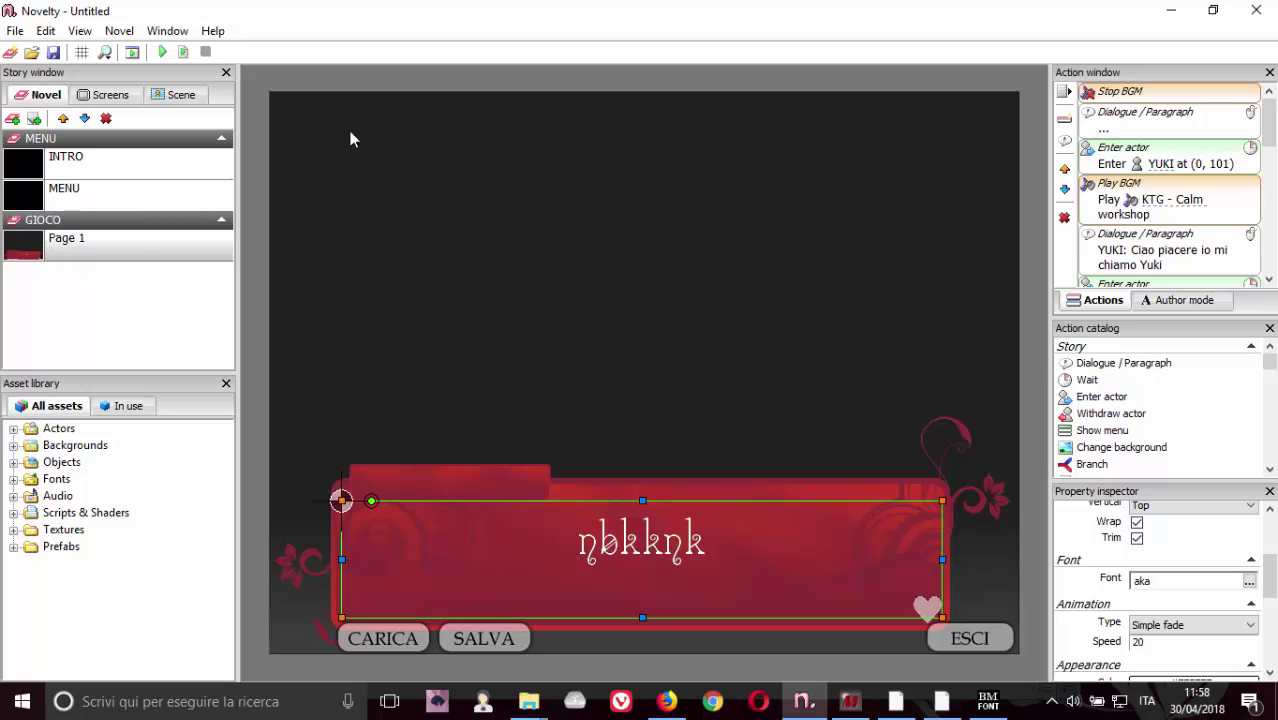
{"action": "left_click", "coordinate": [21, 31]}
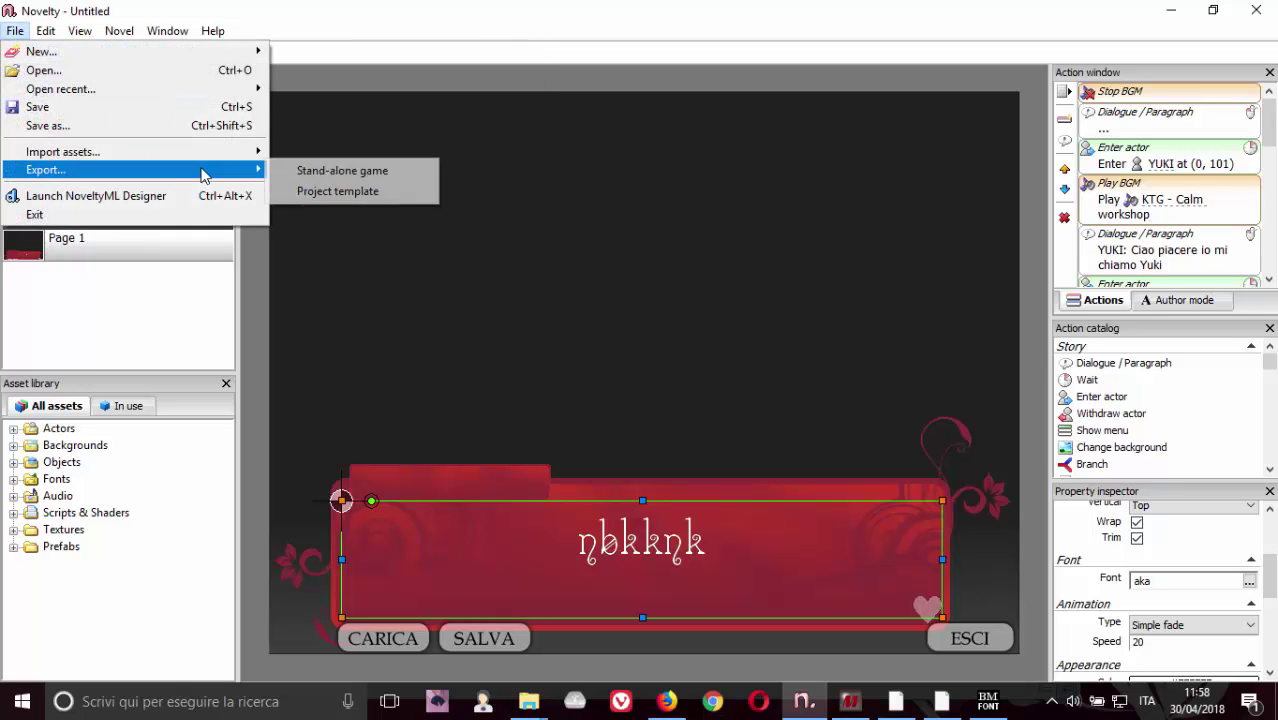
{"action": "mouse_move", "coordinate": [212, 156]}
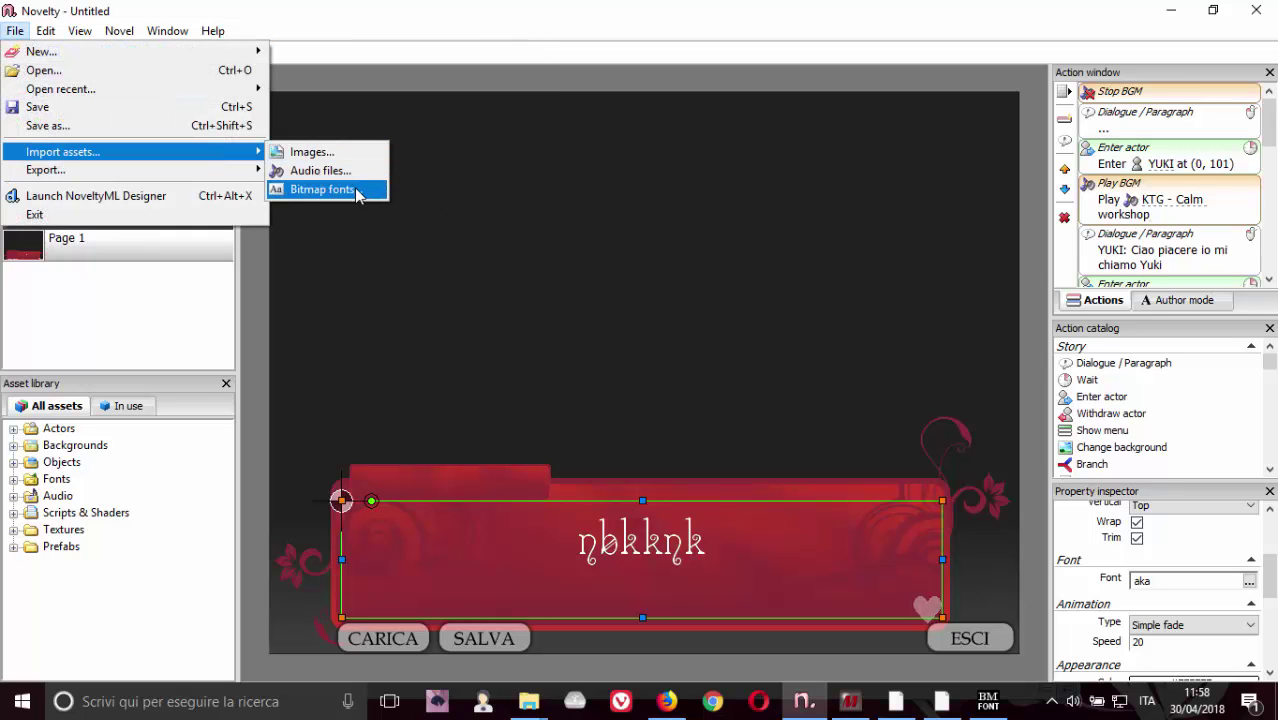
{"action": "left_click", "coordinate": [316, 190]}
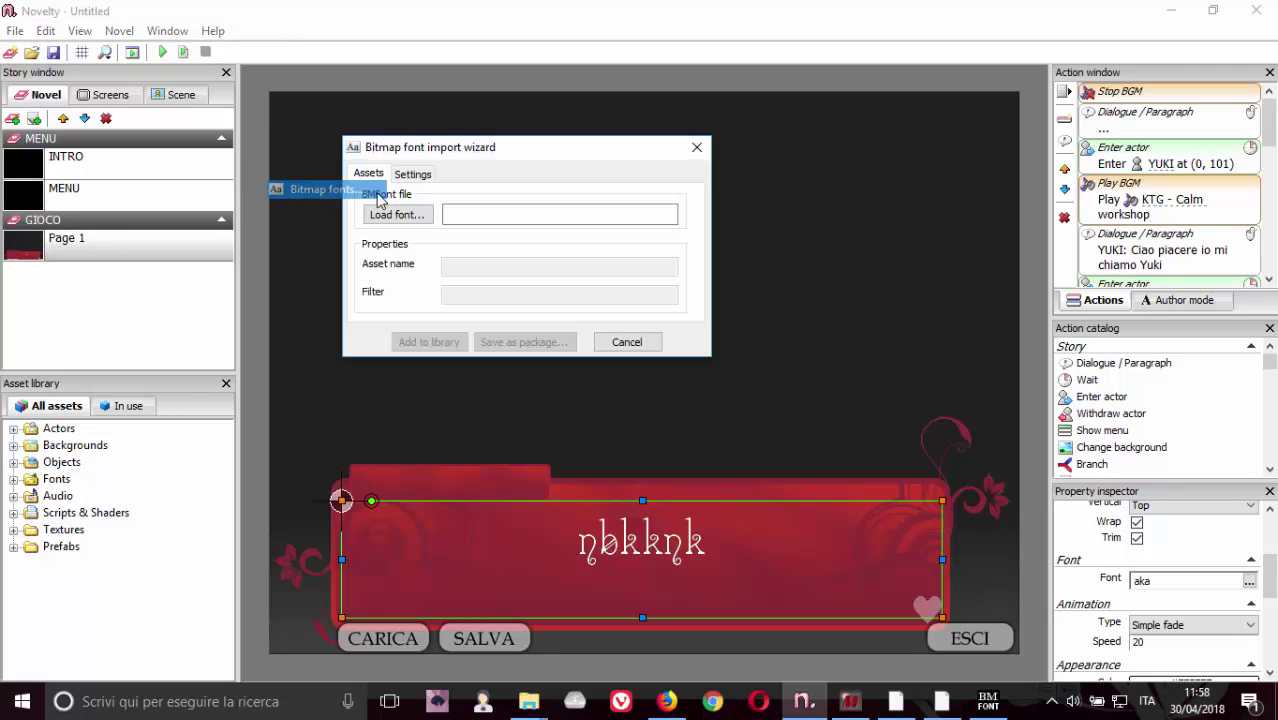
{"action": "left_click", "coordinate": [398, 215]}
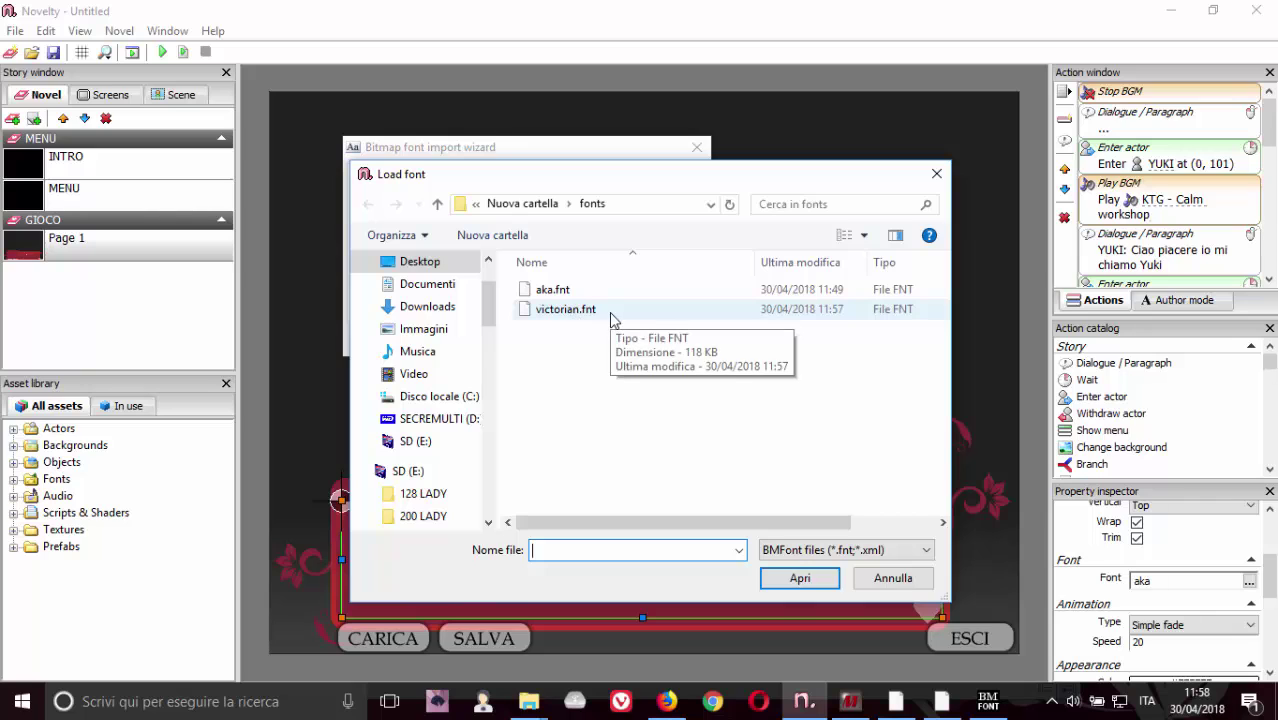
{"action": "double_click", "coordinate": [566, 309]}
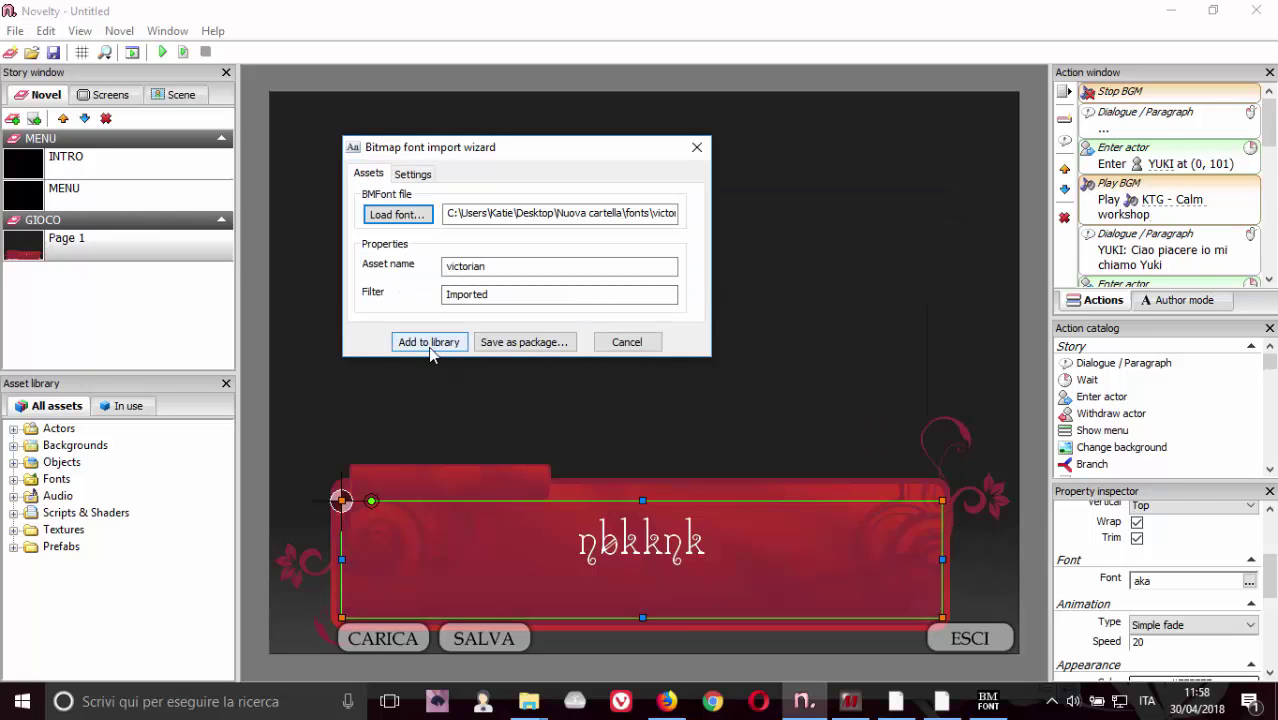
{"action": "left_click", "coordinate": [428, 344]}
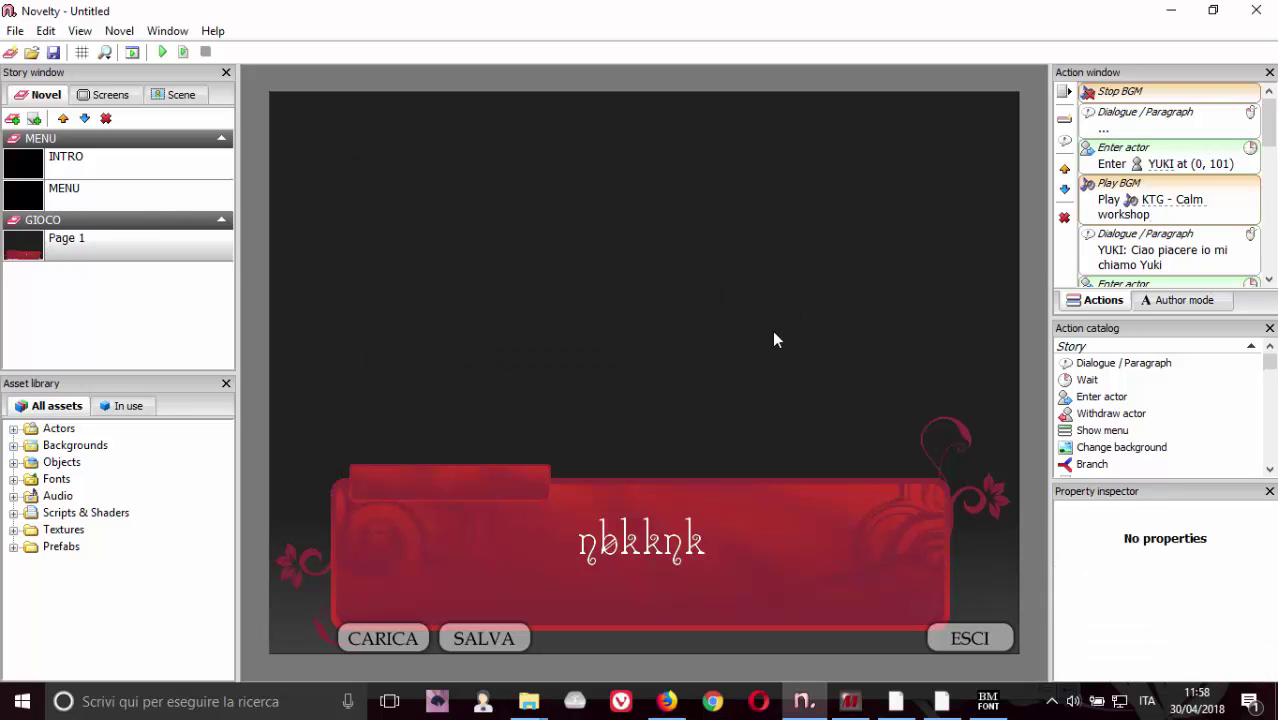
{"action": "left_click", "coordinate": [136, 168]}
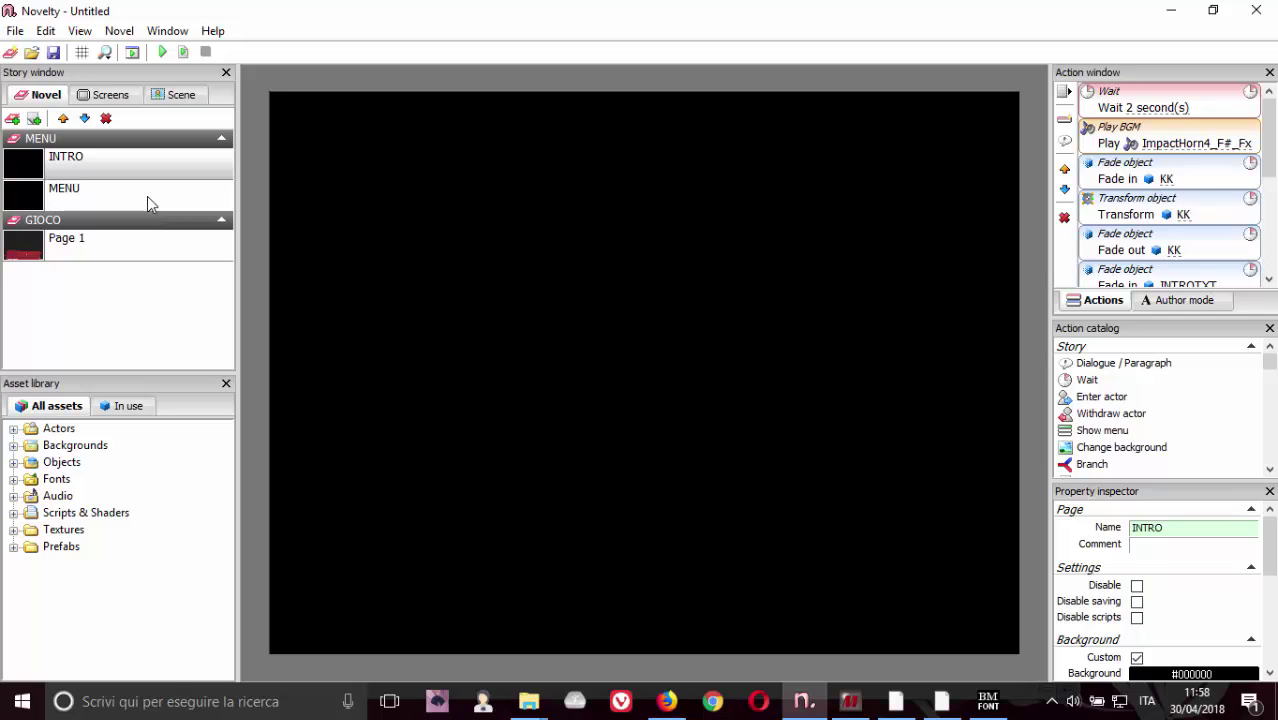
{"action": "left_click", "coordinate": [147, 199]}
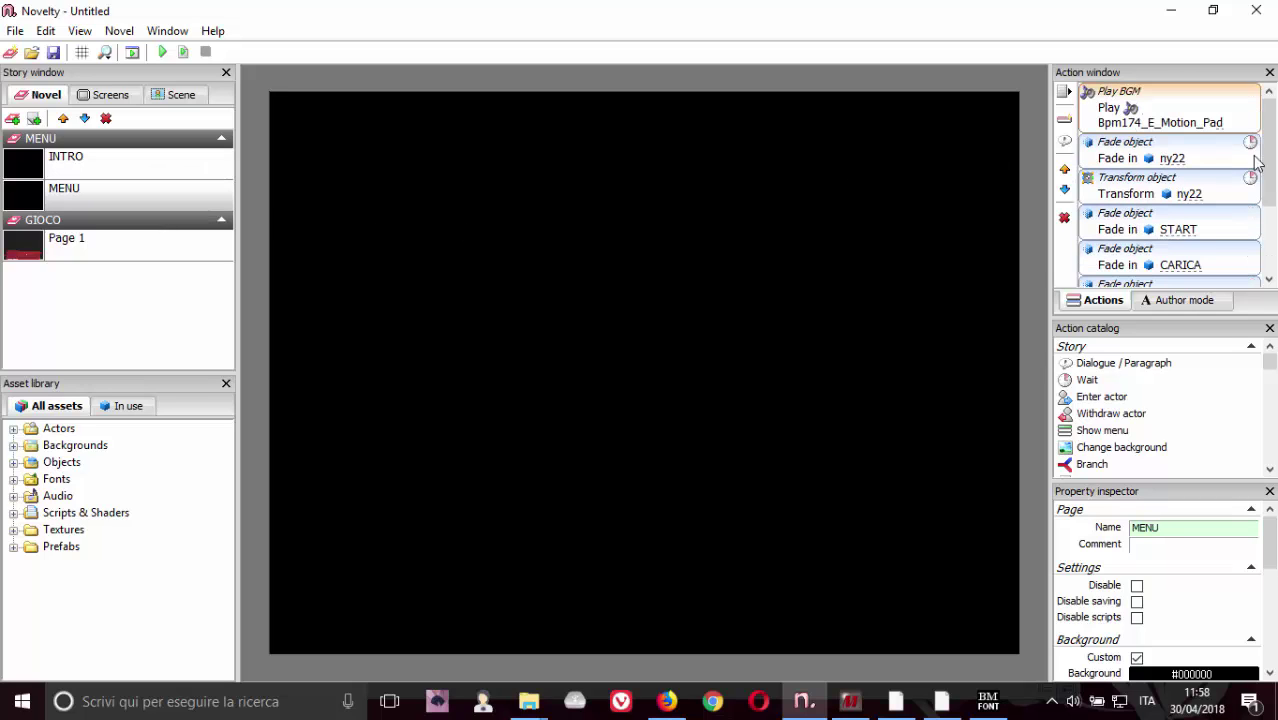
{"action": "scroll", "coordinate": [1257, 163], "scroll_direction": "down", "scroll_amount": 3}
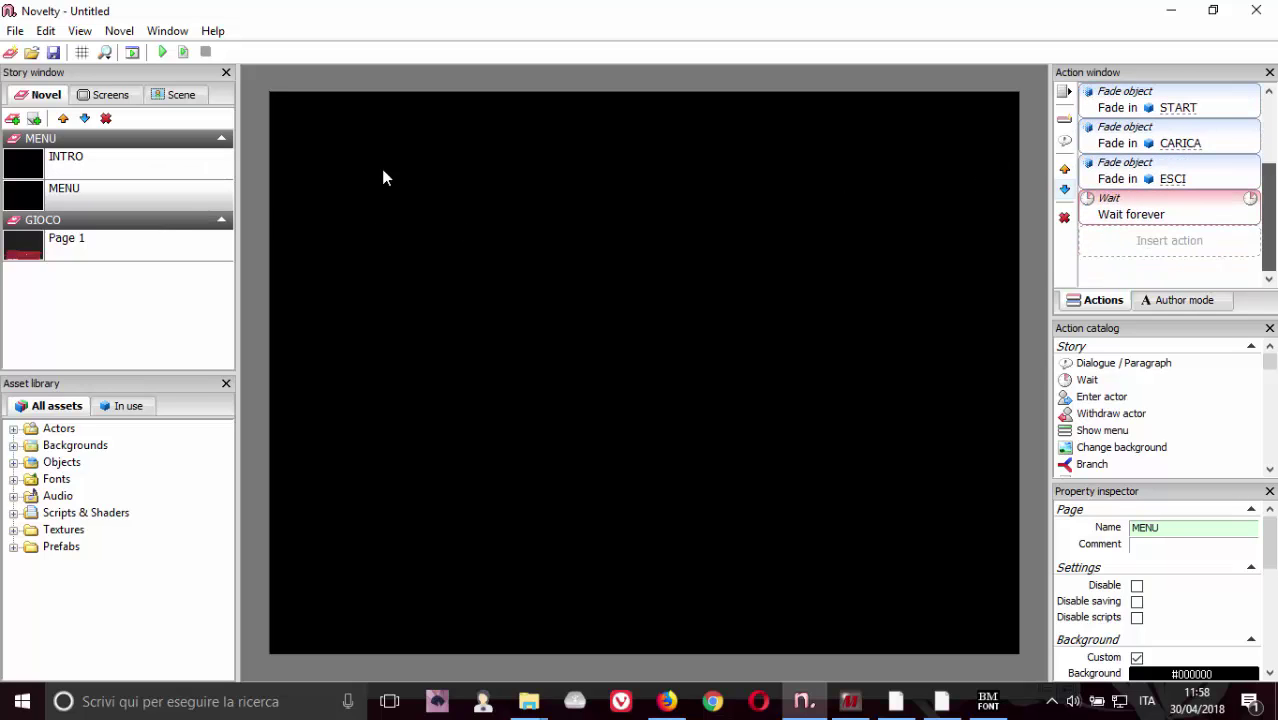
Set the font of the Text name object on Page 1 to the imported victorian font
{"action": "left_click", "coordinate": [137, 250]}
{"action": "left_click", "coordinate": [620, 565]}
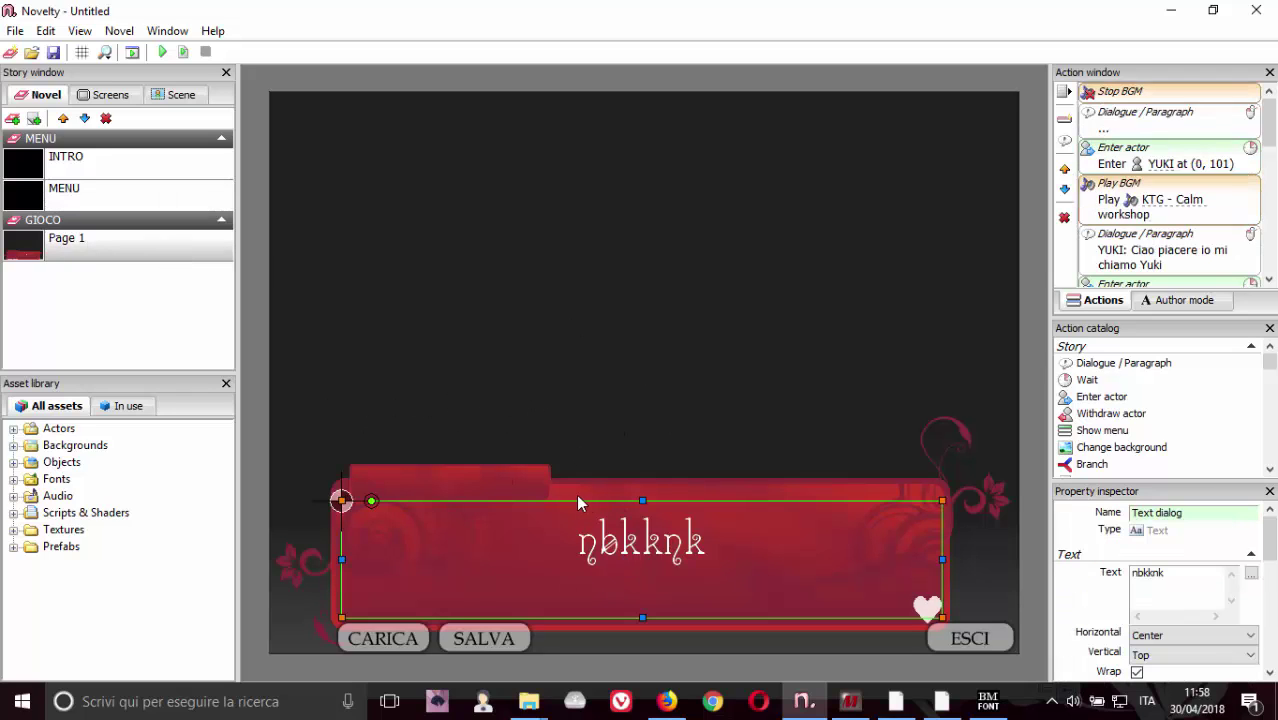
{"action": "left_click", "coordinate": [440, 490]}
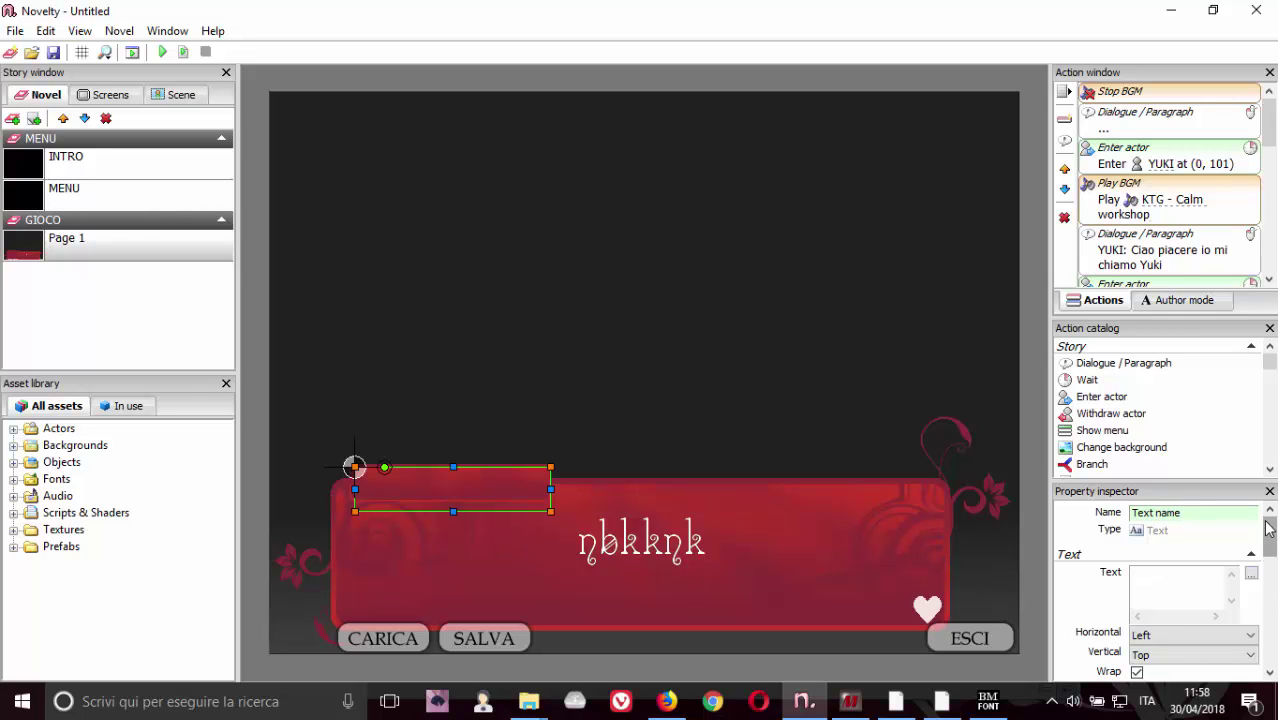
{"action": "left_click_drag", "start_coordinate": [1273, 540], "coordinate": [1273, 575]}
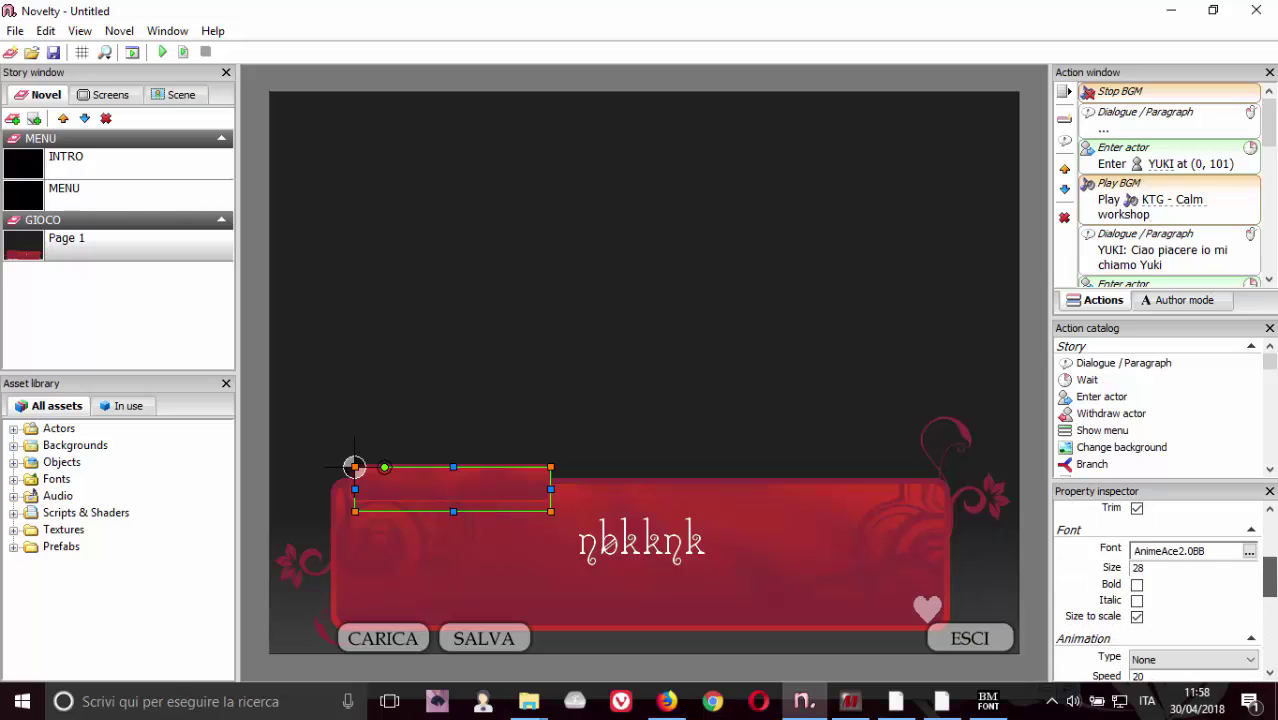
{"action": "left_click", "coordinate": [1249, 553]}
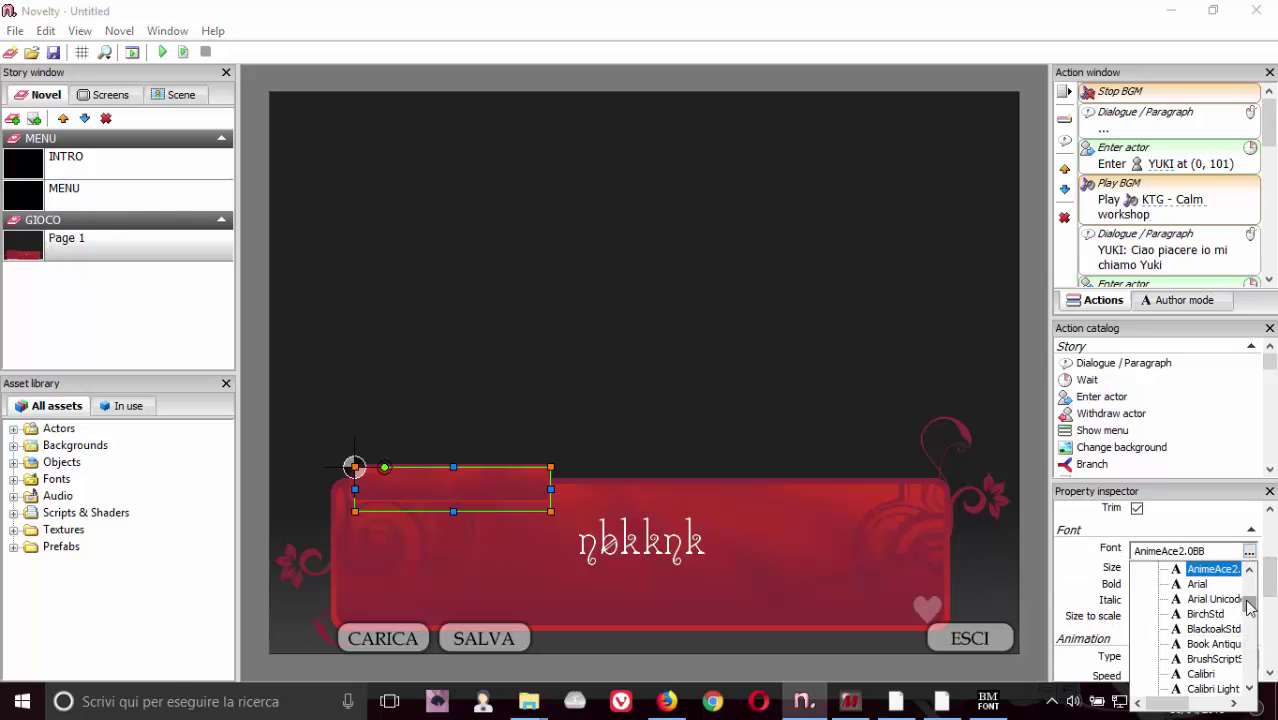
{"action": "scroll", "coordinate": [1250, 605], "scroll_direction": "up", "scroll_amount": 3}
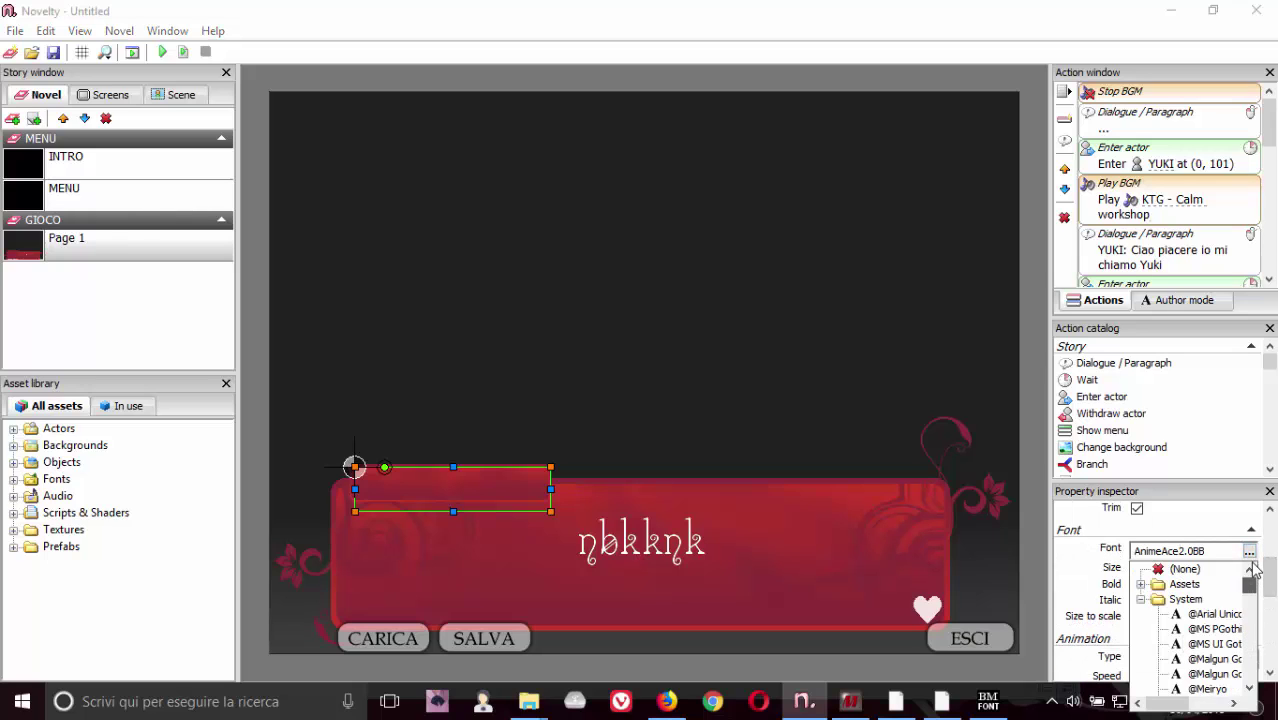
{"action": "left_click", "coordinate": [1141, 585]}
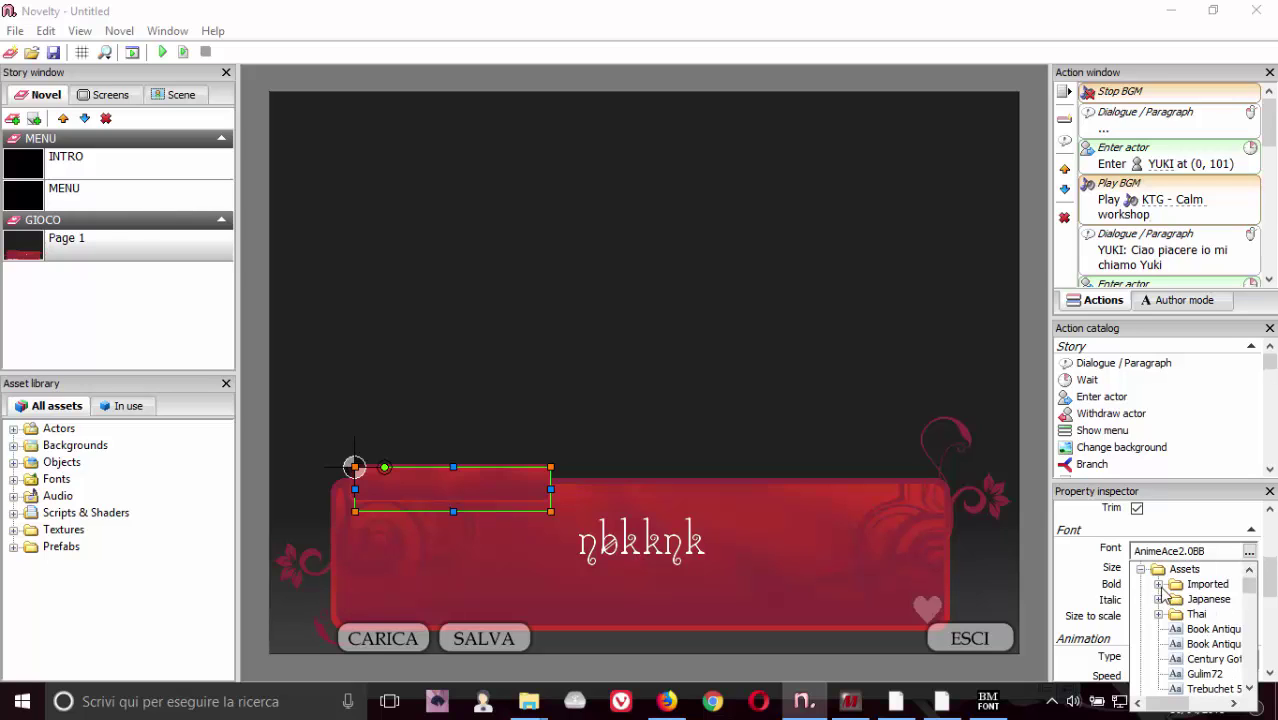
{"action": "left_click", "coordinate": [1158, 585]}
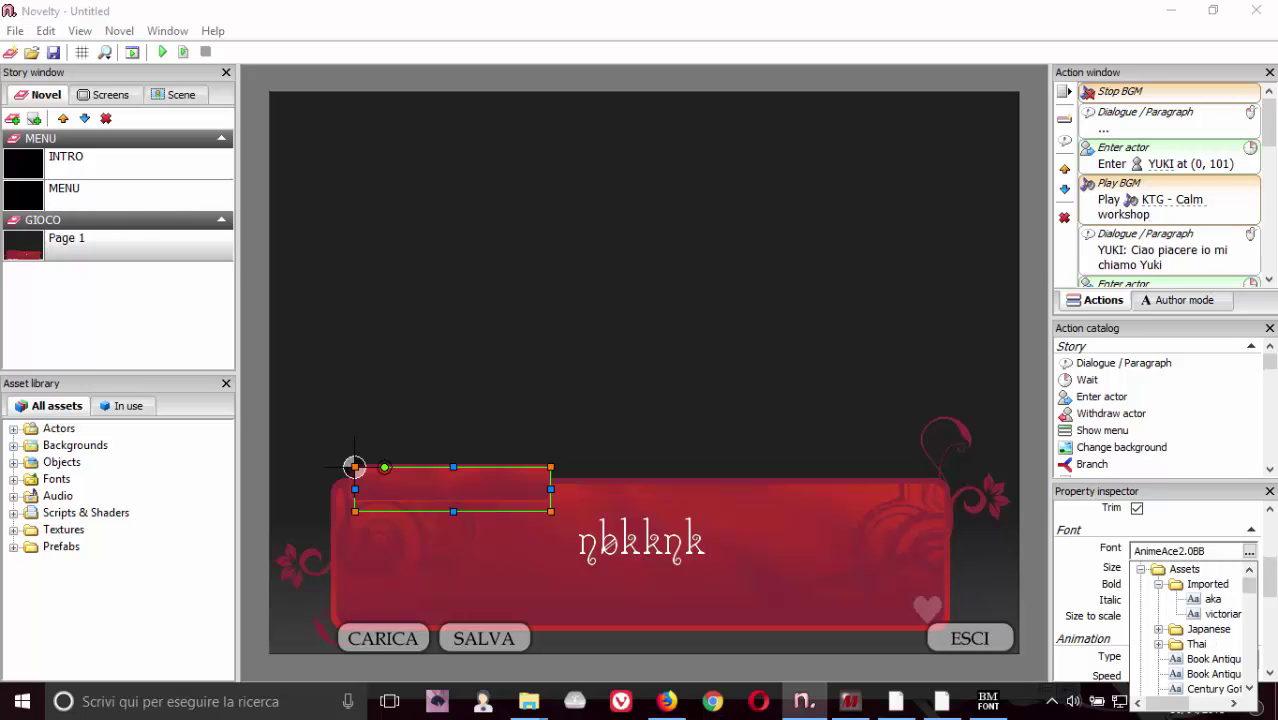
{"action": "left_click", "coordinate": [1222, 614]}
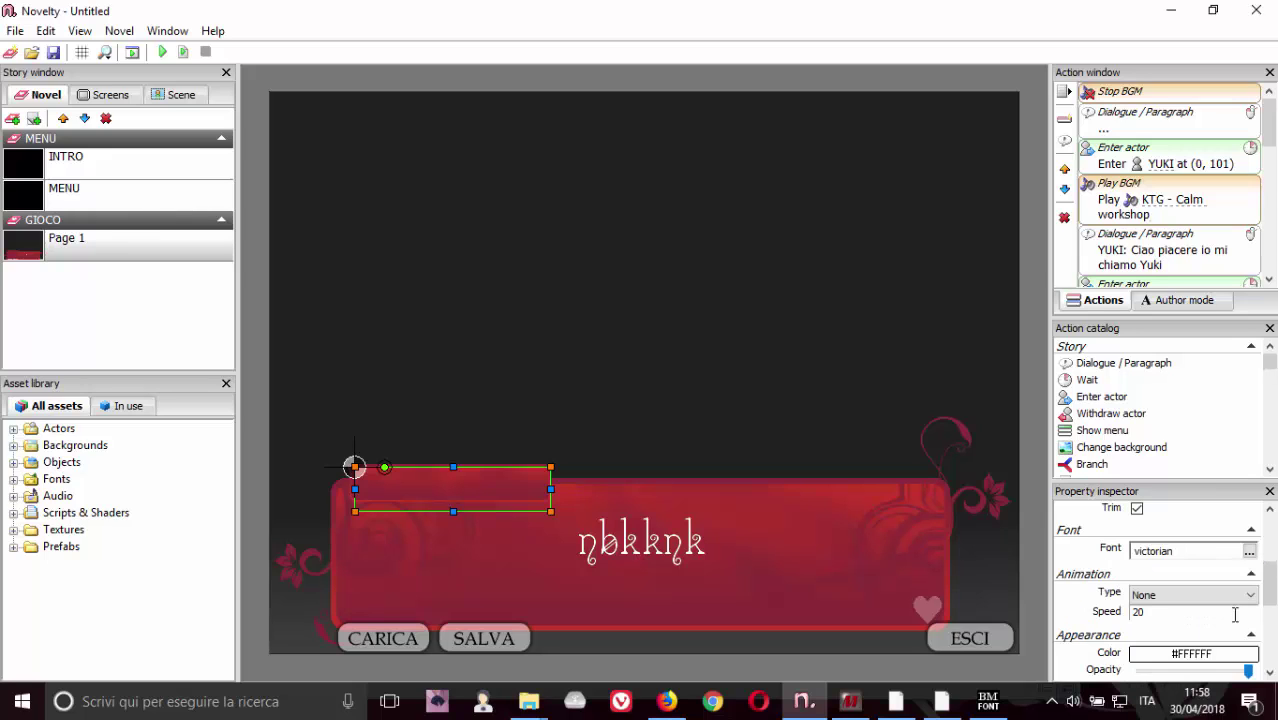
Try the sample text "uuuuuu" in the Text name object and clear it again
{"action": "scroll", "coordinate": [1270, 580], "scroll_direction": "down", "scroll_amount": 1}
{"action": "scroll", "coordinate": [1270, 580], "scroll_direction": "up", "scroll_amount": 2}
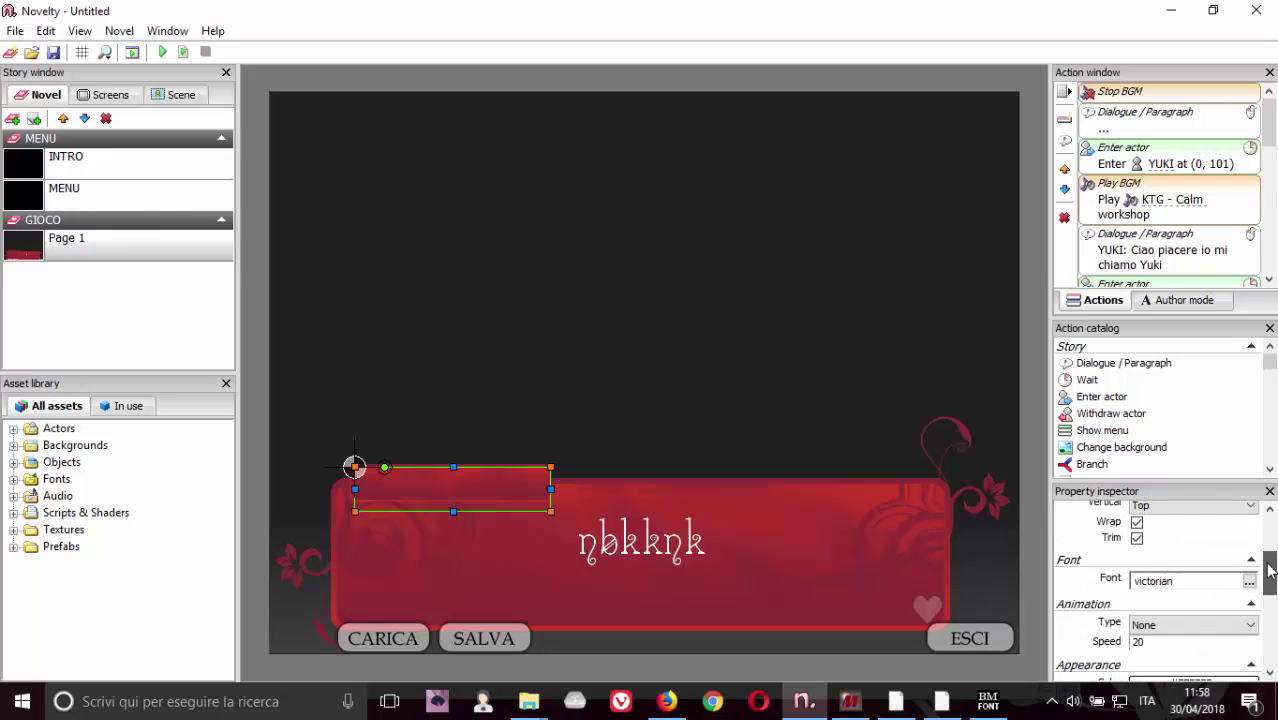
{"action": "scroll", "coordinate": [1272, 578], "scroll_direction": "down", "scroll_amount": 2}
{"action": "scroll", "coordinate": [1274, 570], "scroll_direction": "up", "scroll_amount": 3}
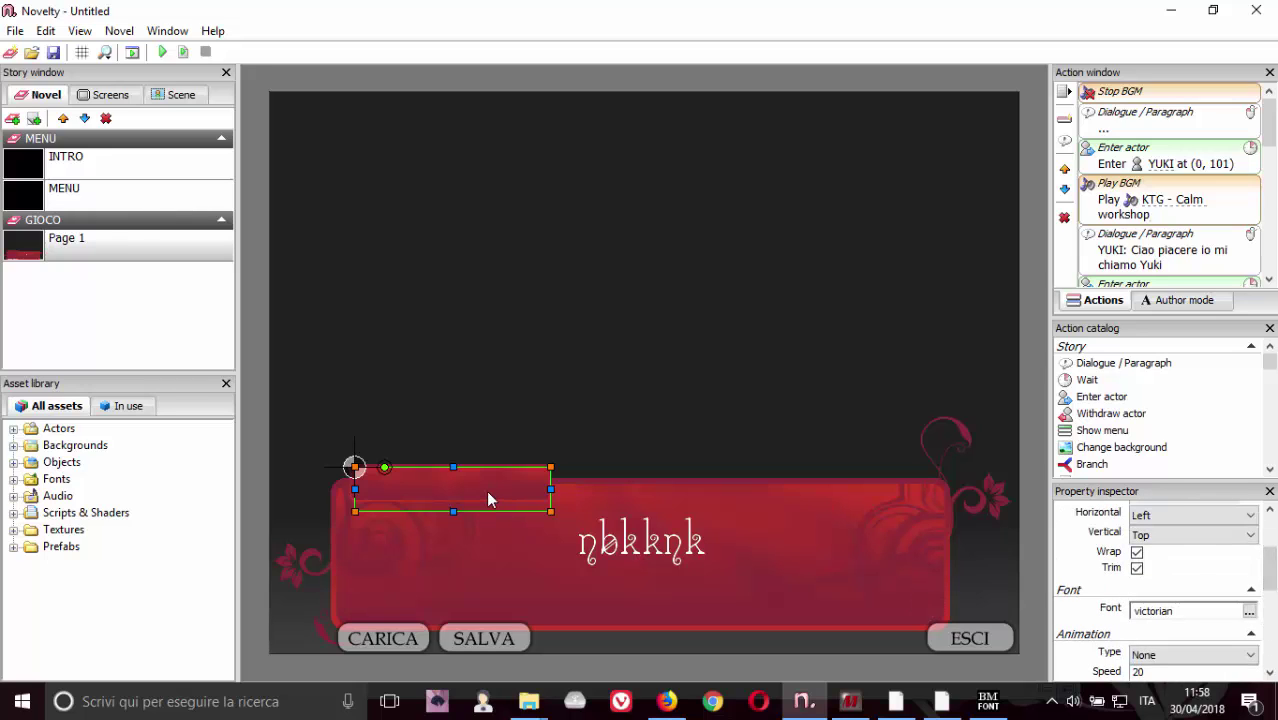
{"action": "scroll", "coordinate": [1268, 570], "scroll_direction": "up", "scroll_amount": 3}
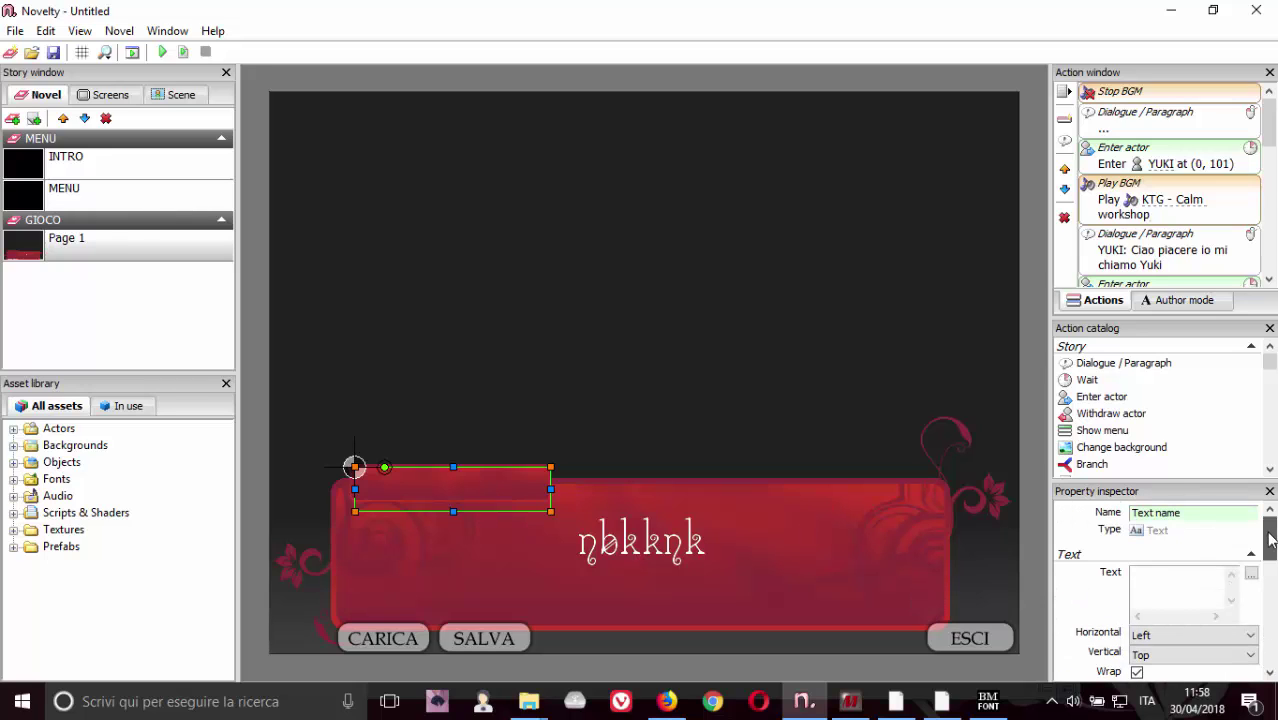
{"action": "left_click", "coordinate": [1167, 586]}
{"action": "type", "text": "uuuu"}
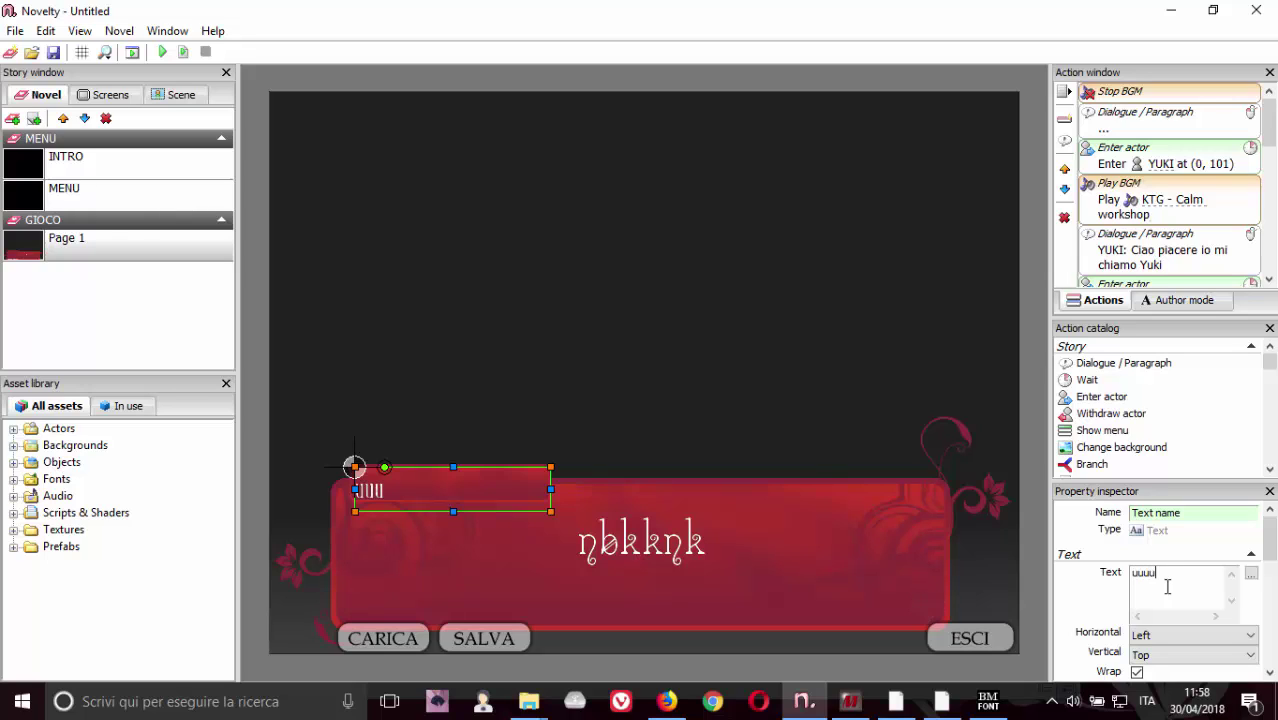
{"action": "type", "text": "uu"}
{"action": "key", "text": "BackSpace"}
{"action": "key", "text": "BackSpace"}
{"action": "key", "text": "BackSpace"}
Enter "Prova" as the text of the Text name object and deselect it
{"action": "type", "text": "PR"}
{"action": "key", "text": "BackSpace"}
{"action": "type", "text": "r"}
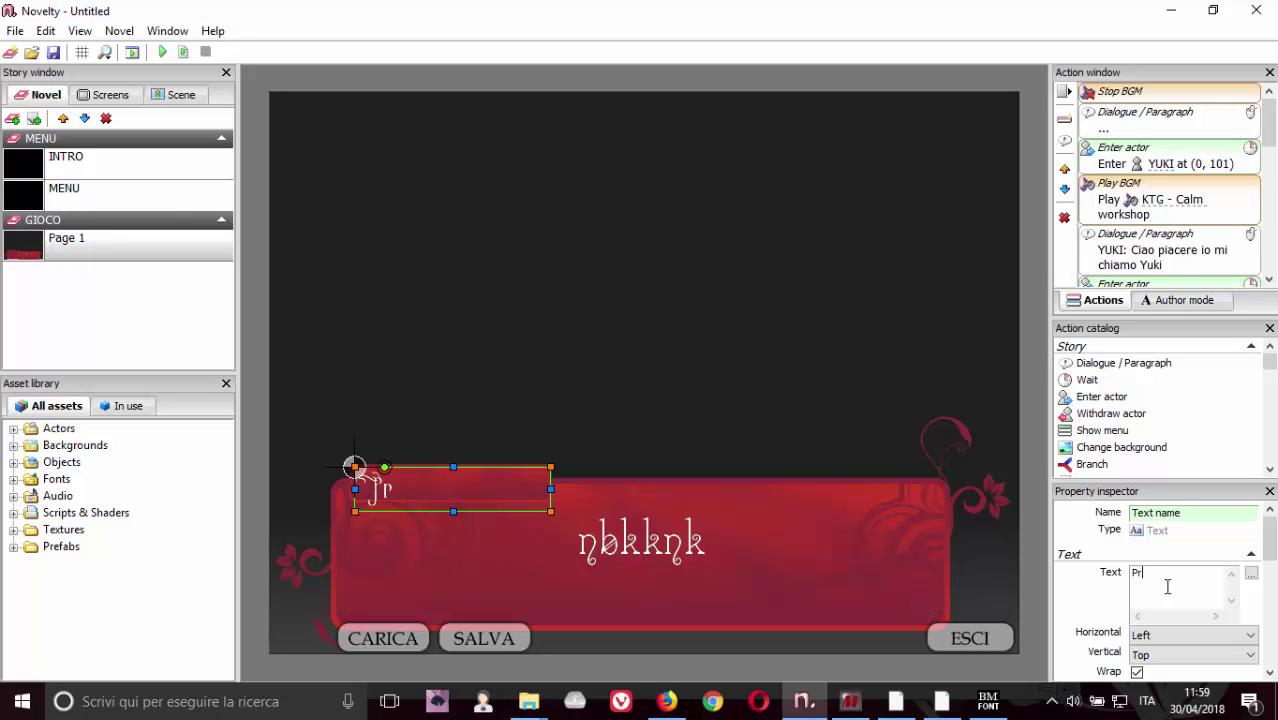
{"action": "type", "text": "ob"}
{"action": "type", "text": "va"}
{"action": "left_click", "coordinate": [877, 407]}
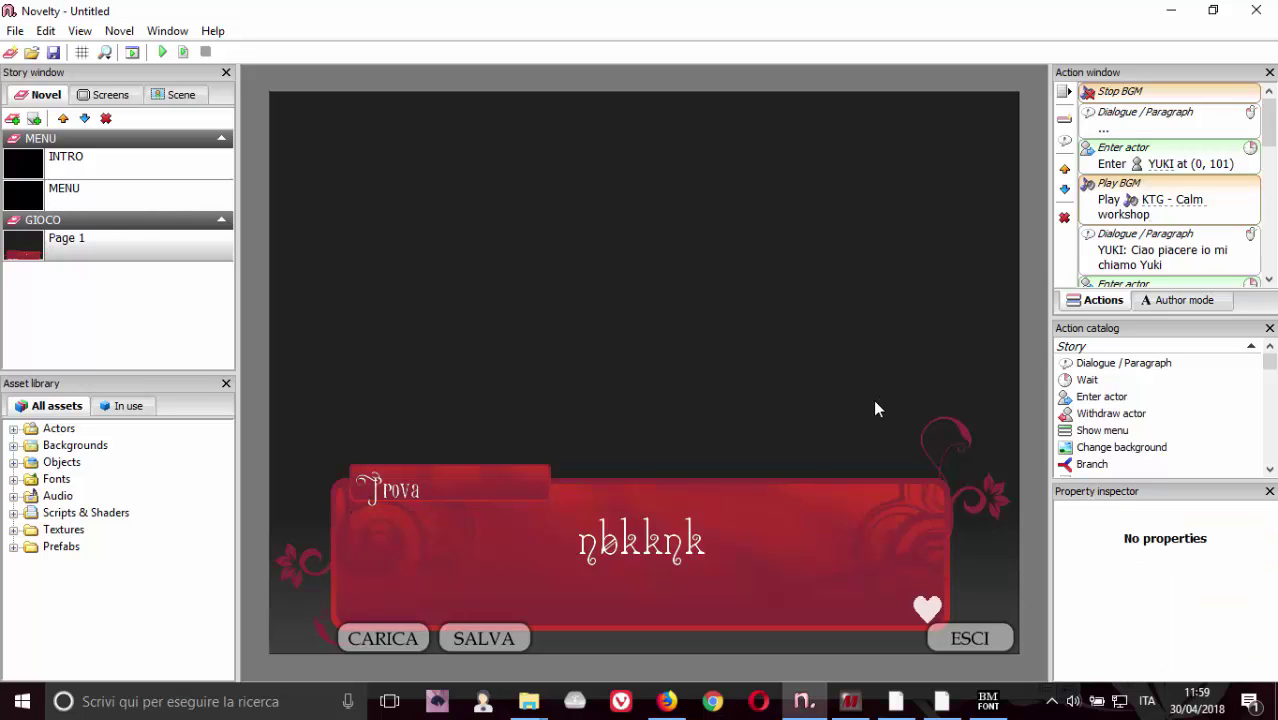
Select the Text name object and look through its text, font and appearance properties
{"action": "left_click", "coordinate": [421, 483]}
{"action": "mouse_move", "coordinate": [1268, 556]}
{"action": "left_mouse_down"}
{"action": "mouse_move", "coordinate": [1268, 603]}
{"action": "mouse_move", "coordinate": [1270, 532]}
{"action": "mouse_move", "coordinate": [1272, 612]}
{"action": "mouse_move", "coordinate": [1271, 580]}
{"action": "left_mouse_up"}
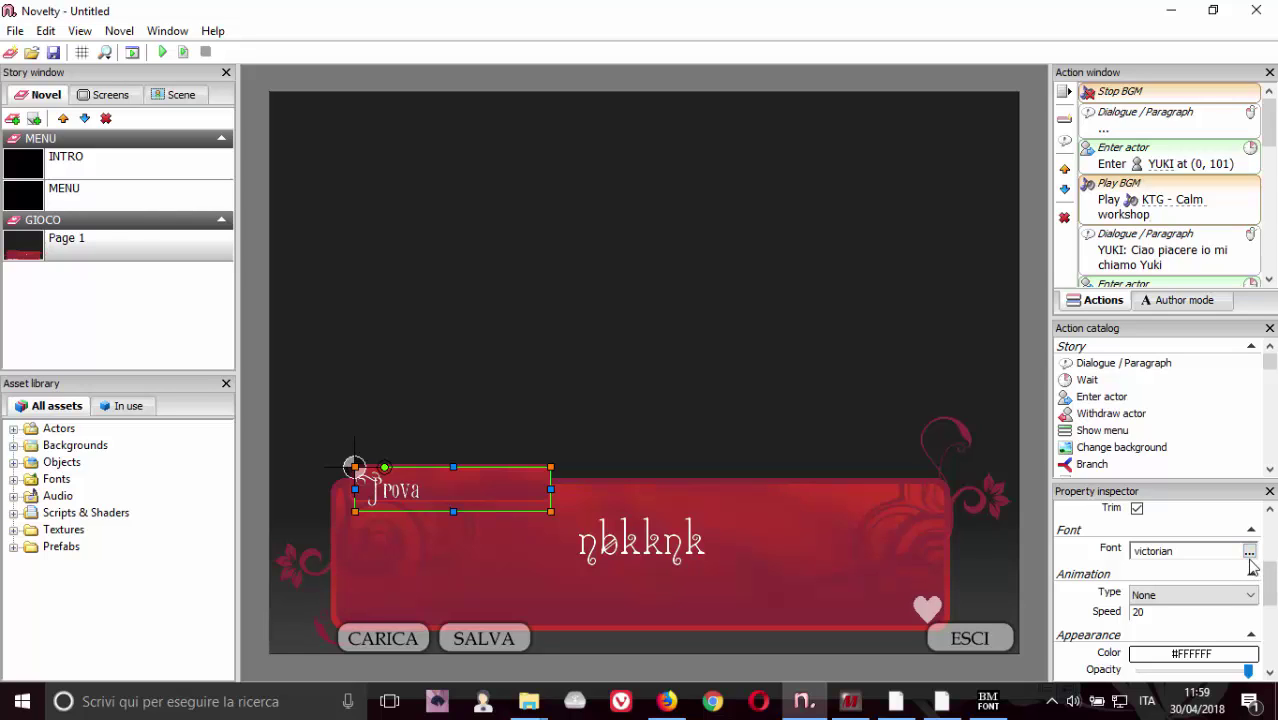
{"action": "scroll", "coordinate": [1274, 584], "scroll_direction": "up", "scroll_amount": 5}
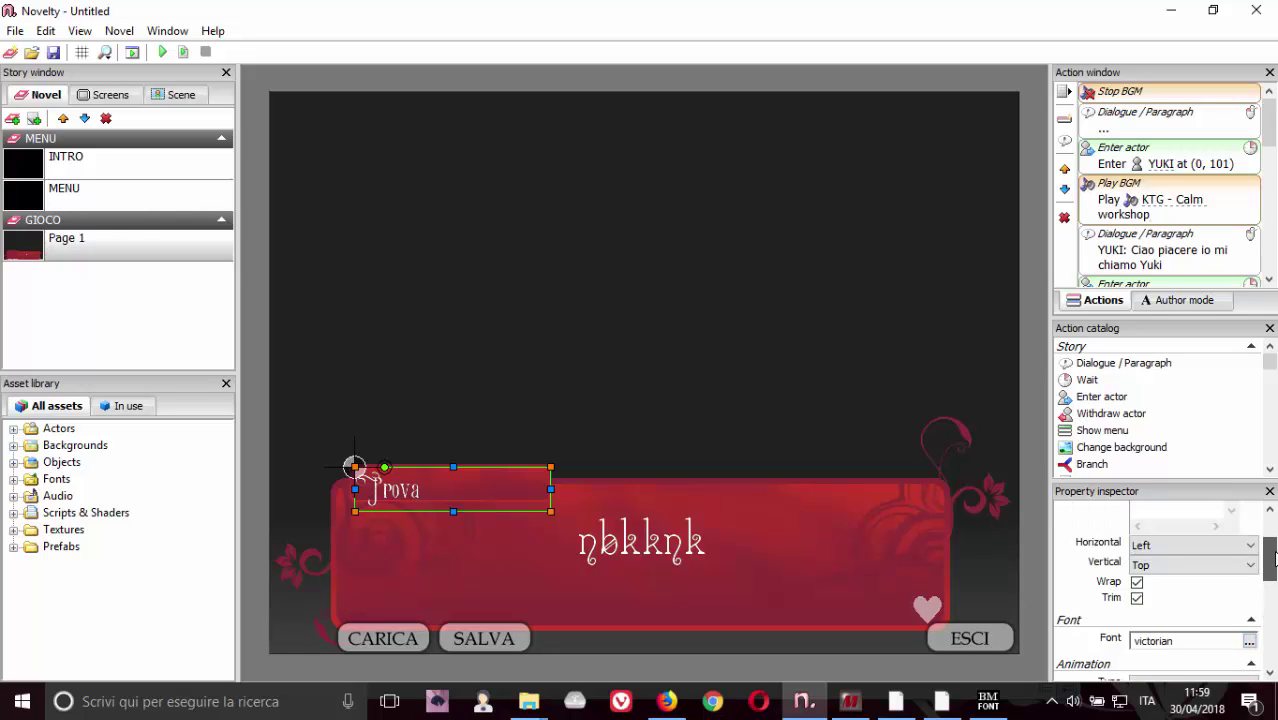
{"action": "scroll", "coordinate": [1274, 584], "scroll_direction": "down", "scroll_amount": 3}
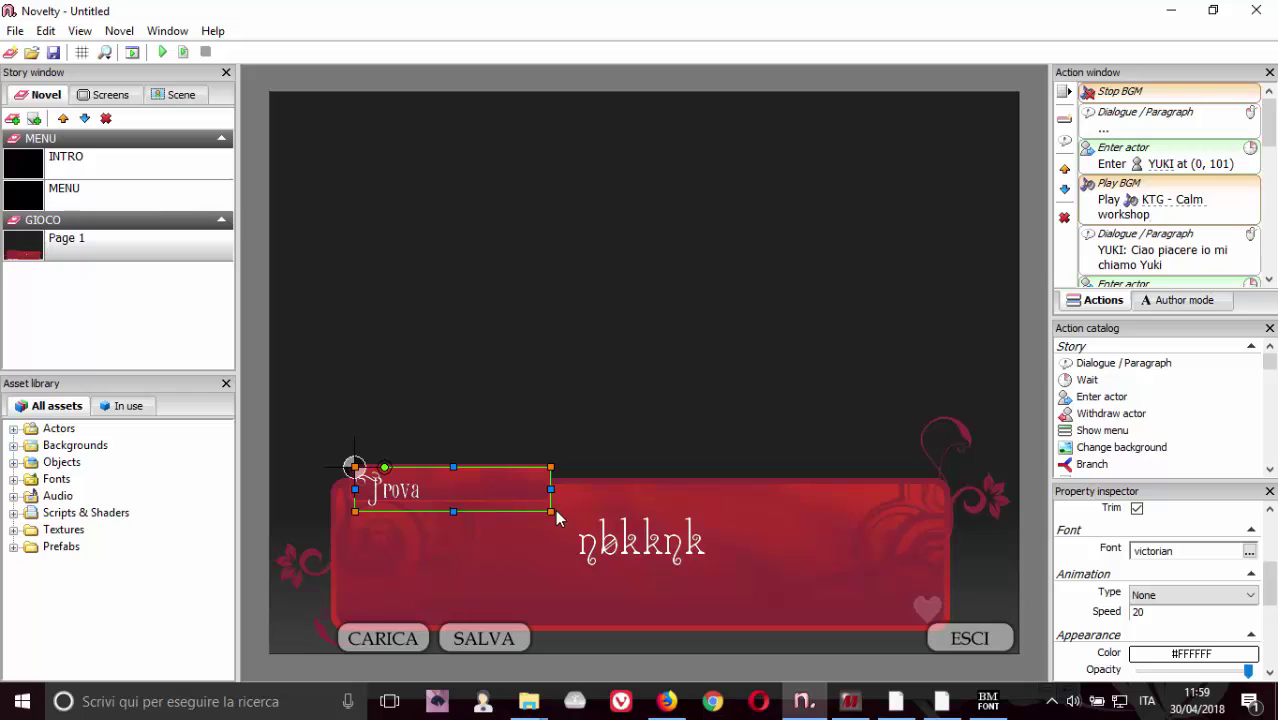
Switch to Bitmap font generator, check the face and size in the font settings, and return to Novelty
{"action": "left_click", "coordinate": [987, 701]}
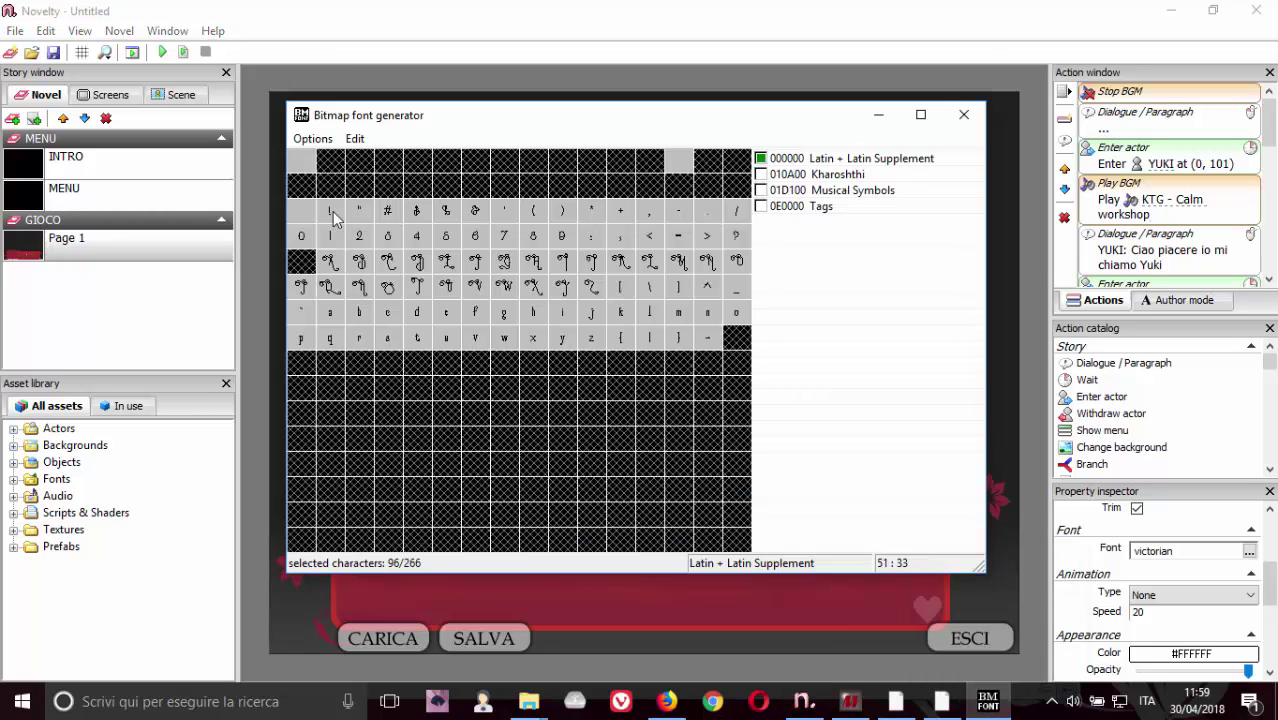
{"action": "left_click", "coordinate": [312, 138]}
{"action": "left_click", "coordinate": [330, 160]}
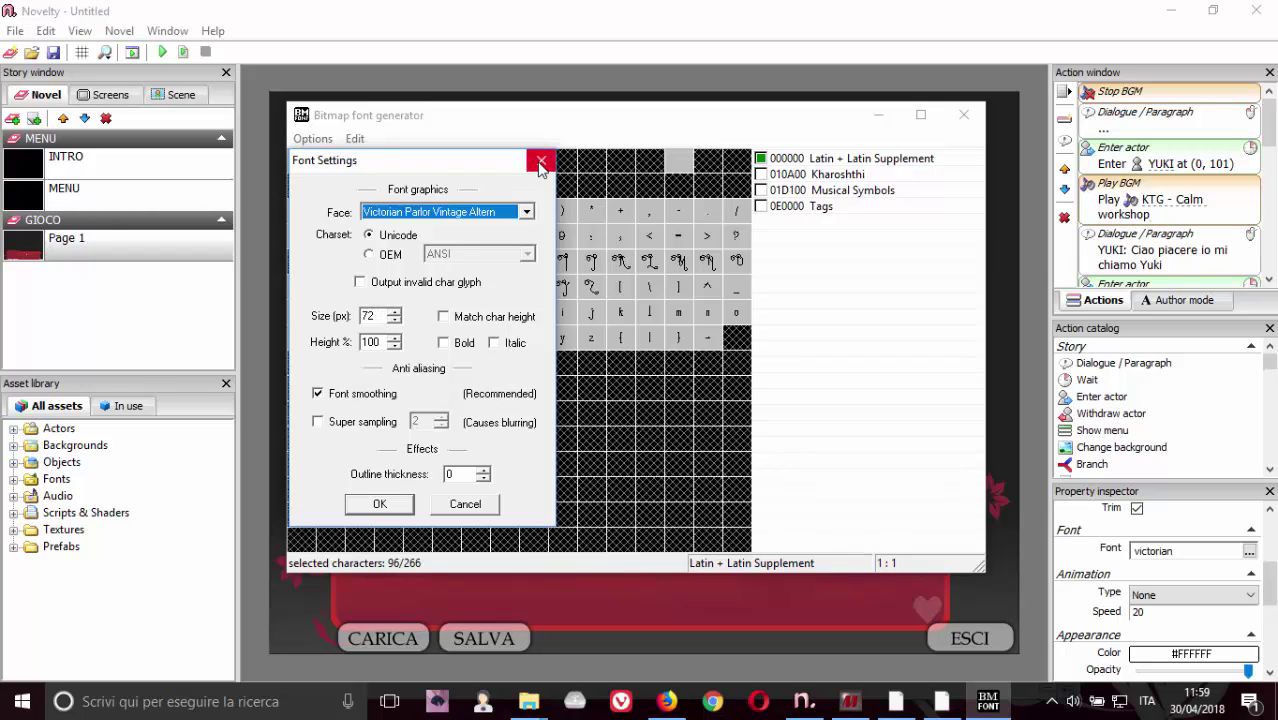
{"action": "left_click", "coordinate": [879, 114]}
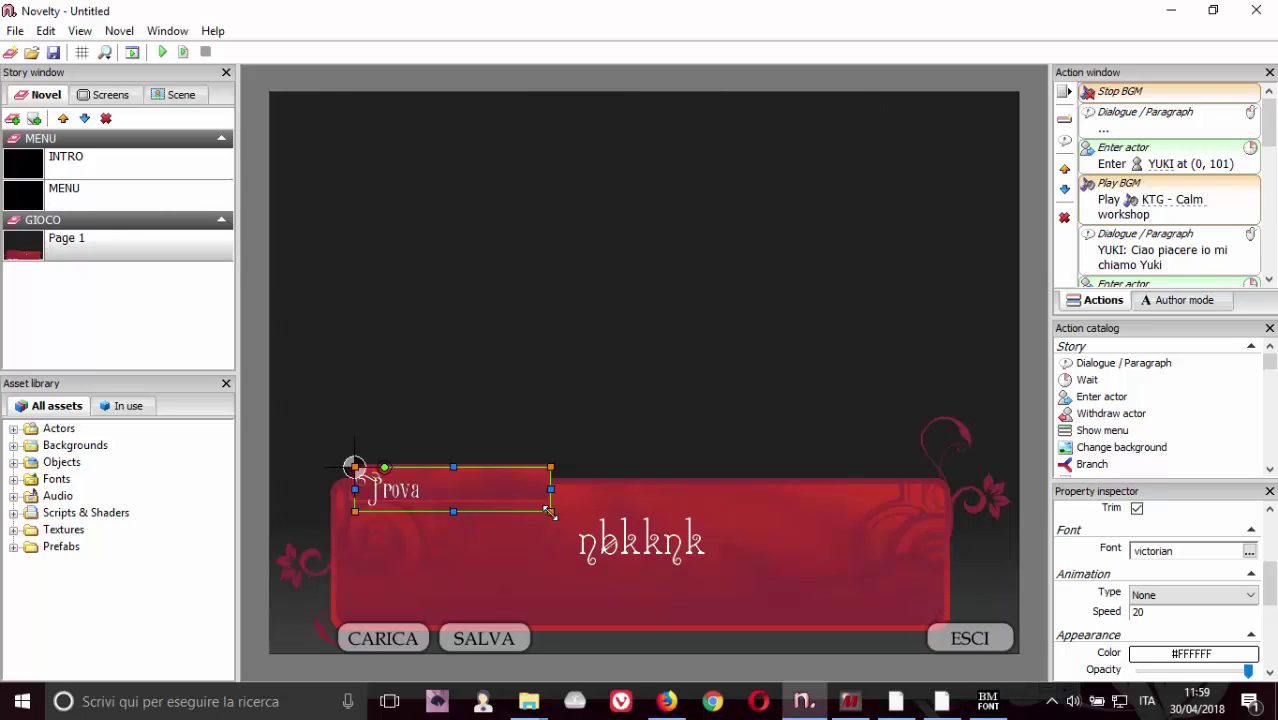
Try larger sizes for the Text name box, shrink it back to about the name plate's size and align it over the plate
{"action": "left_click_drag", "start_coordinate": [549, 512], "coordinate": [676, 616]}
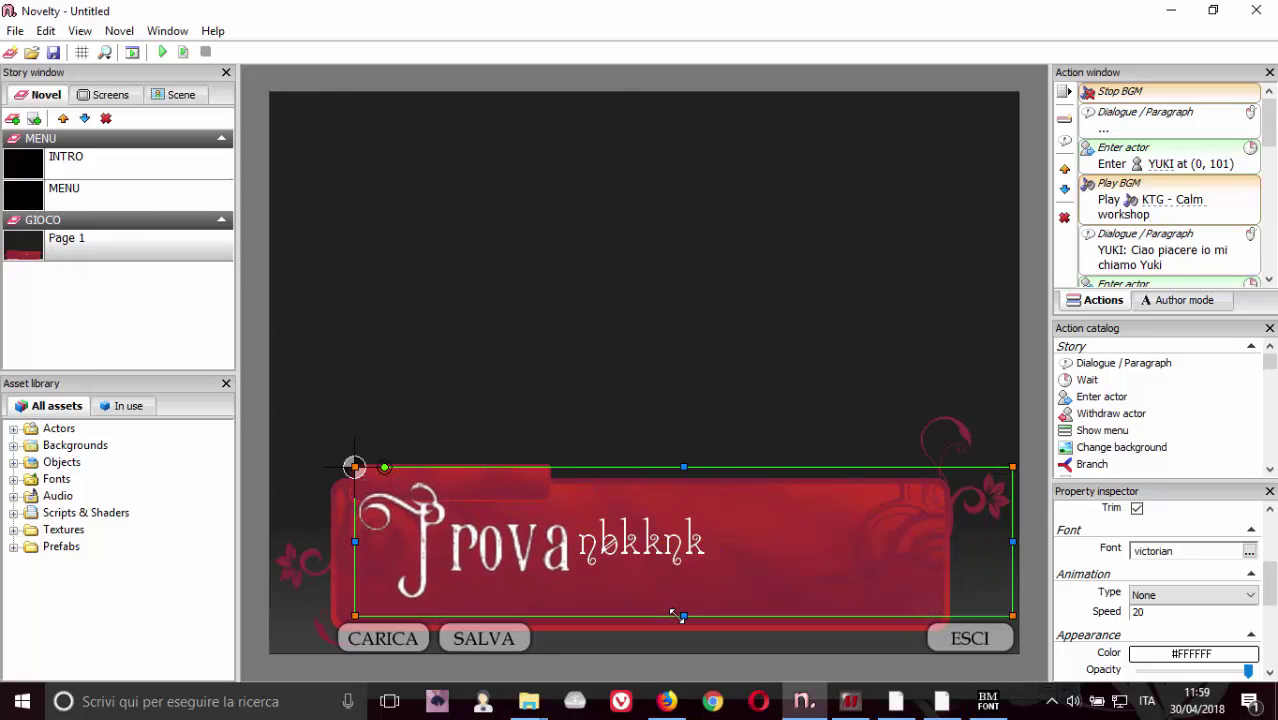
{"action": "left_click_drag", "start_coordinate": [1012, 614], "coordinate": [846, 536]}
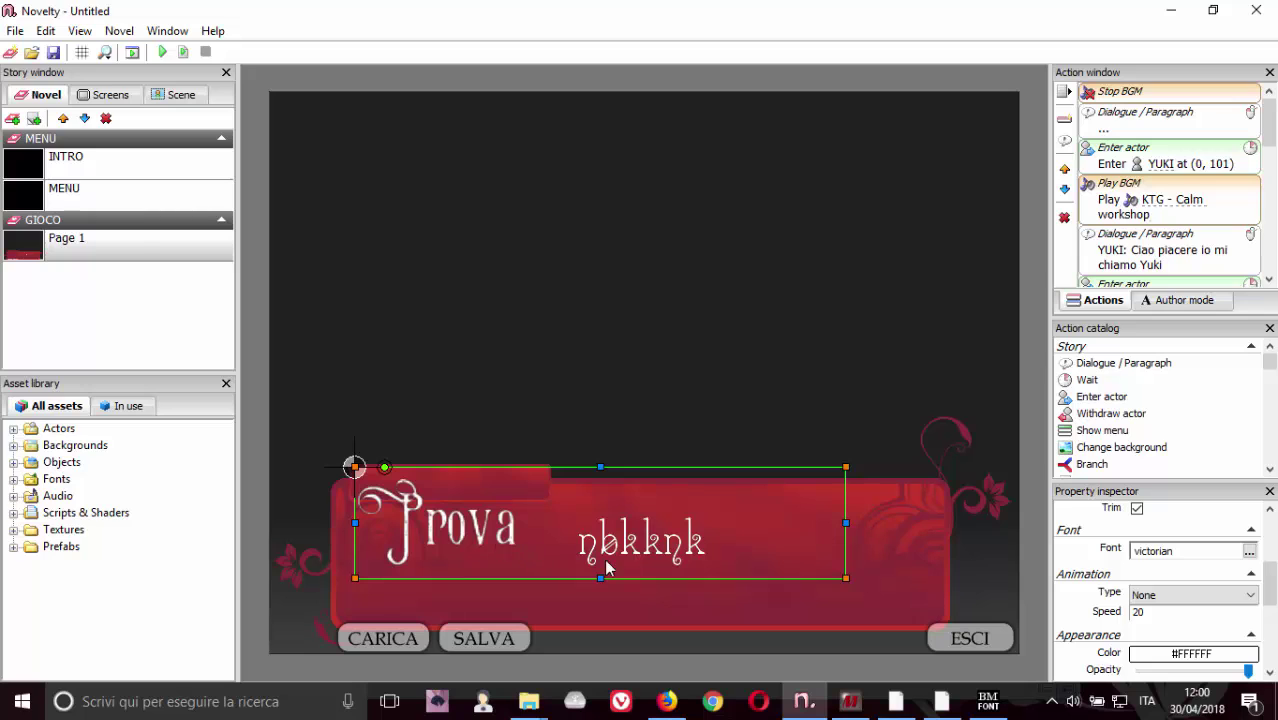
{"action": "left_click_drag", "start_coordinate": [850, 582], "coordinate": [563, 497]}
{"action": "left_click_drag", "start_coordinate": [416, 499], "coordinate": [415, 490]}
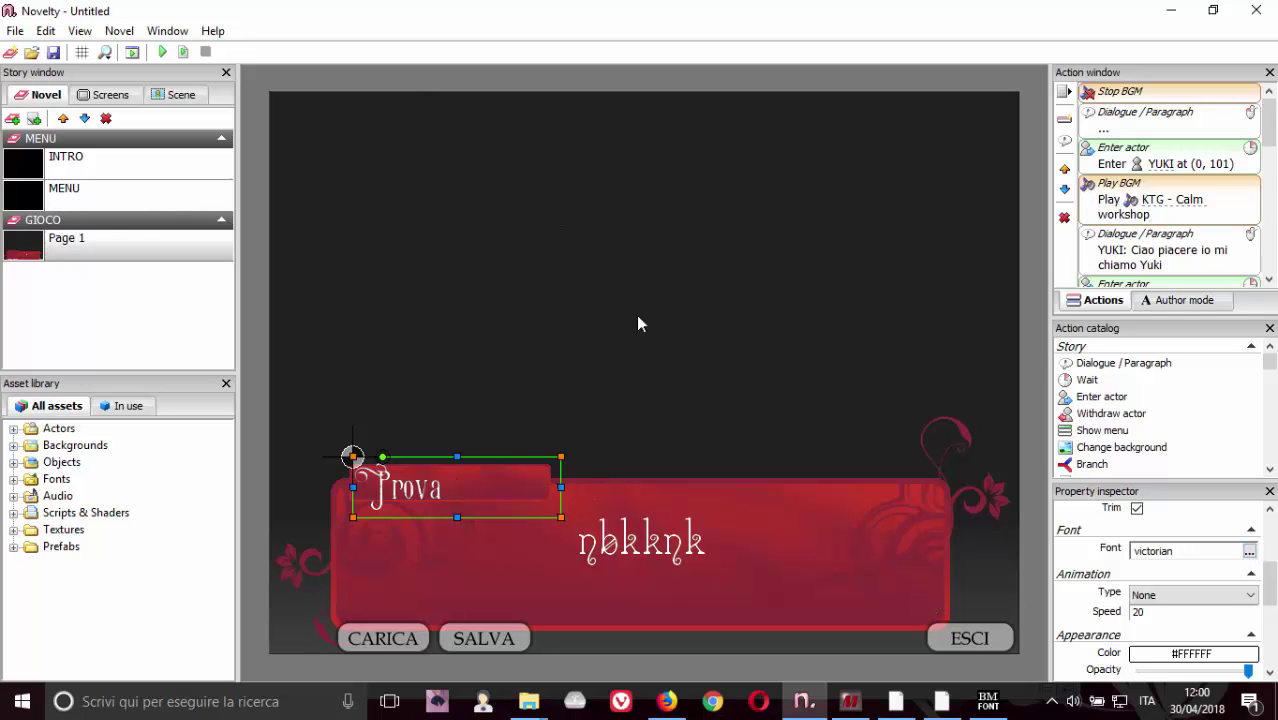
Set the Text name object's font to the imported aka font and shrink its box to fit the name plate
{"action": "left_click", "coordinate": [1249, 551]}
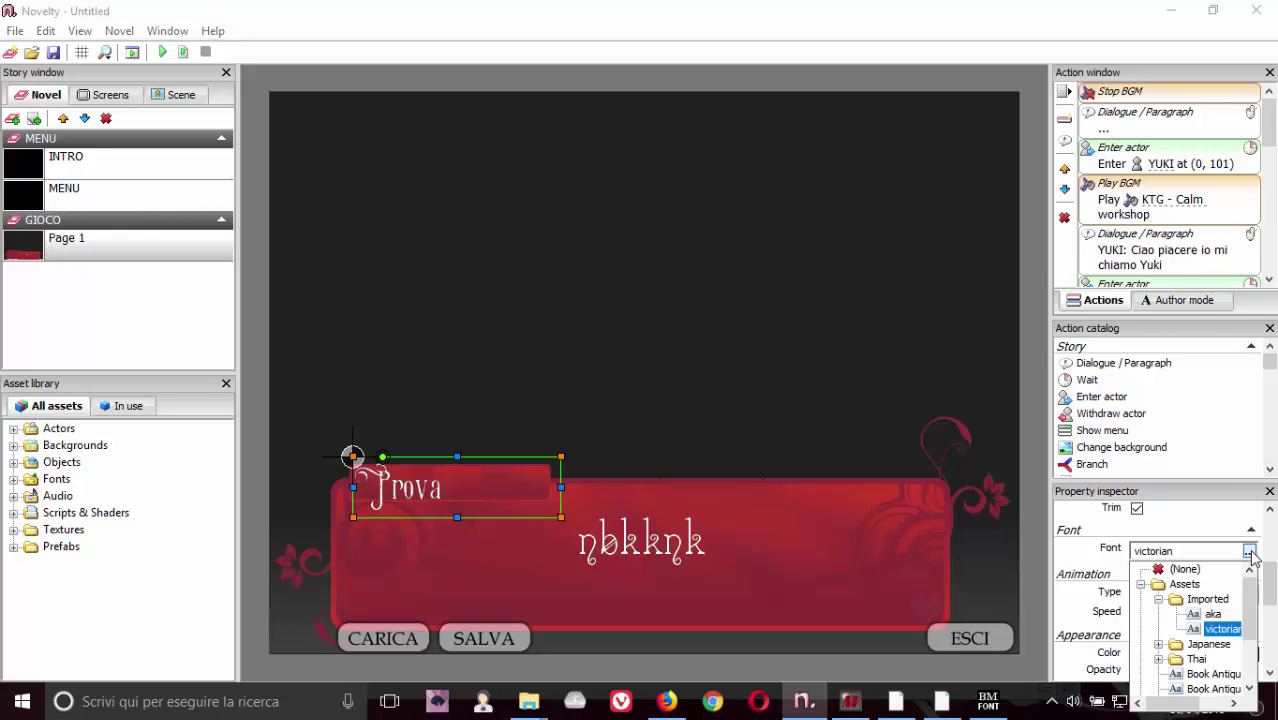
{"action": "left_click", "coordinate": [1213, 614]}
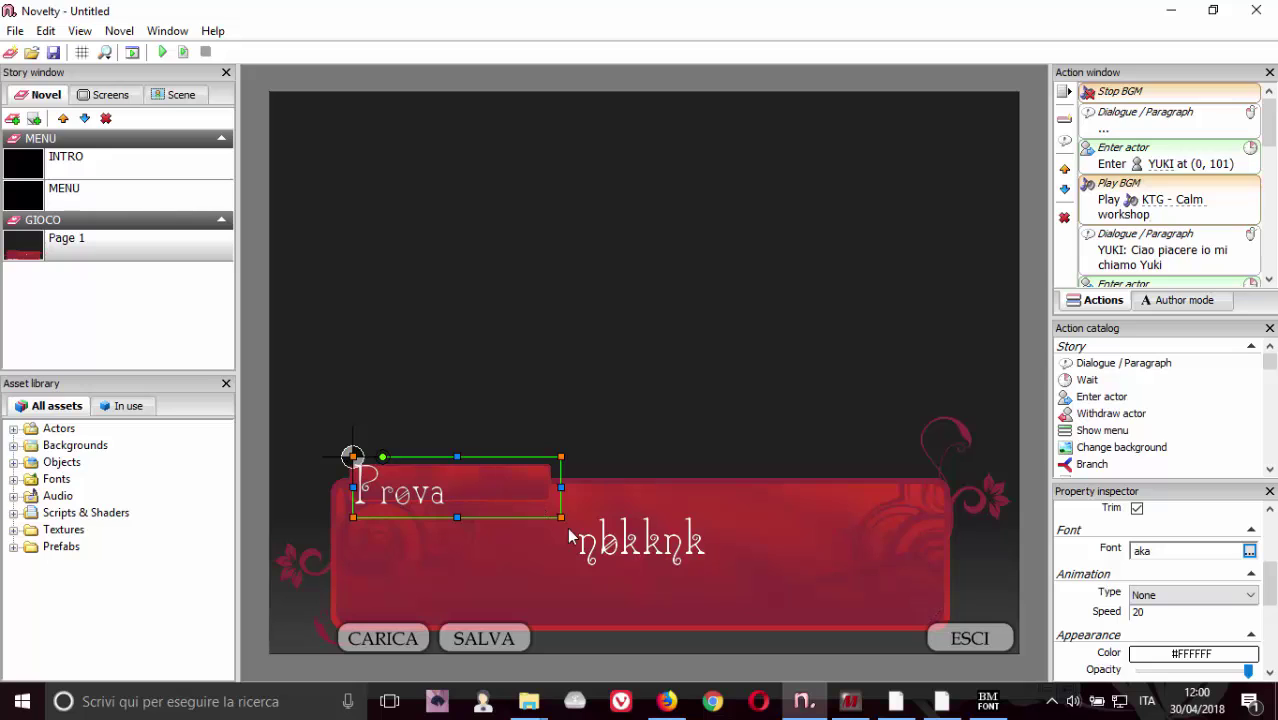
{"action": "left_click_drag", "start_coordinate": [563, 518], "coordinate": [517, 478]}
{"action": "left_click", "coordinate": [549, 410]}
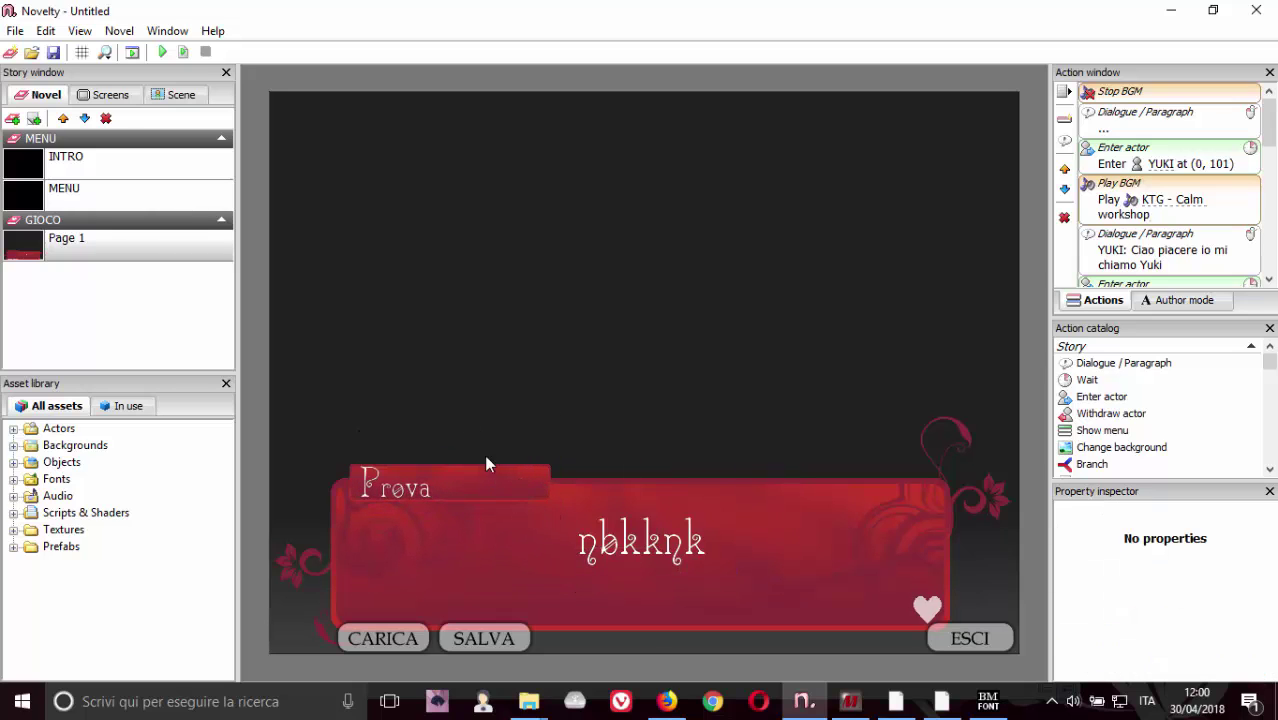
{"action": "left_click", "coordinate": [406, 481]}
{"action": "left_click", "coordinate": [637, 435]}
{"action": "left_click", "coordinate": [808, 388]}
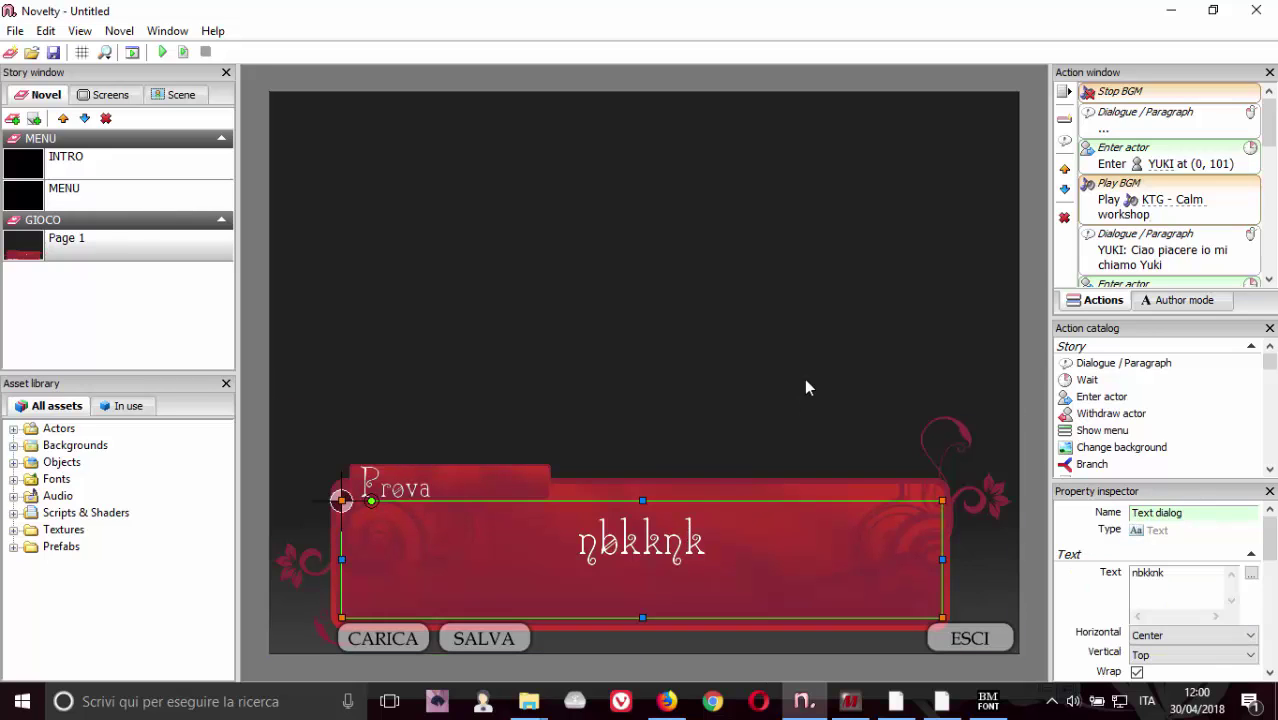
{"action": "left_click", "coordinate": [806, 386]}
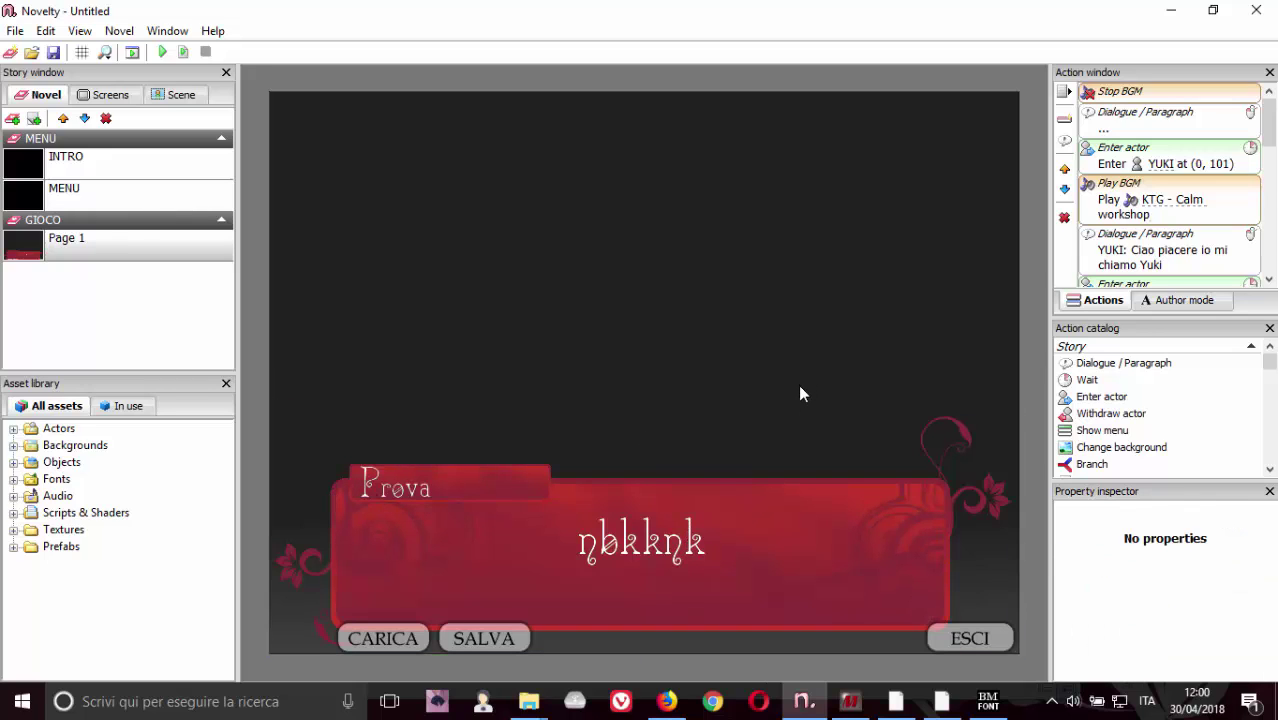
{"action": "left_click", "coordinate": [756, 411]}
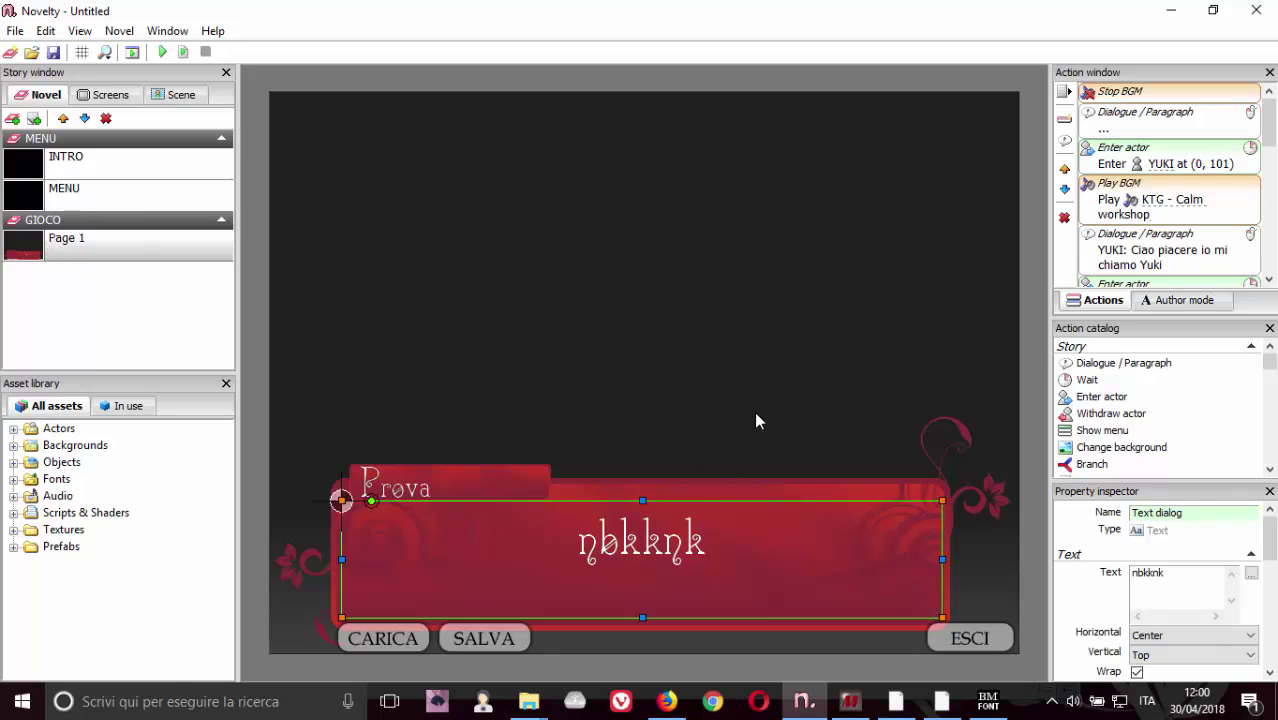
Preview Page 1 briefly, stop it, and turn down the volume of the Play BGM action for KTG - Calm workshop
{"action": "left_click", "coordinate": [183, 52]}
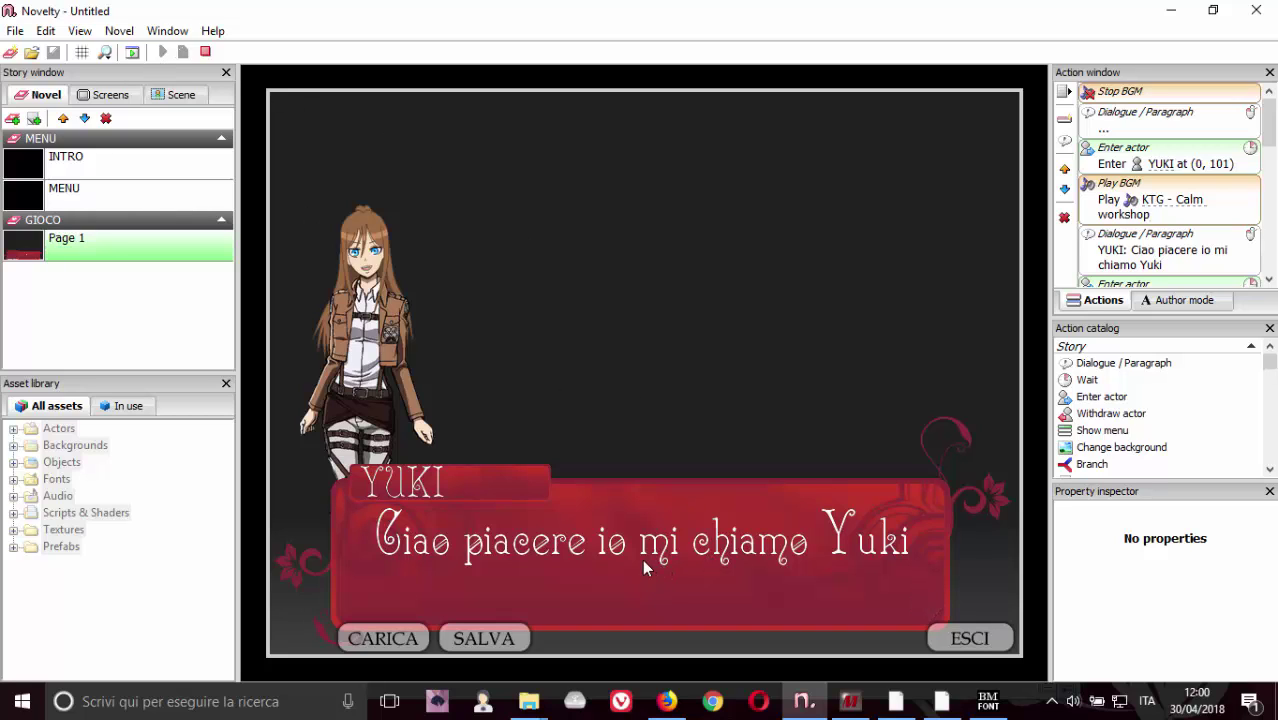
{"action": "left_click", "coordinate": [205, 51]}
{"action": "mouse_move", "coordinate": [1266, 128]}
{"action": "left_mouse_down"}
{"action": "mouse_move", "coordinate": [1266, 165]}
{"action": "mouse_move", "coordinate": [1266, 137]}
{"action": "mouse_move", "coordinate": [1264, 150]}
{"action": "left_mouse_up"}
{"action": "left_click", "coordinate": [1232, 150]}
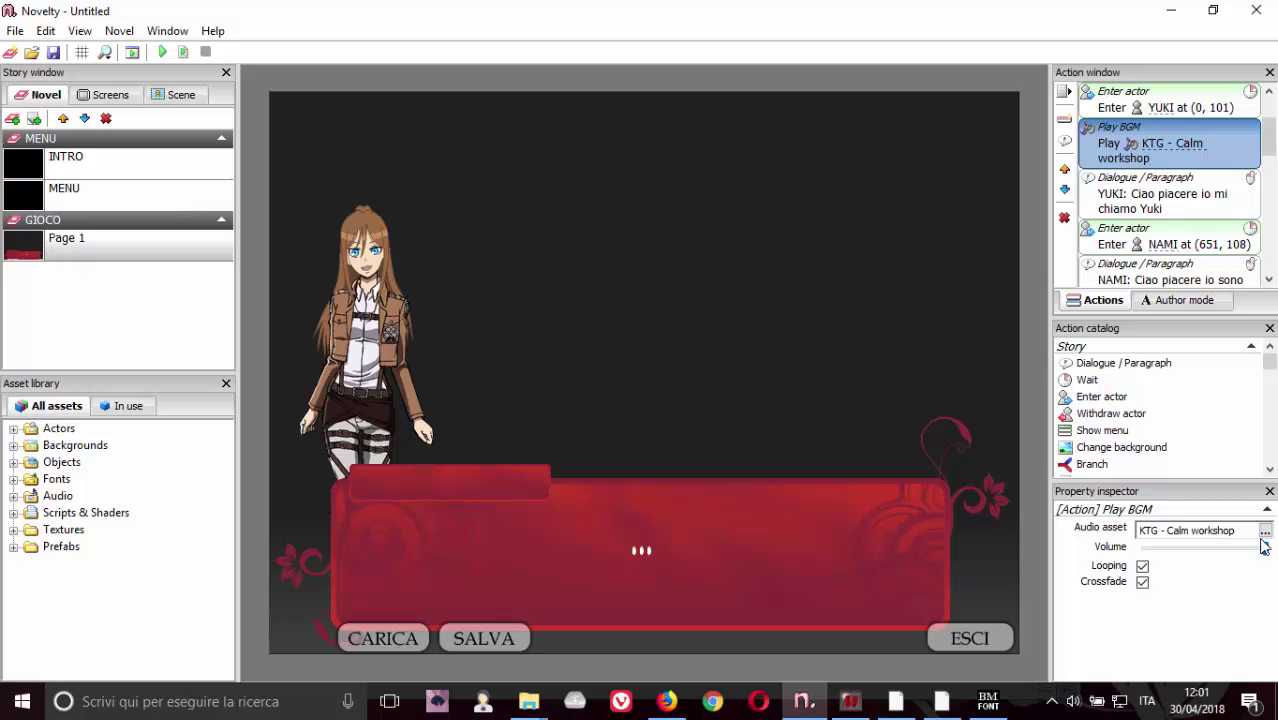
{"action": "left_click_drag", "start_coordinate": [1264, 549], "coordinate": [1128, 552]}
Preview Page 1 again, advance through its dialogue lines to check the font, and stop the preview
{"action": "left_click", "coordinate": [183, 52]}
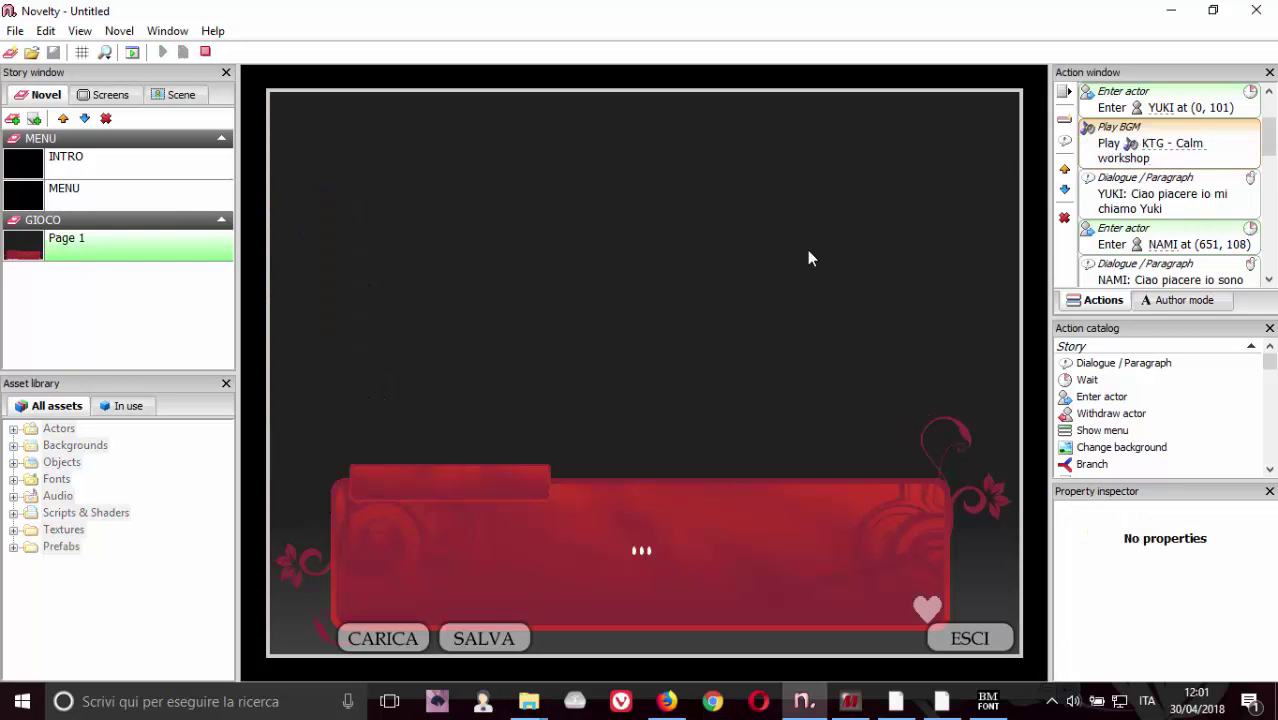
{"action": "left_click", "coordinate": [700, 567]}
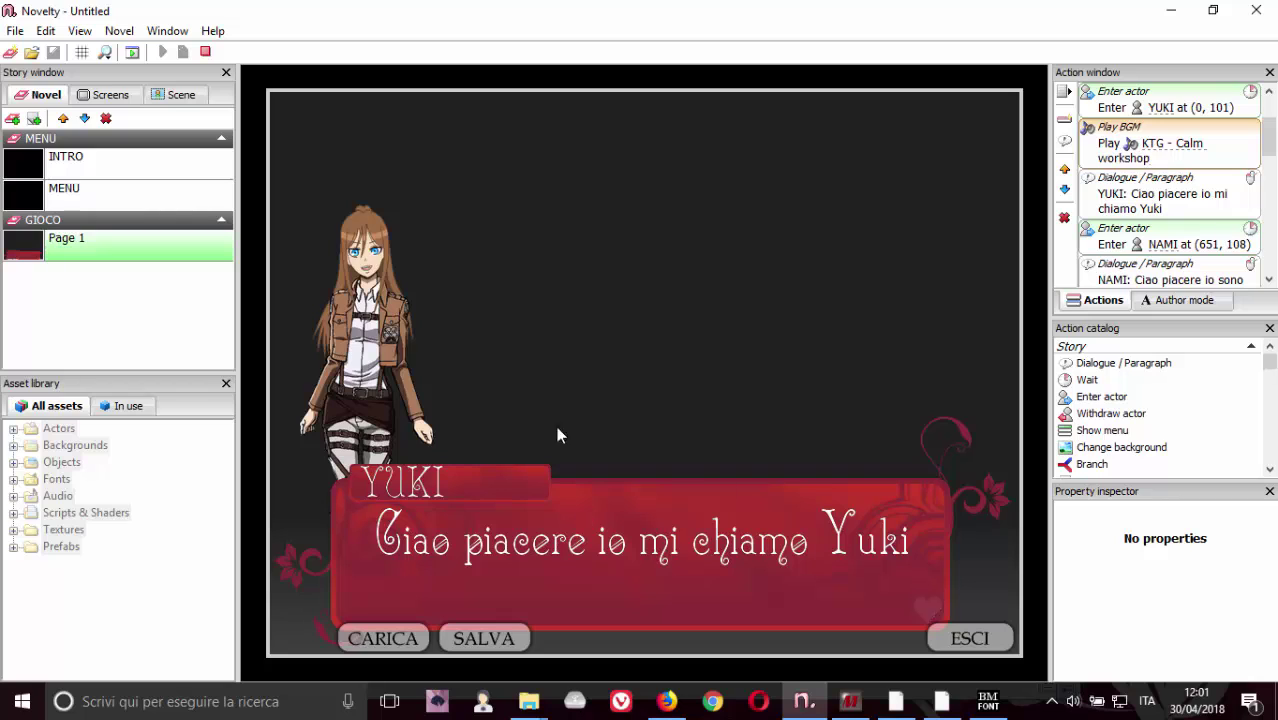
{"action": "left_click", "coordinate": [733, 483]}
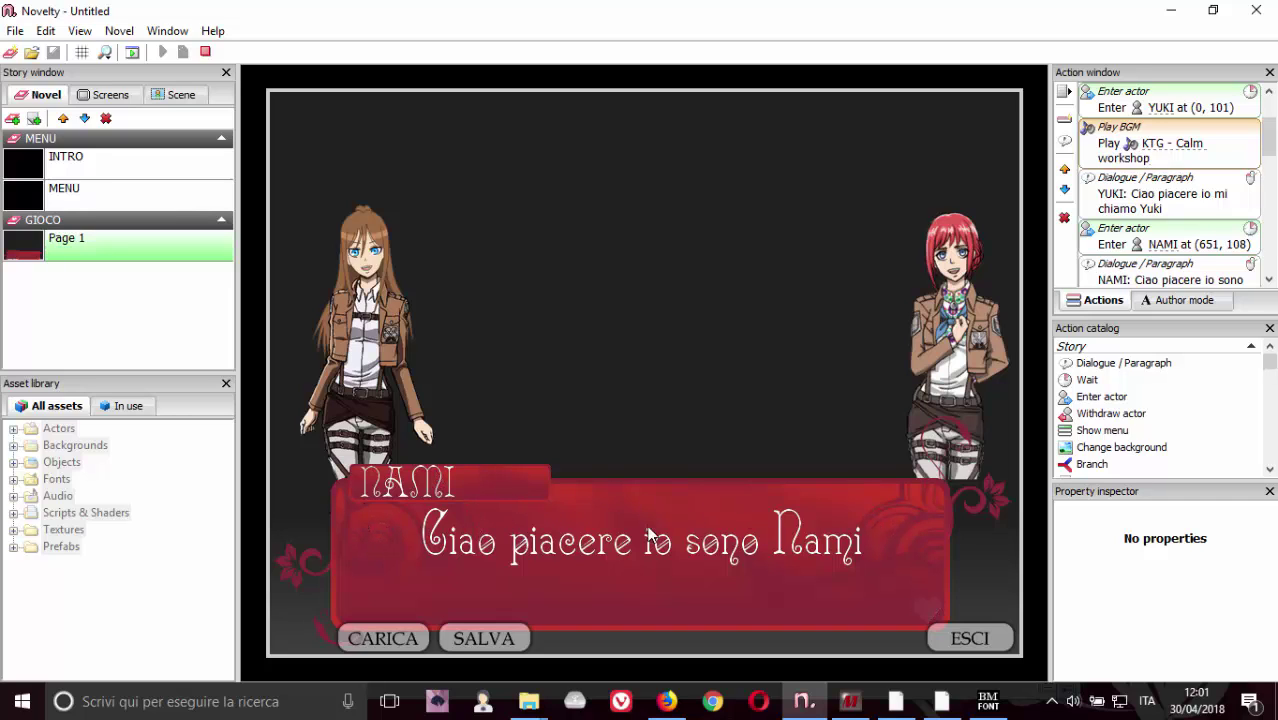
{"action": "left_click", "coordinate": [763, 406]}
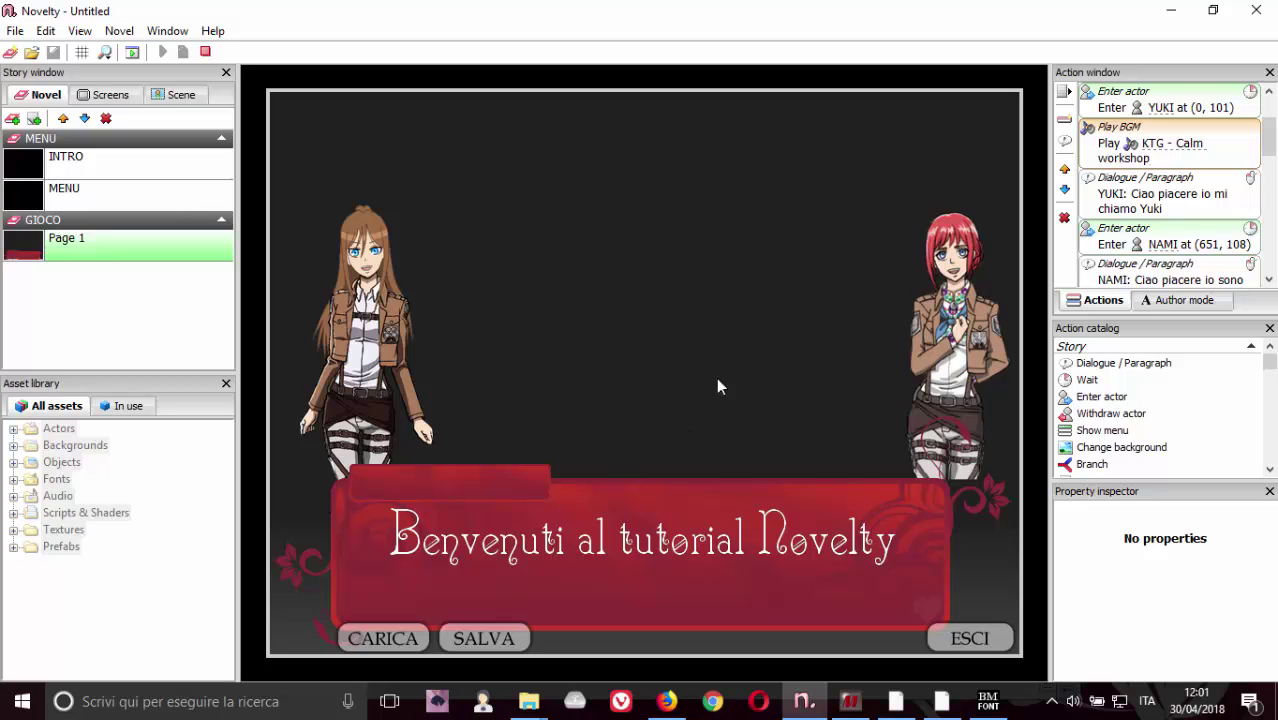
{"action": "left_click", "coordinate": [205, 52]}
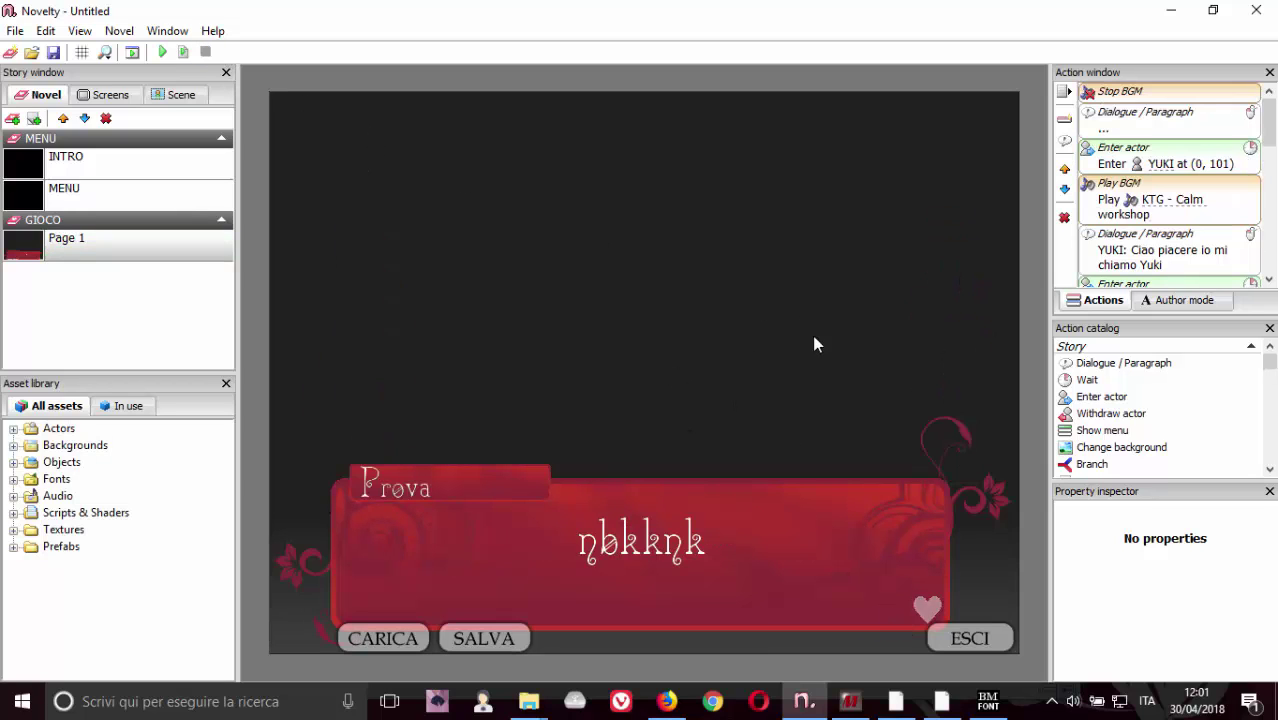
Minimize Novelty, look inside the BMFont folder of Nuova cartella for the installer, and return to the parent folder
{"action": "left_click", "coordinate": [1176, 10]}
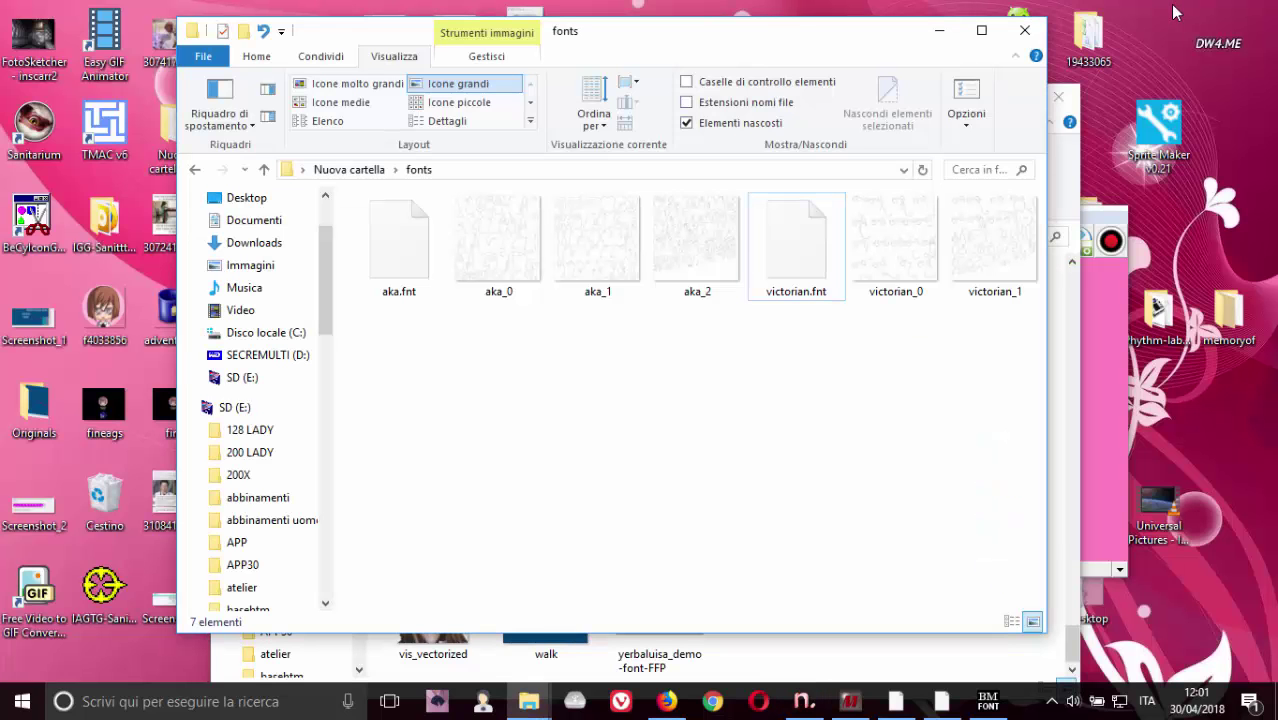
{"action": "left_click", "coordinate": [364, 175]}
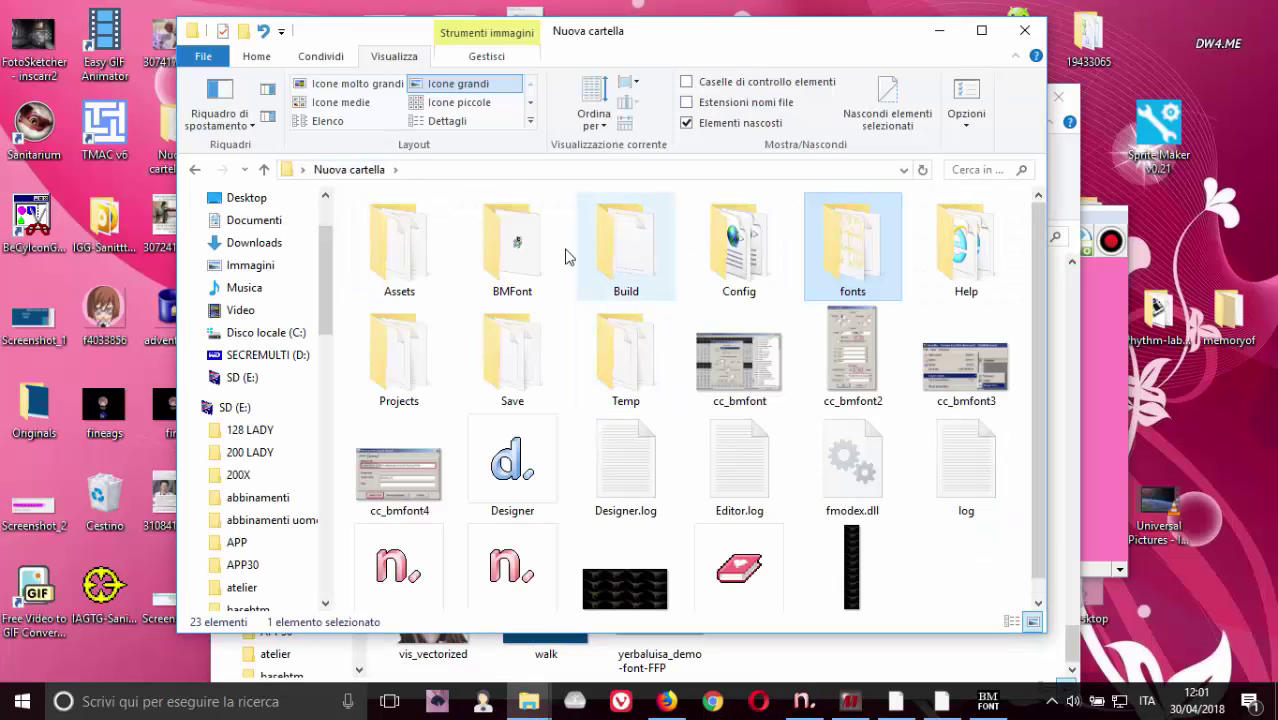
{"action": "double_click", "coordinate": [485, 252]}
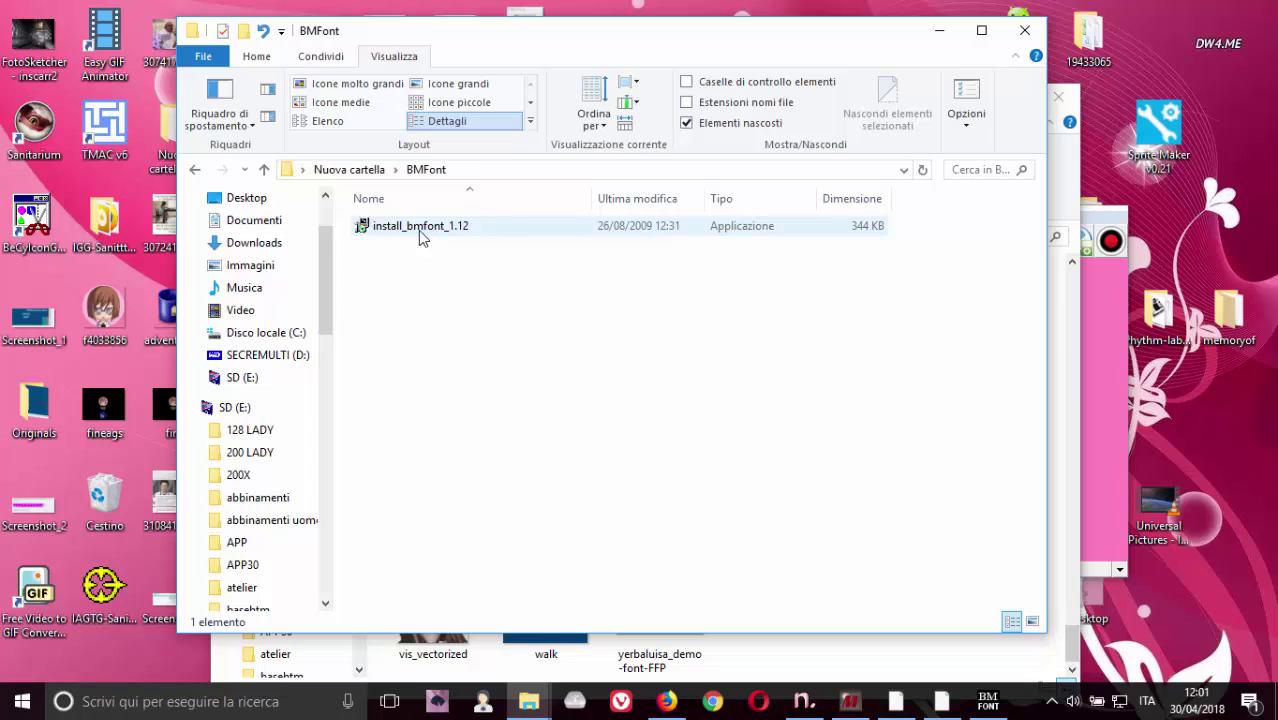
{"action": "left_click", "coordinate": [350, 170]}
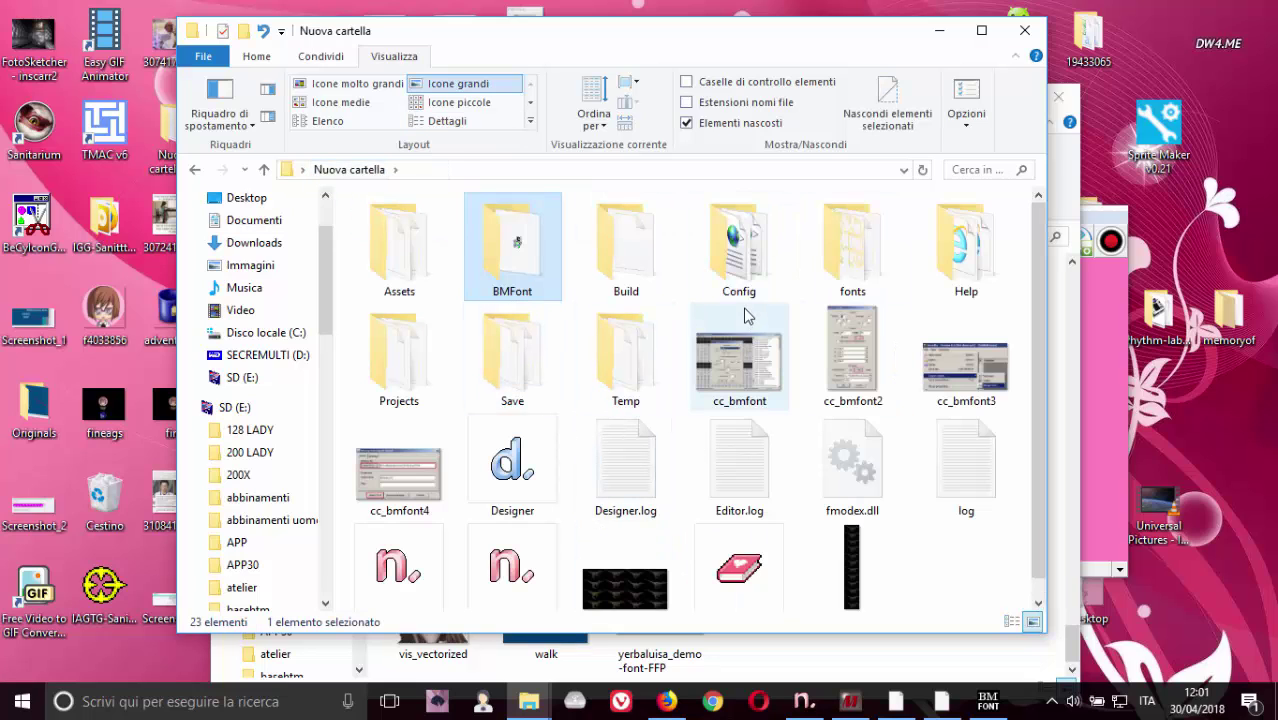
Switch to Bitmap font generator and review the face and pixel size in the font settings, closing the dialog again
{"action": "left_click", "coordinate": [988, 701]}
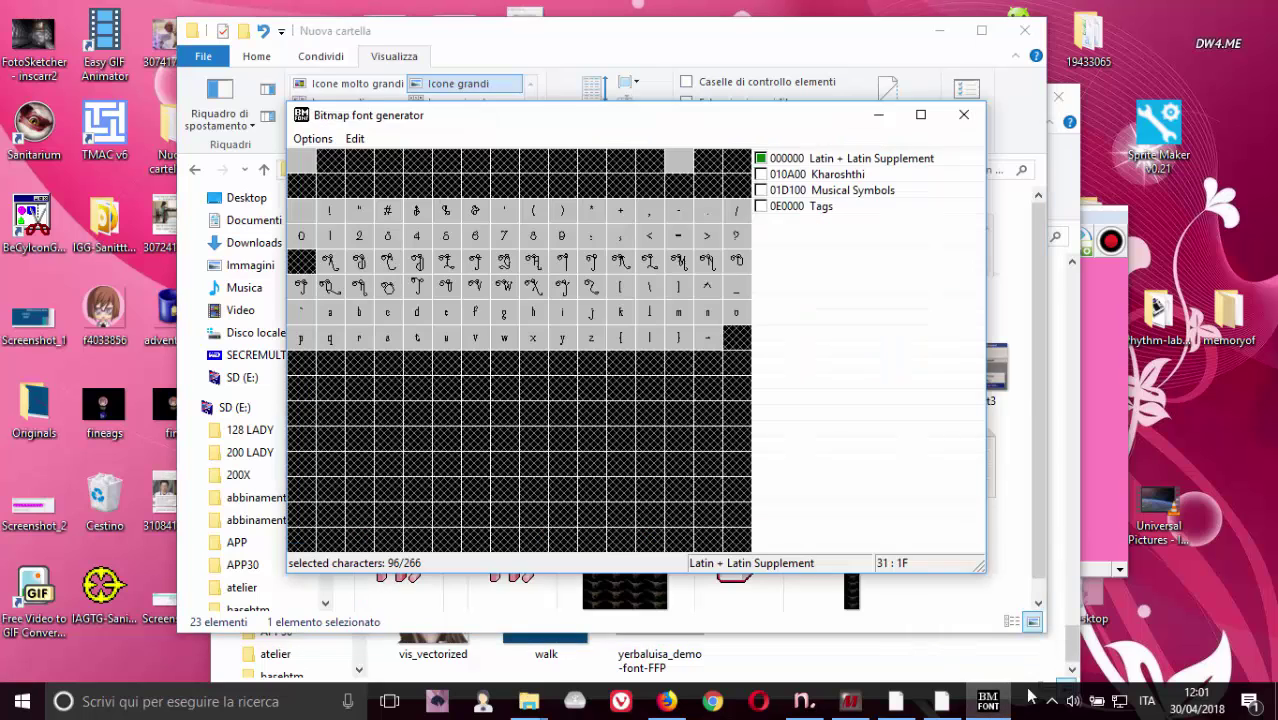
{"action": "left_click", "coordinate": [318, 138]}
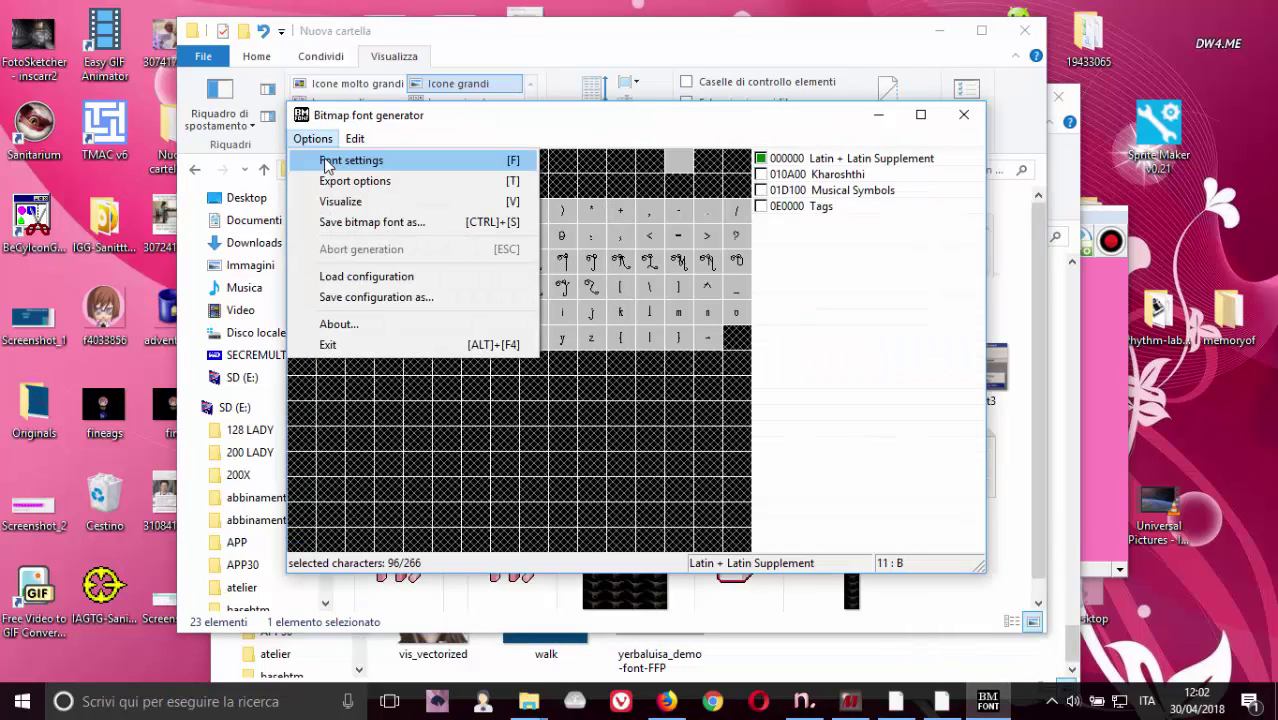
{"action": "left_click", "coordinate": [326, 162]}
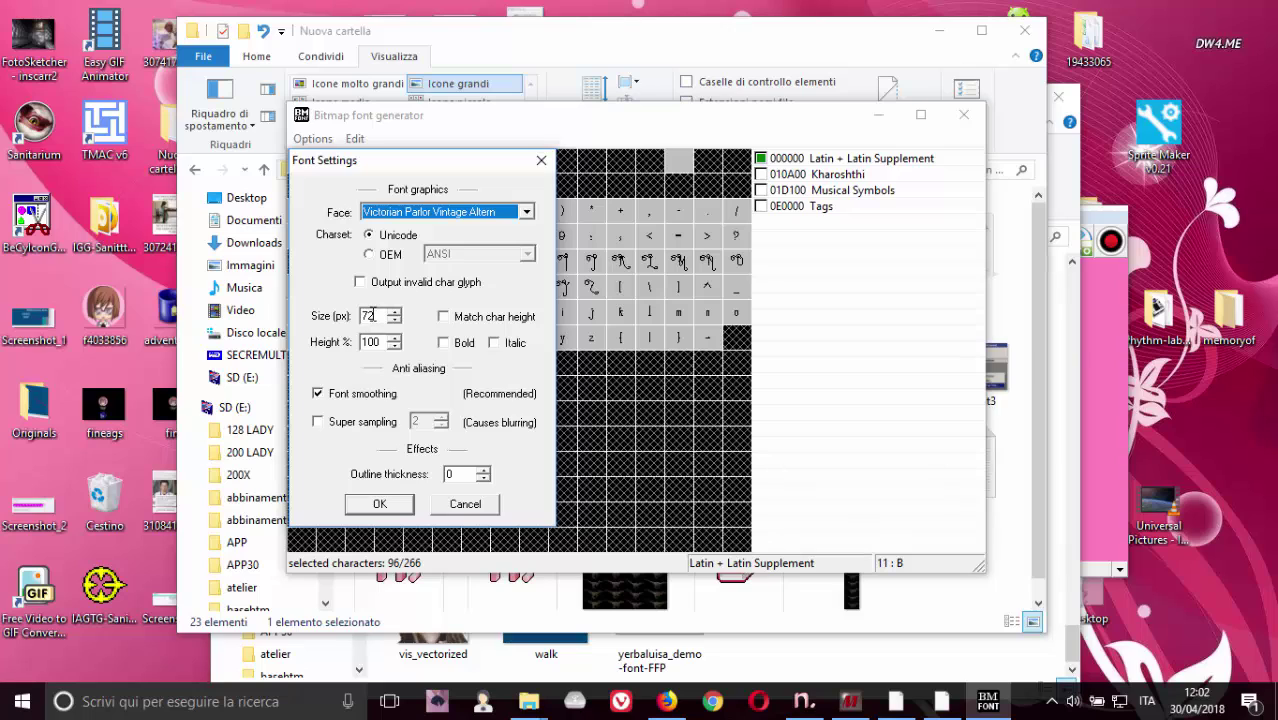
{"action": "left_click", "coordinate": [541, 161]}
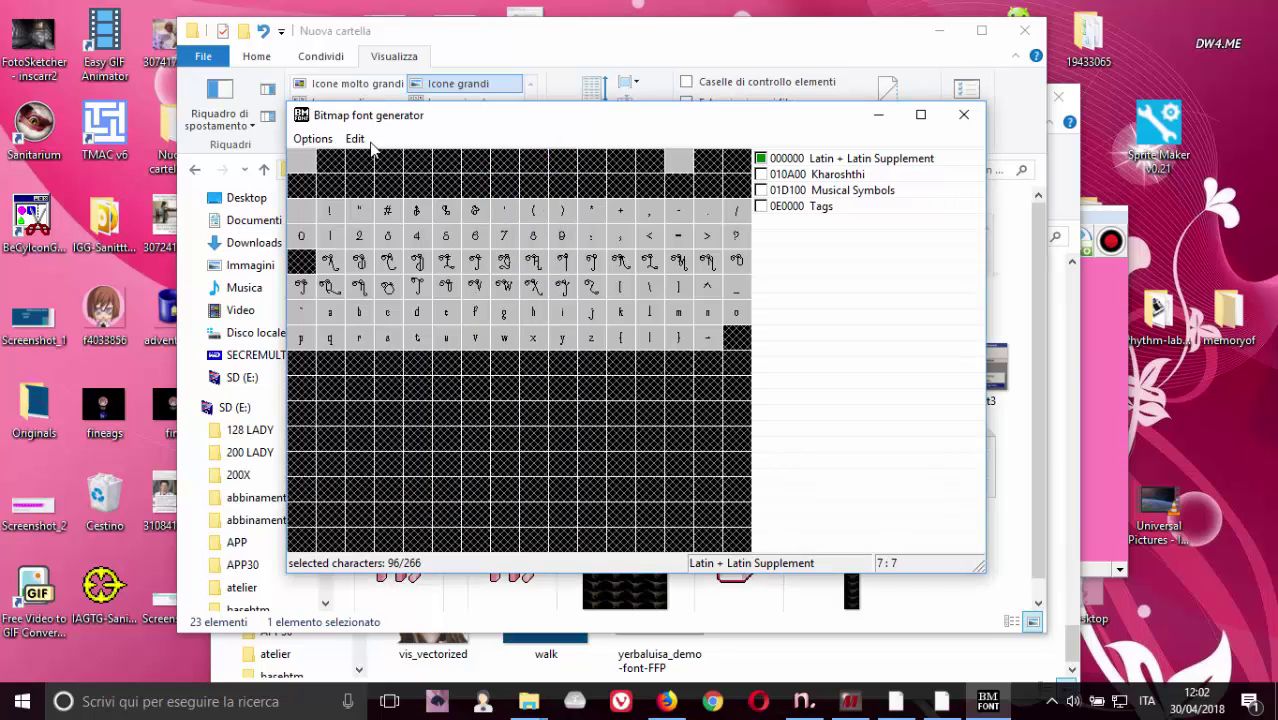
{"action": "left_click", "coordinate": [313, 138]}
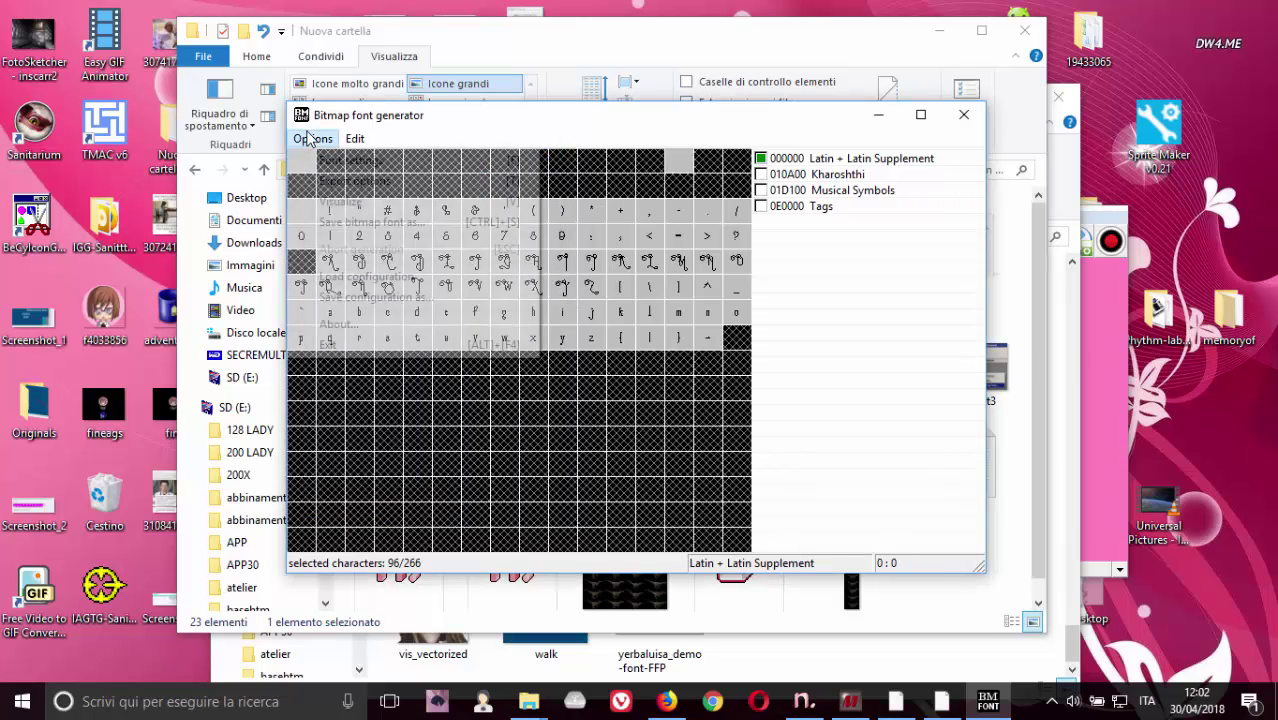
{"action": "left_click", "coordinate": [330, 162]}
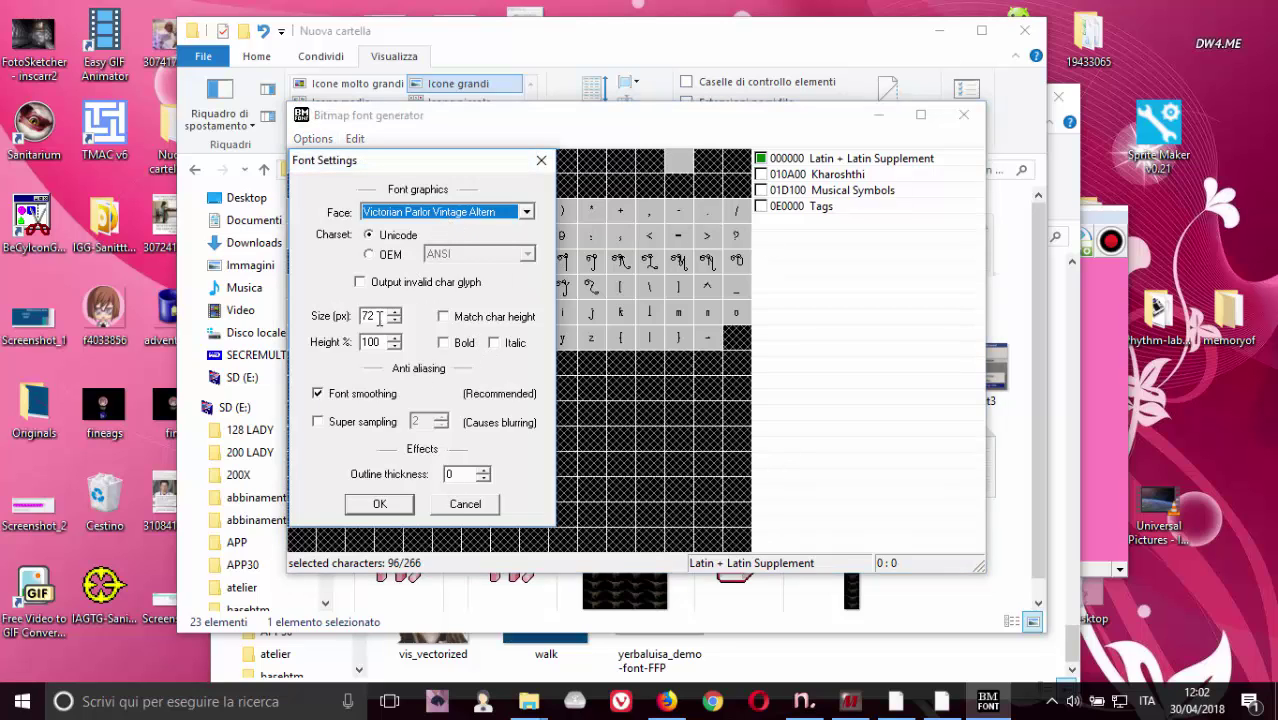
{"action": "left_click", "coordinate": [402, 508]}
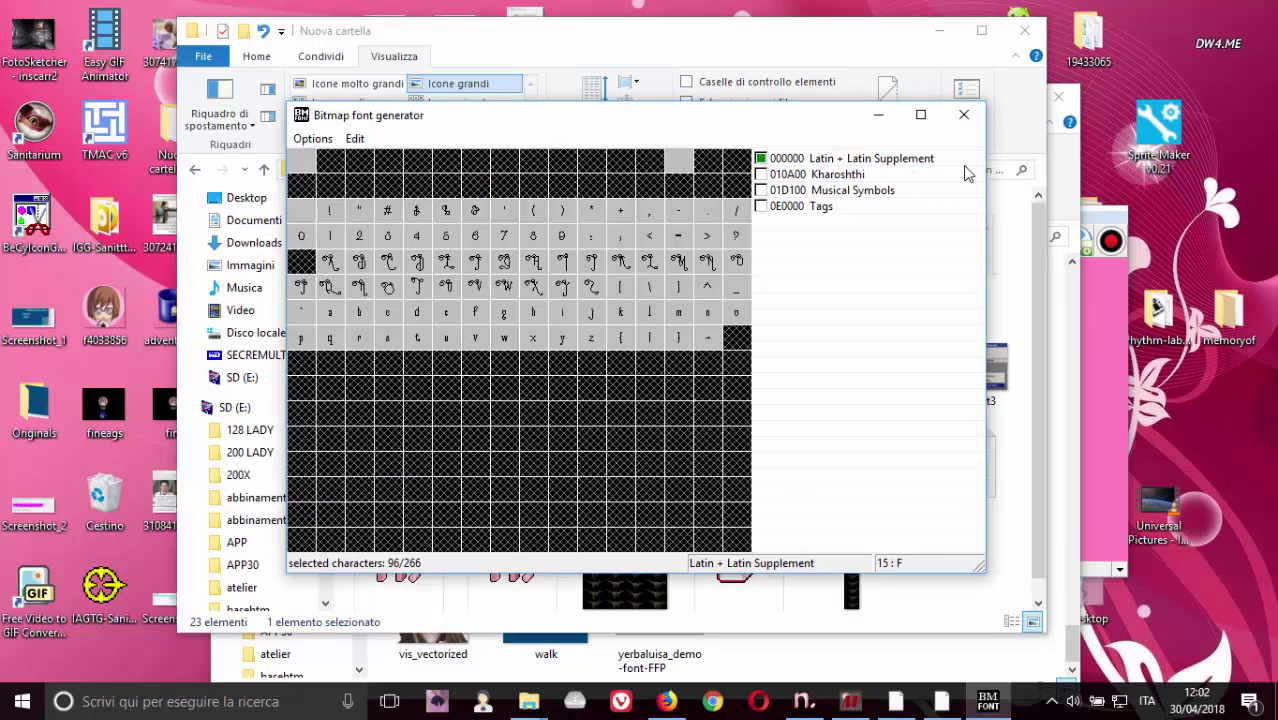
Review the export options without changing them, and view the generated glyph texture in the Visualize preview before closing it
{"action": "left_click", "coordinate": [313, 139]}
{"action": "left_click", "coordinate": [345, 177]}
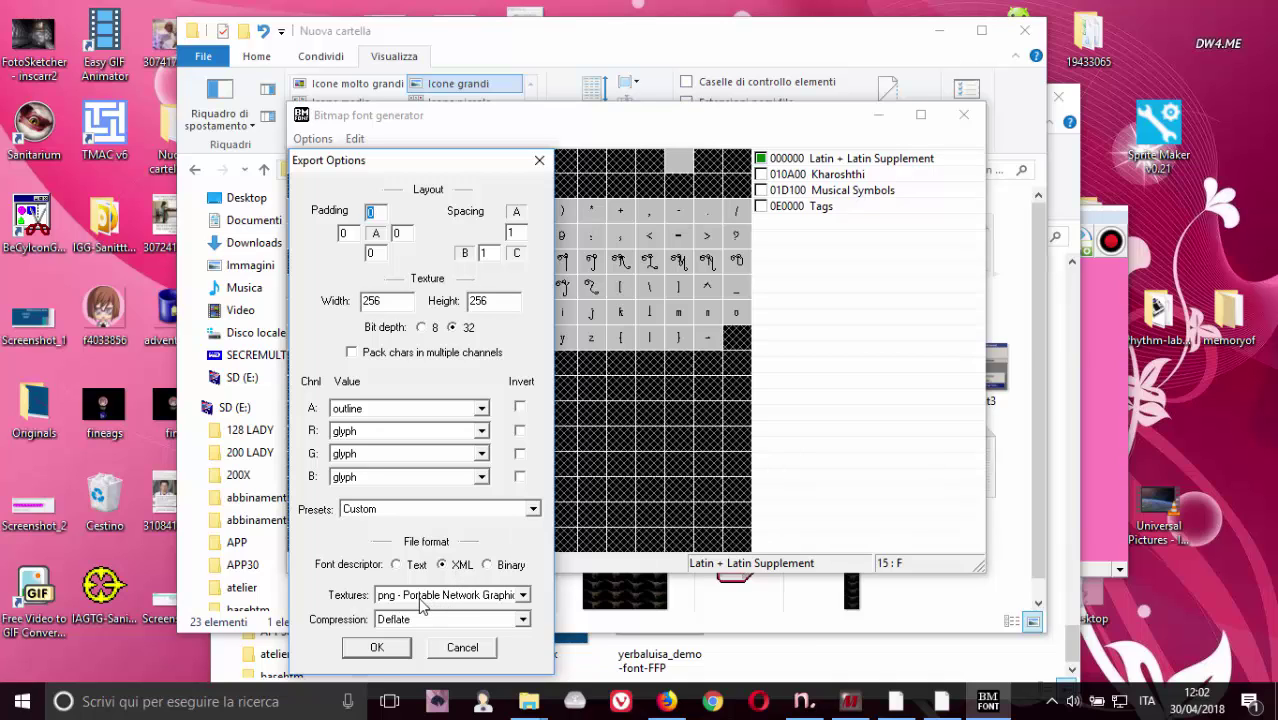
{"action": "left_click", "coordinate": [539, 163]}
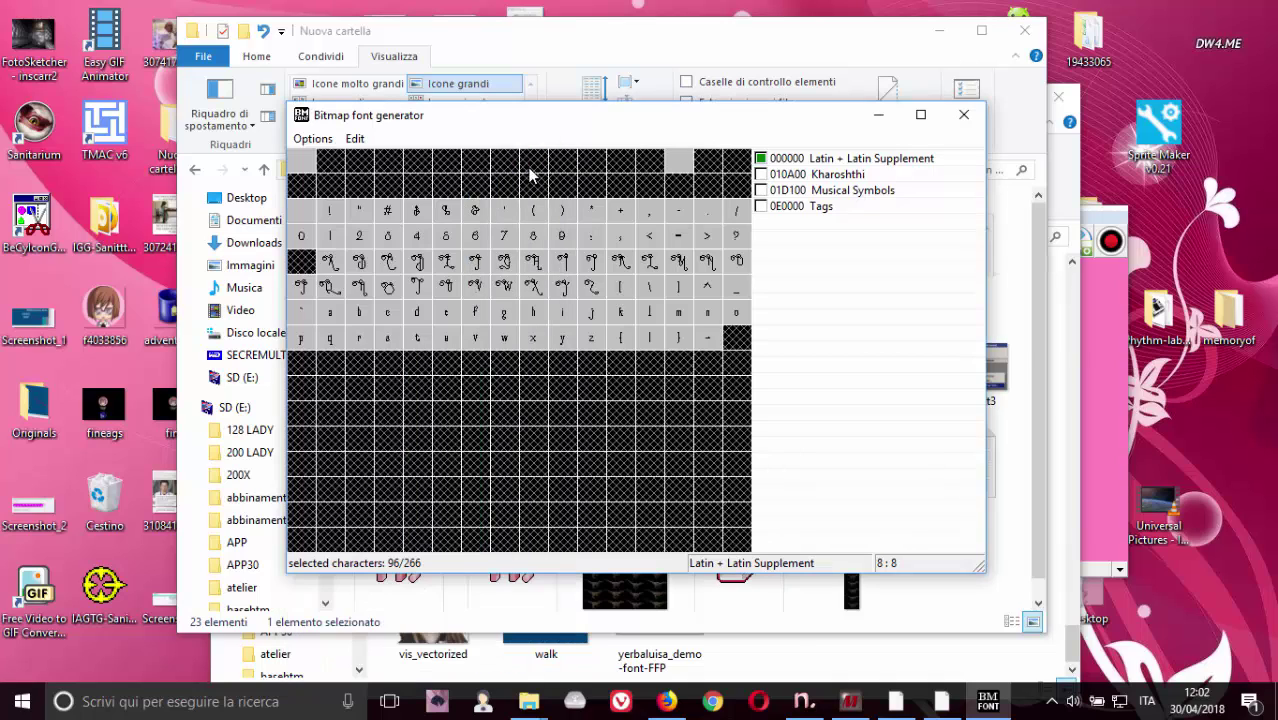
{"action": "left_click", "coordinate": [313, 140]}
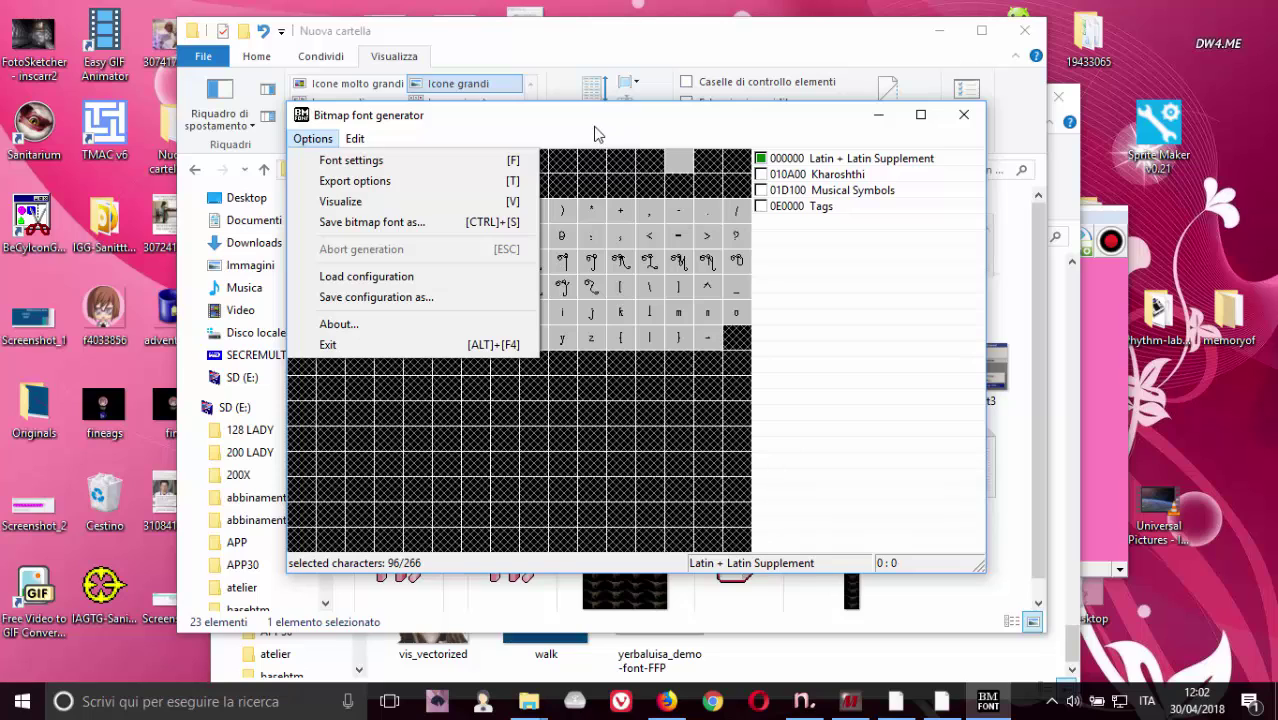
{"action": "left_click", "coordinate": [399, 205]}
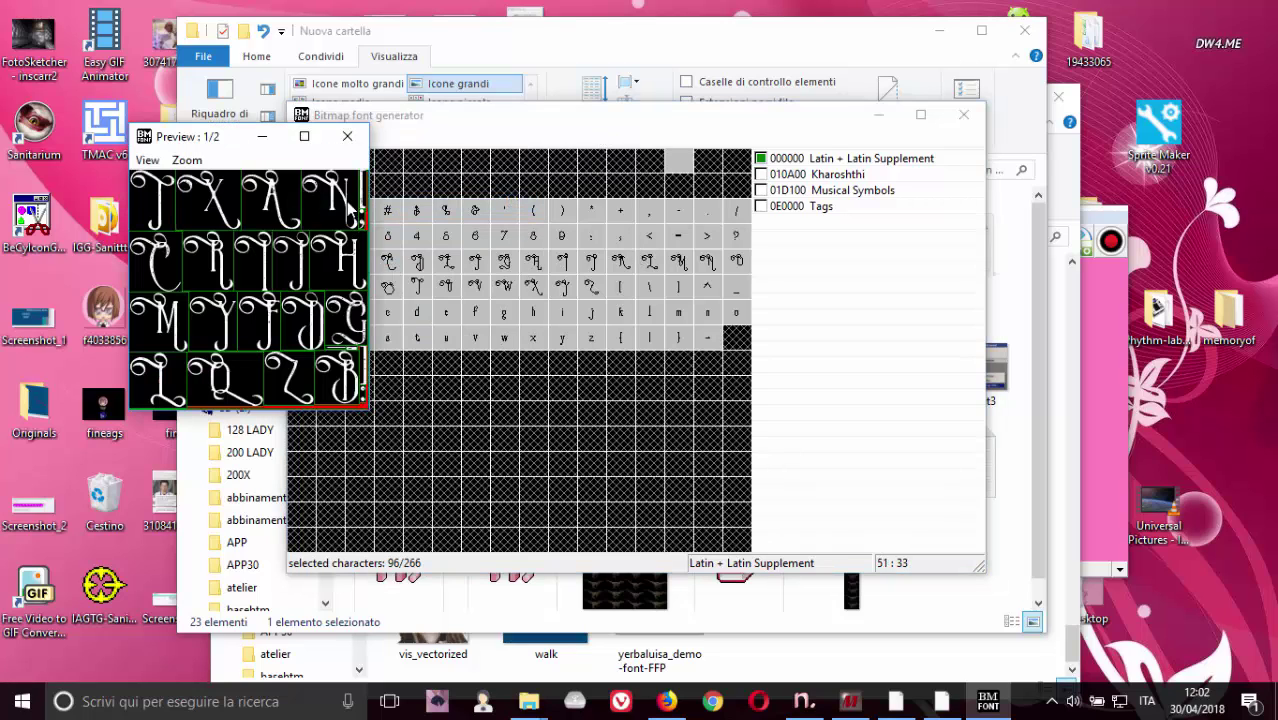
{"action": "left_click", "coordinate": [347, 139]}
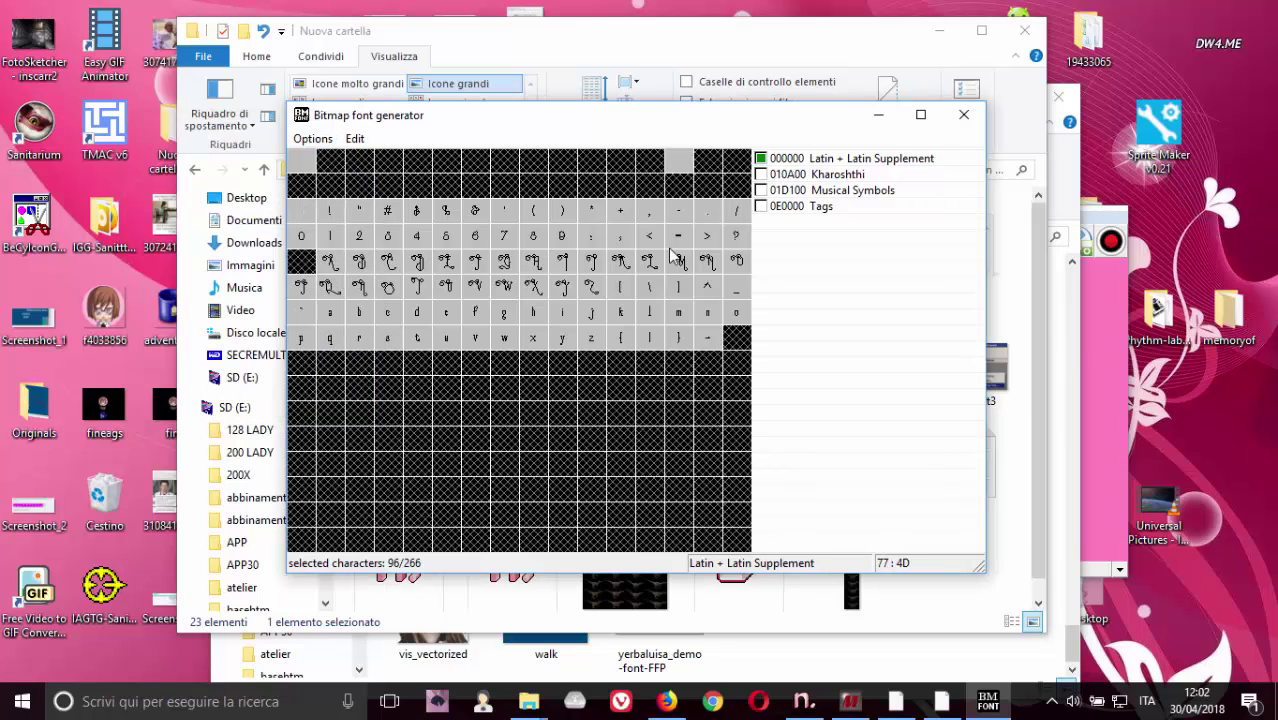
Switch to Novelty, open the bitmap font import wizard, look over the font files available to load, and close it without importing
{"action": "left_click", "coordinate": [808, 704]}
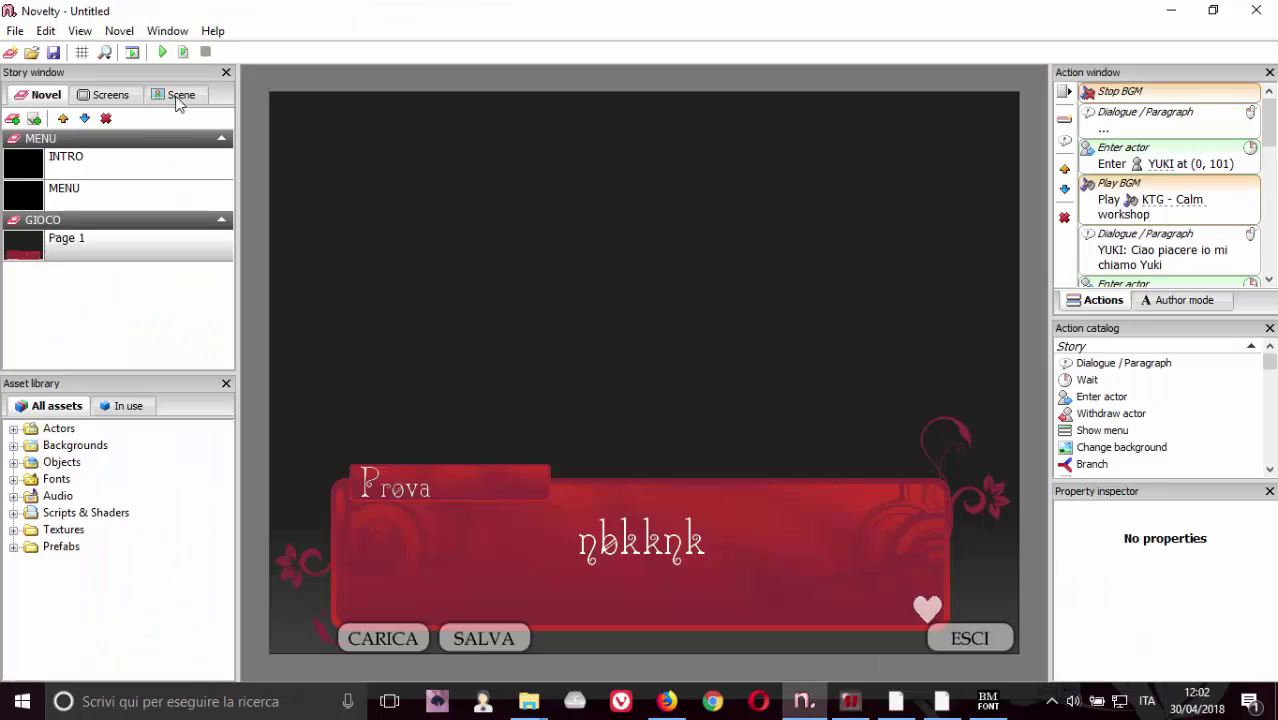
{"action": "left_click", "coordinate": [16, 31]}
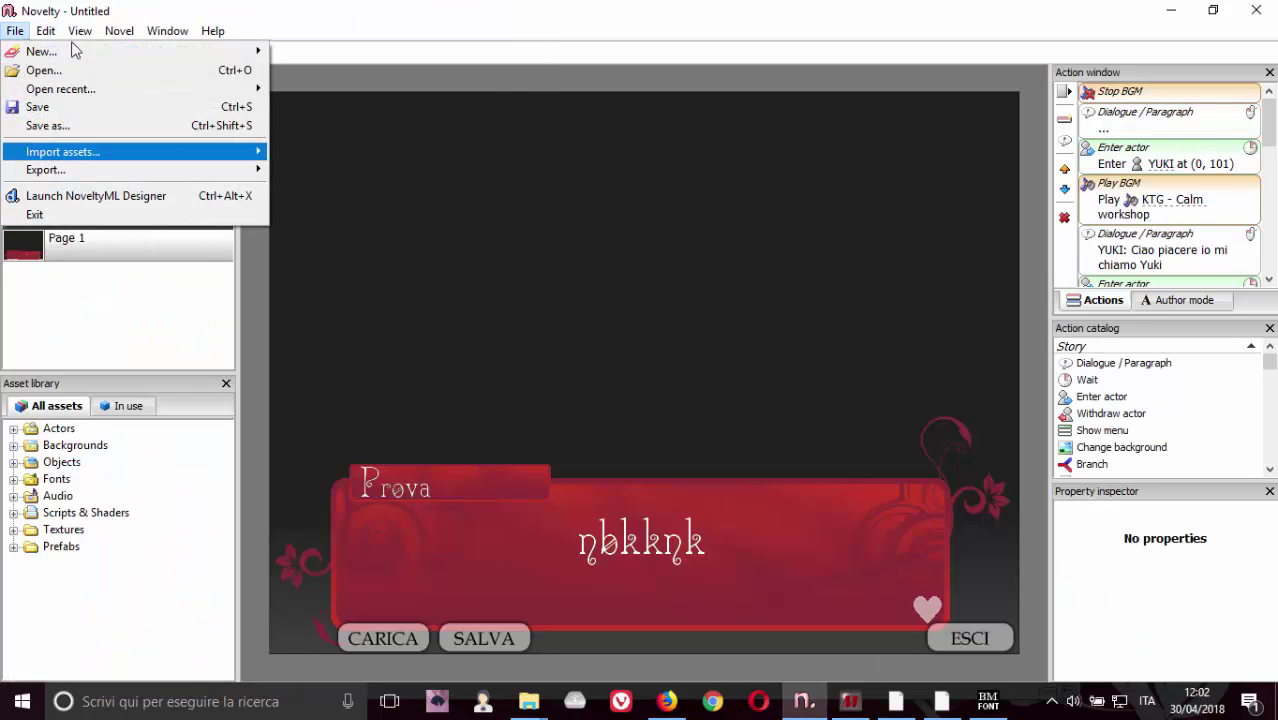
{"action": "mouse_move", "coordinate": [162, 155]}
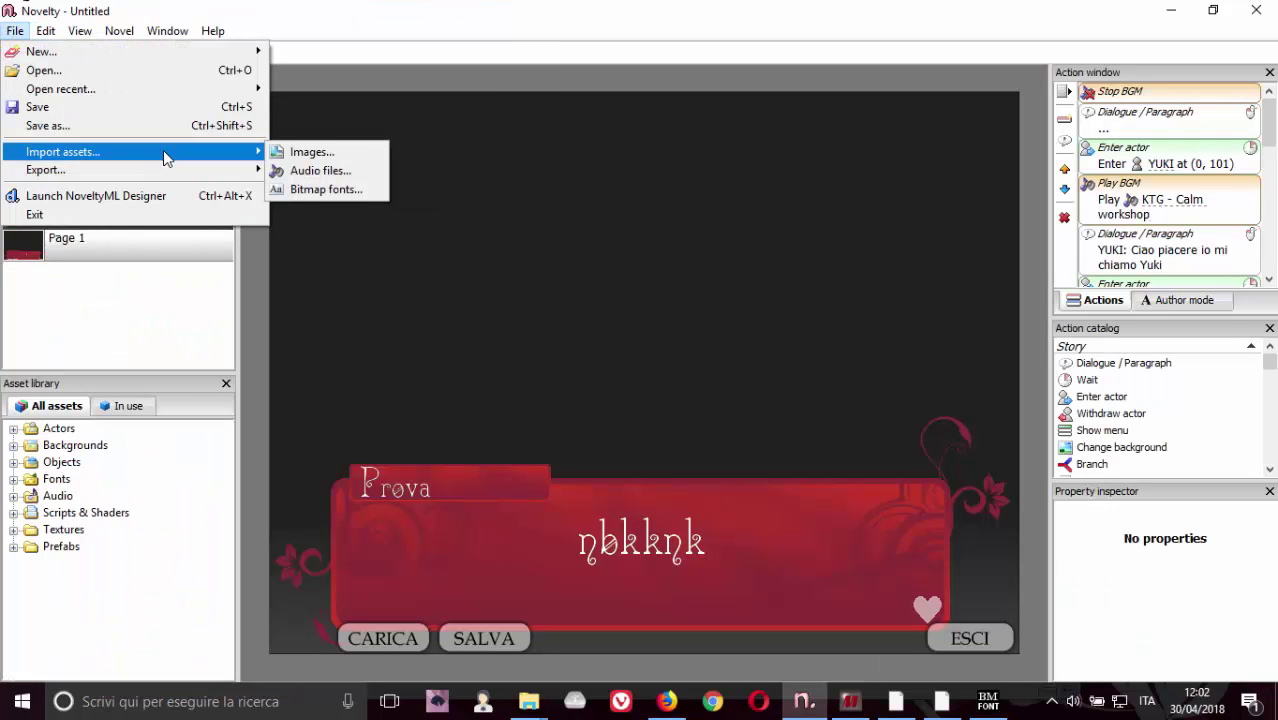
{"action": "left_click", "coordinate": [335, 189]}
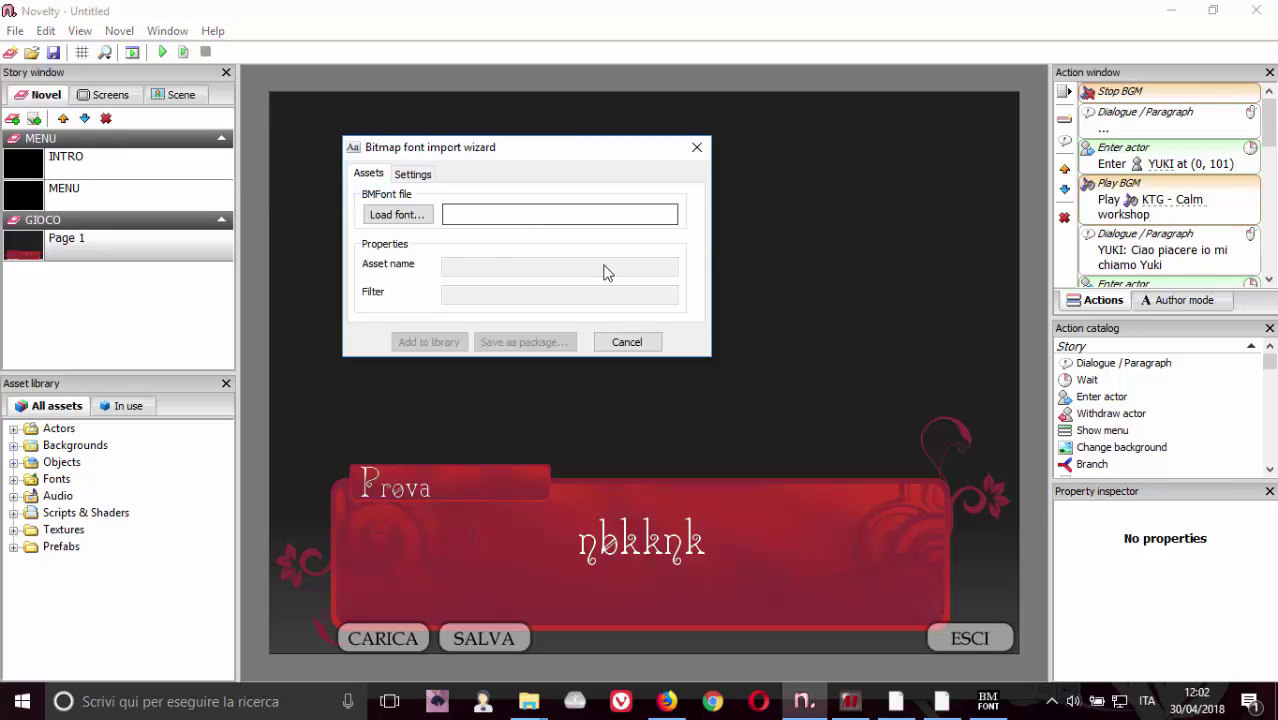
{"action": "left_click", "coordinate": [394, 216]}
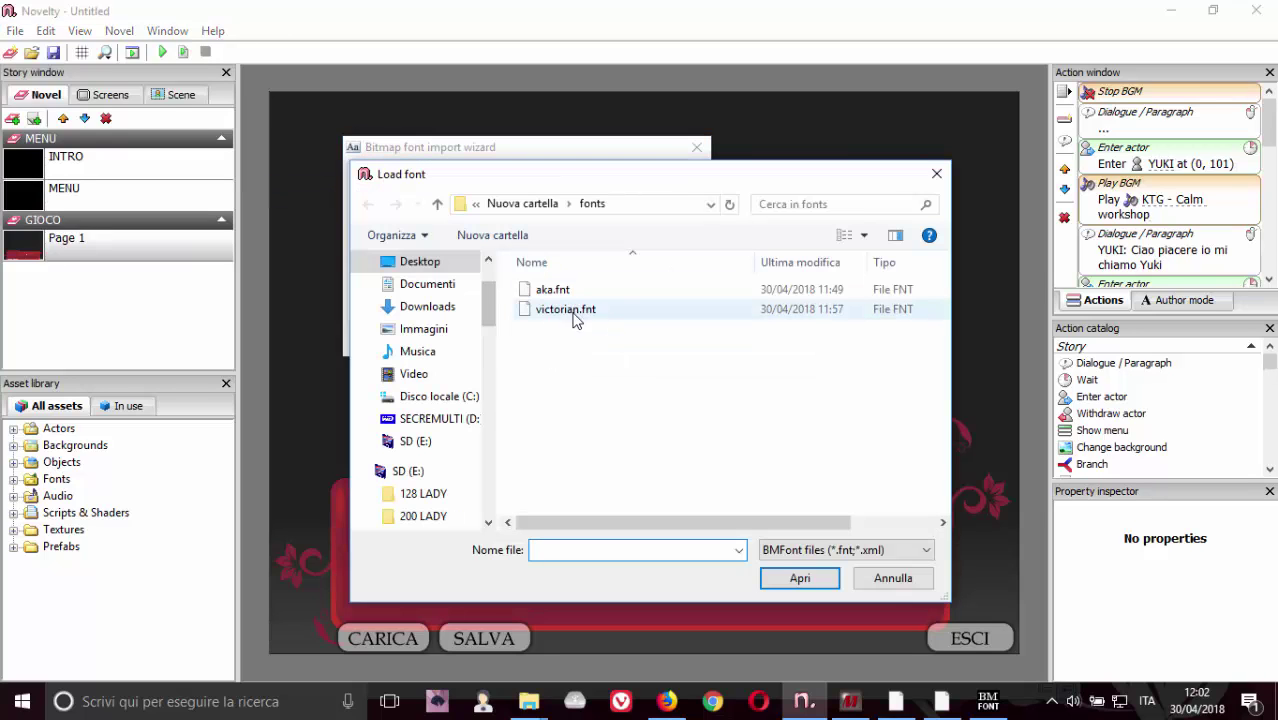
{"action": "left_click", "coordinate": [936, 174]}
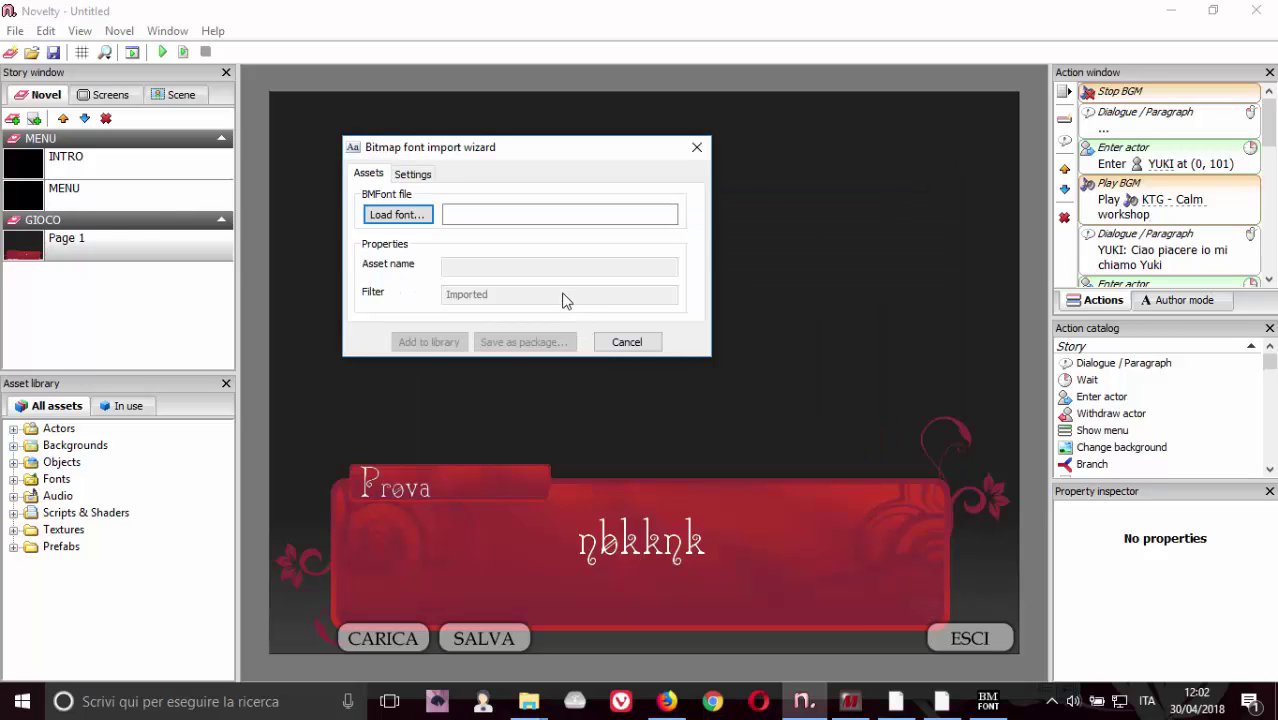
{"action": "left_click", "coordinate": [697, 148]}
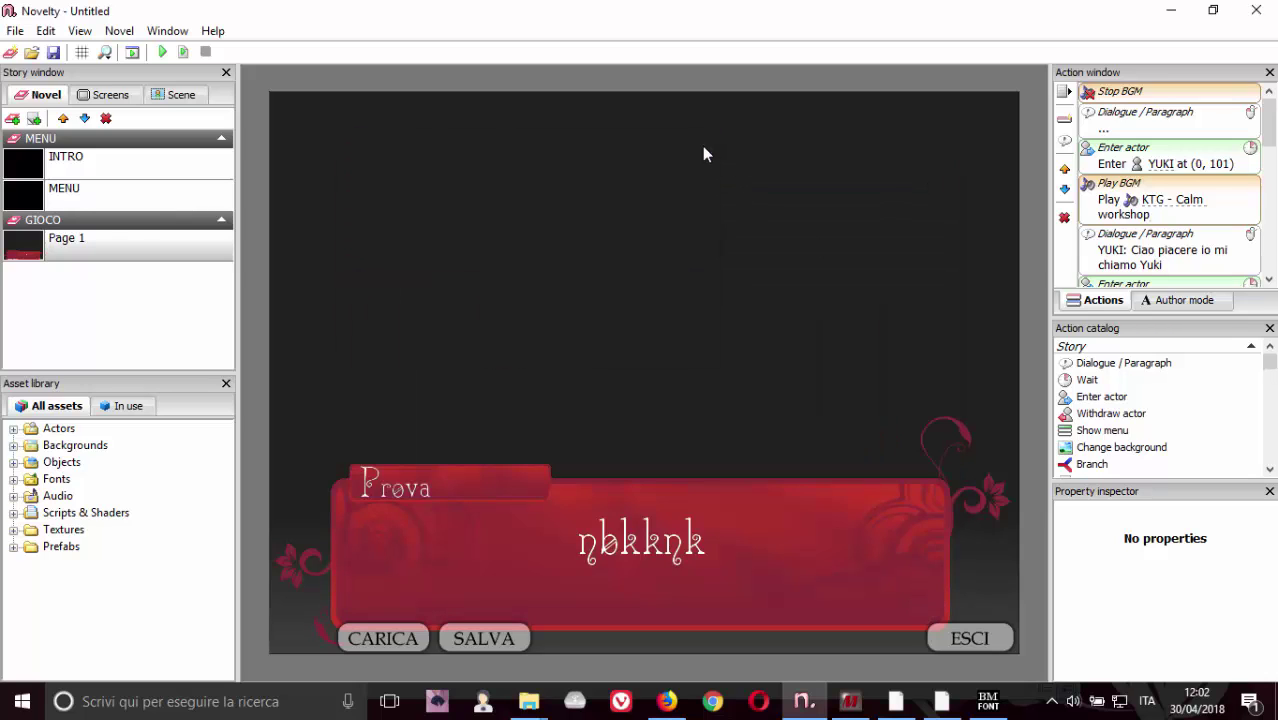
Select the dialogue text and look through the imported fonts available in its Font property, leaving the choice unchanged
{"action": "left_click", "coordinate": [639, 554]}
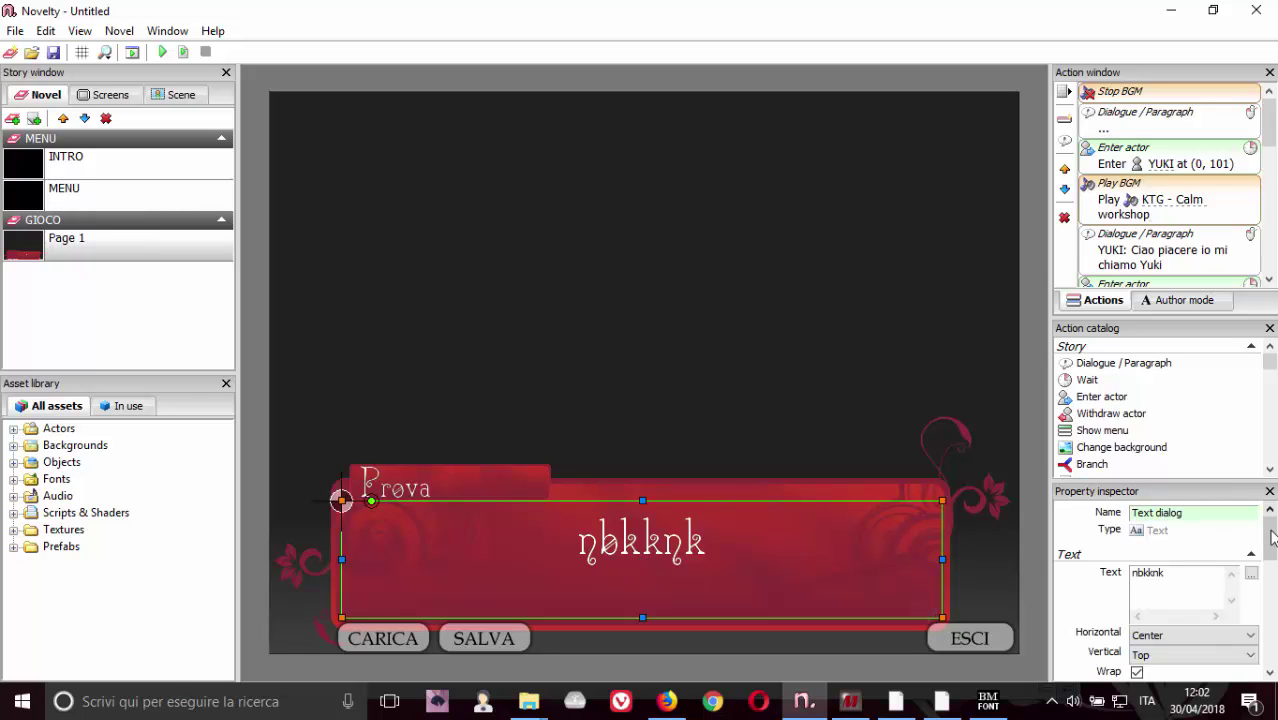
{"action": "scroll", "coordinate": [1158, 590], "scroll_direction": "down", "scroll_amount": 5}
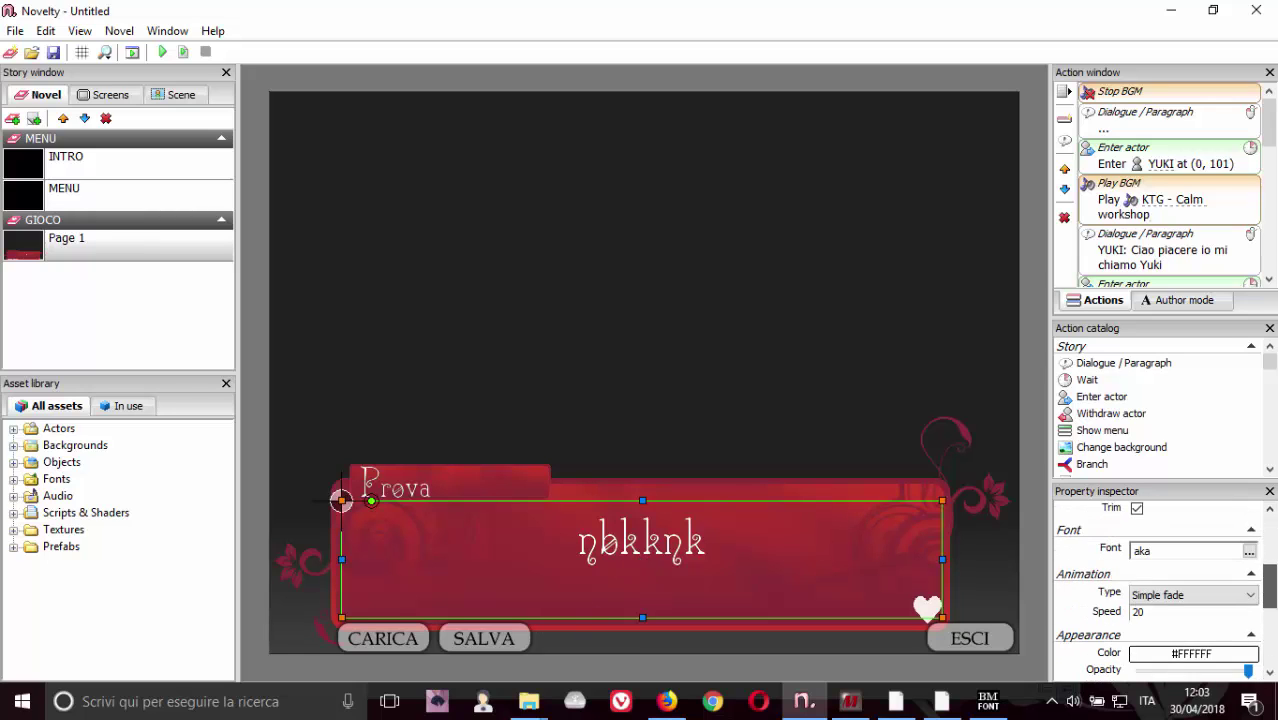
{"action": "left_click", "coordinate": [1249, 551]}
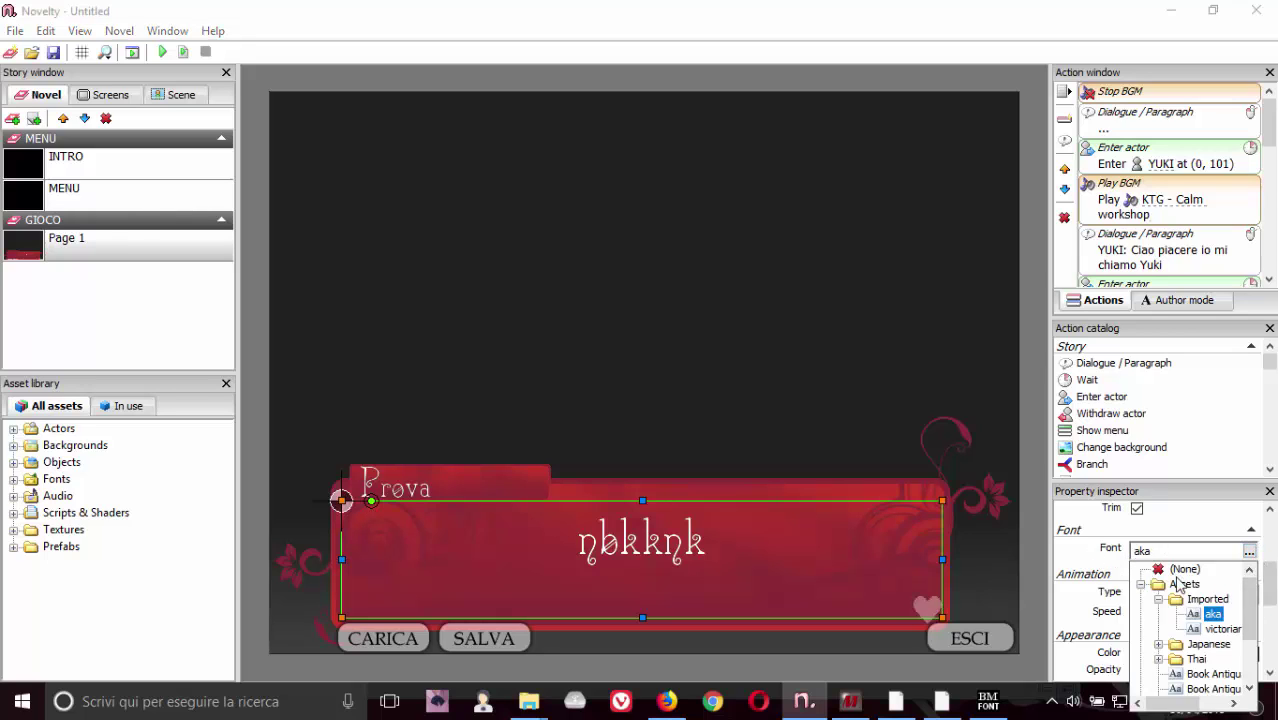
{"action": "left_click", "coordinate": [1208, 600]}
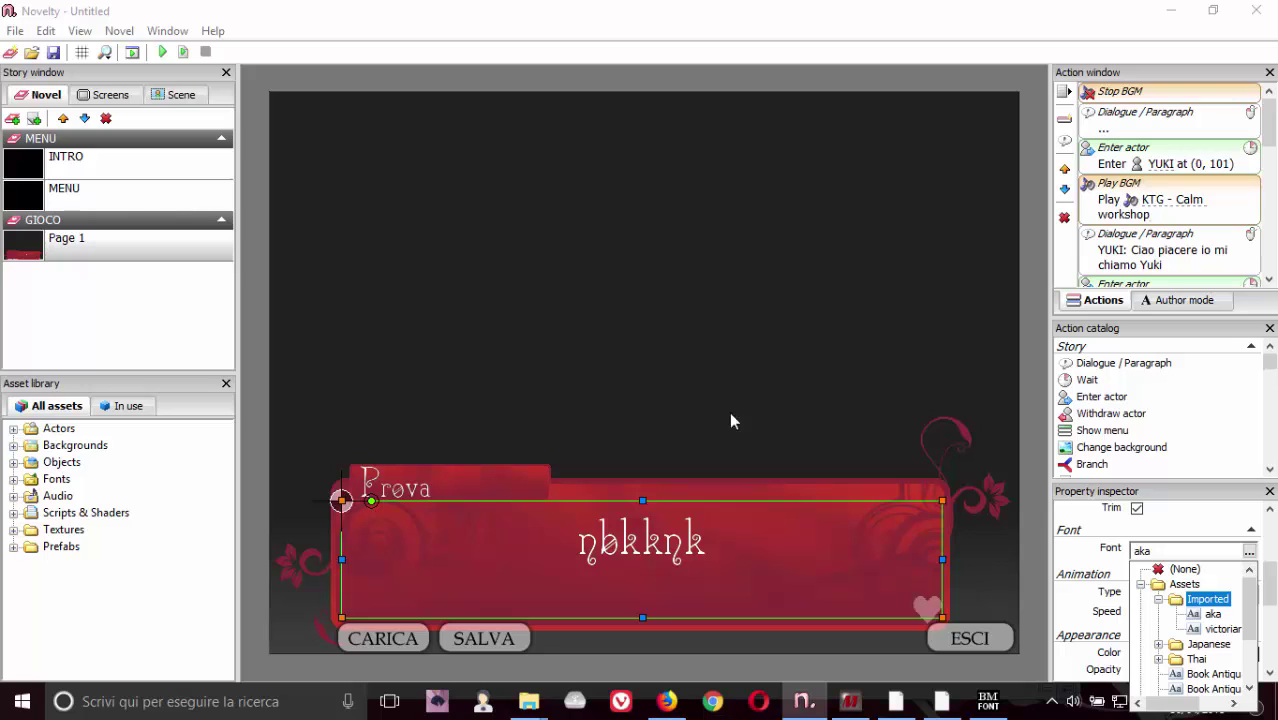
{"action": "left_click", "coordinate": [481, 358]}
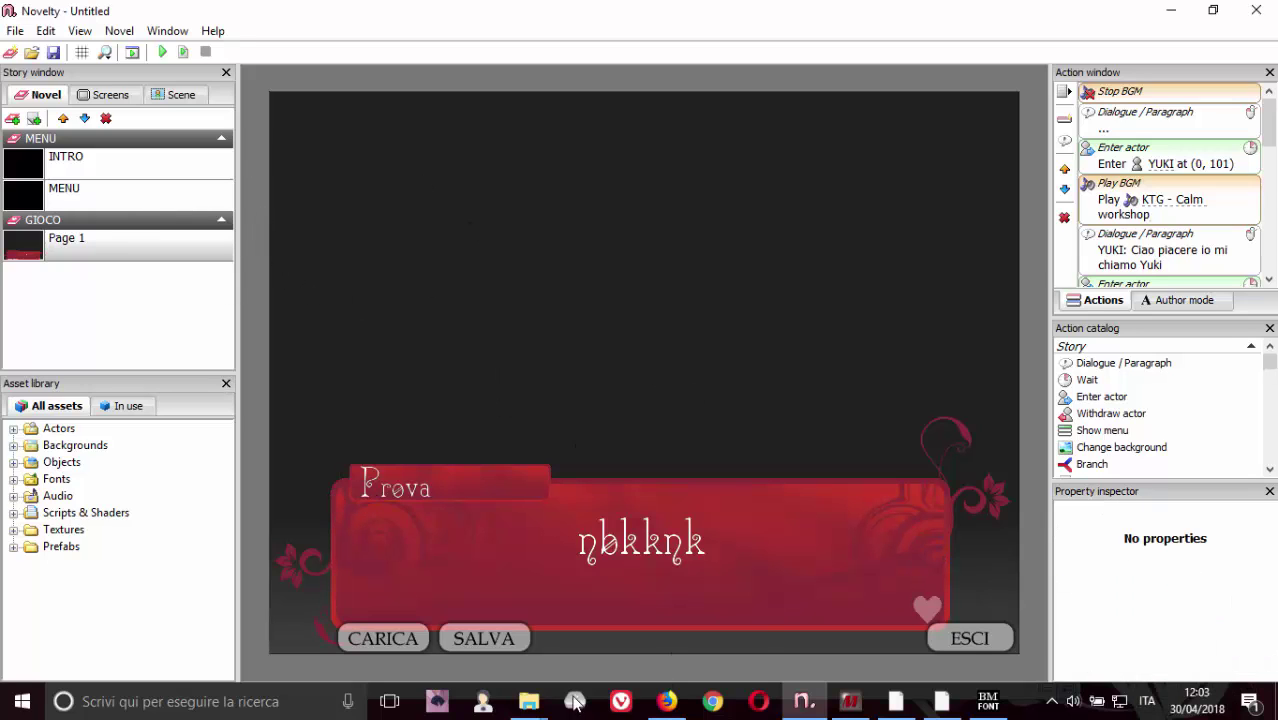
Switch to the Nuova cartella window in File Explorer and open the textures folder inside Assets
{"action": "mouse_move", "coordinate": [528, 701]}
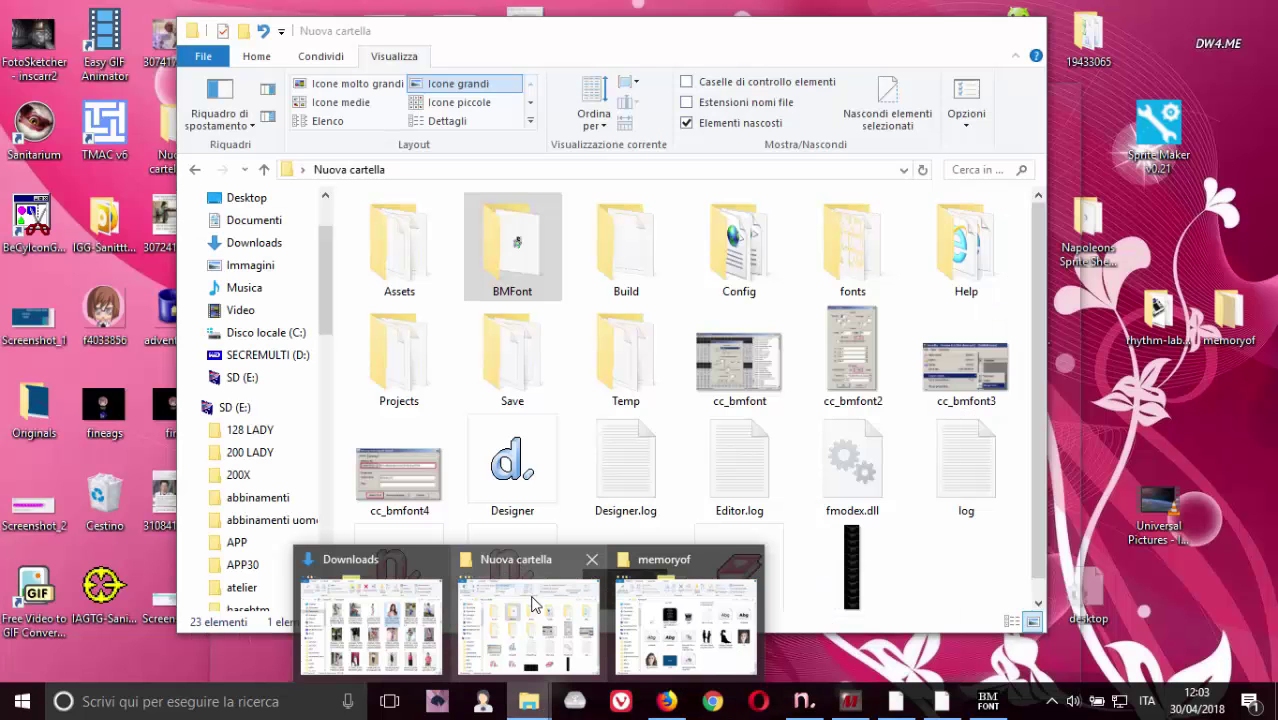
{"action": "left_click", "coordinate": [533, 604]}
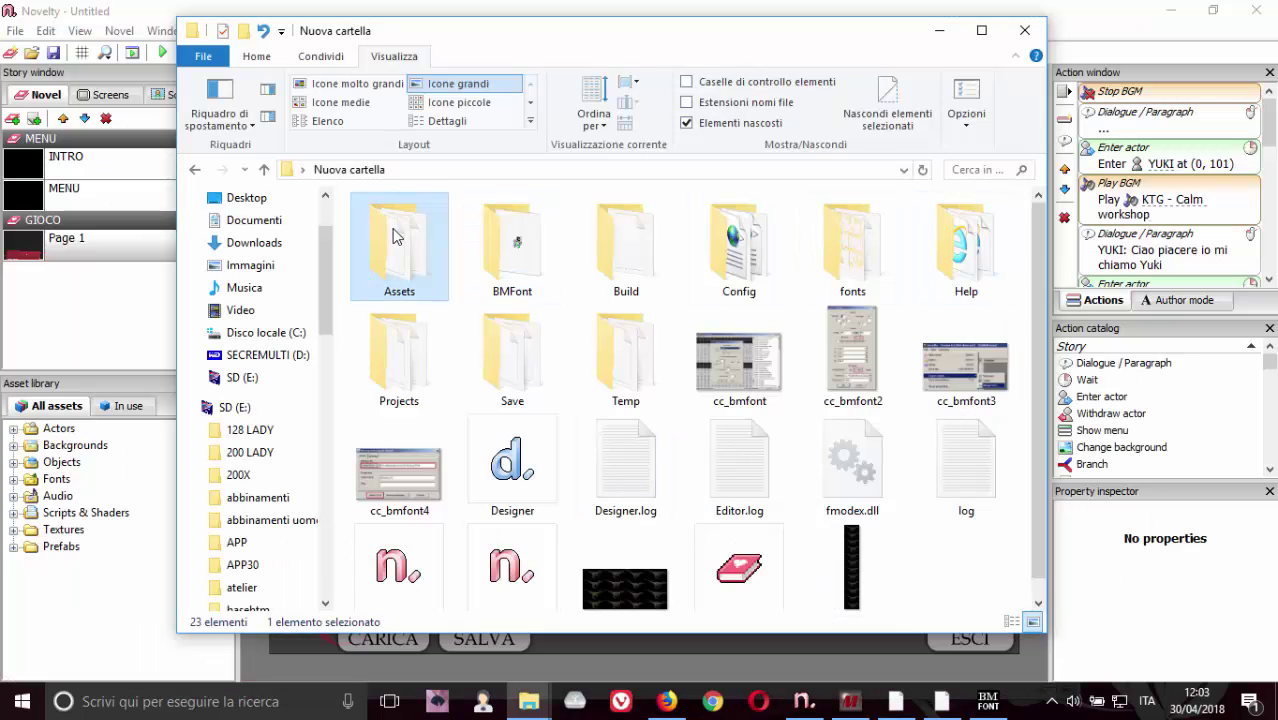
{"action": "double_click", "coordinate": [390, 258]}
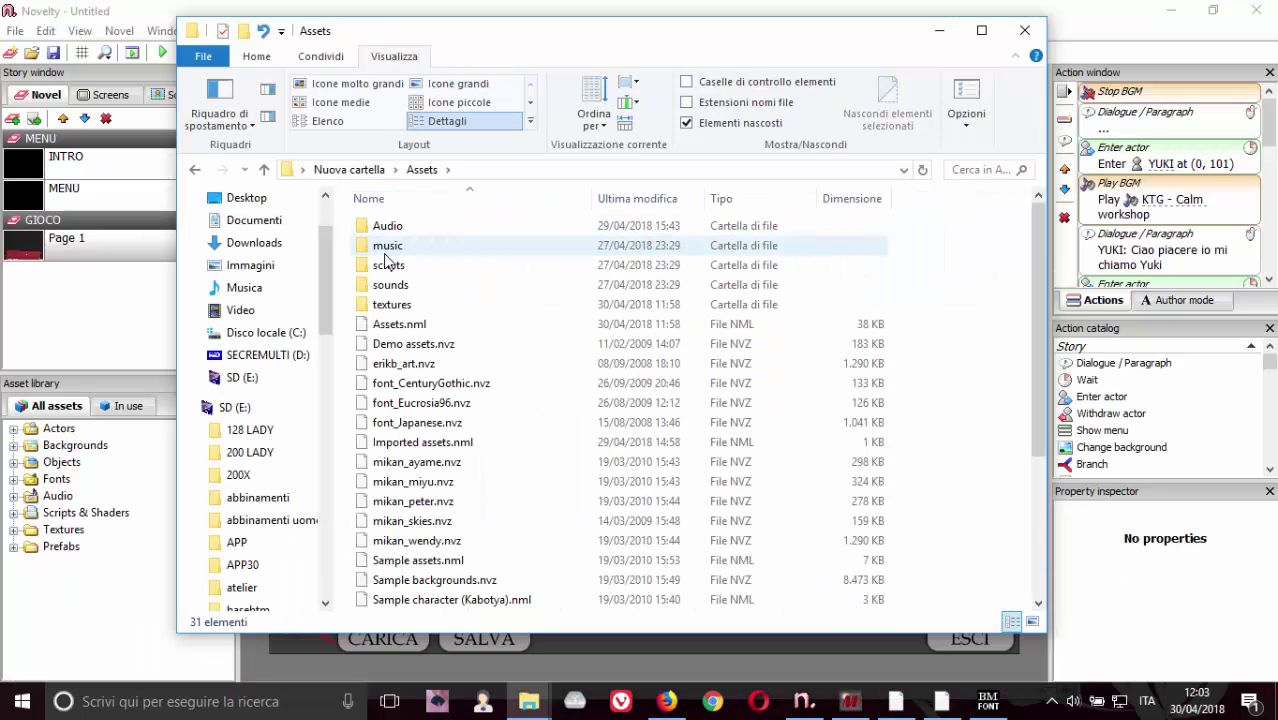
{"action": "double_click", "coordinate": [483, 305]}
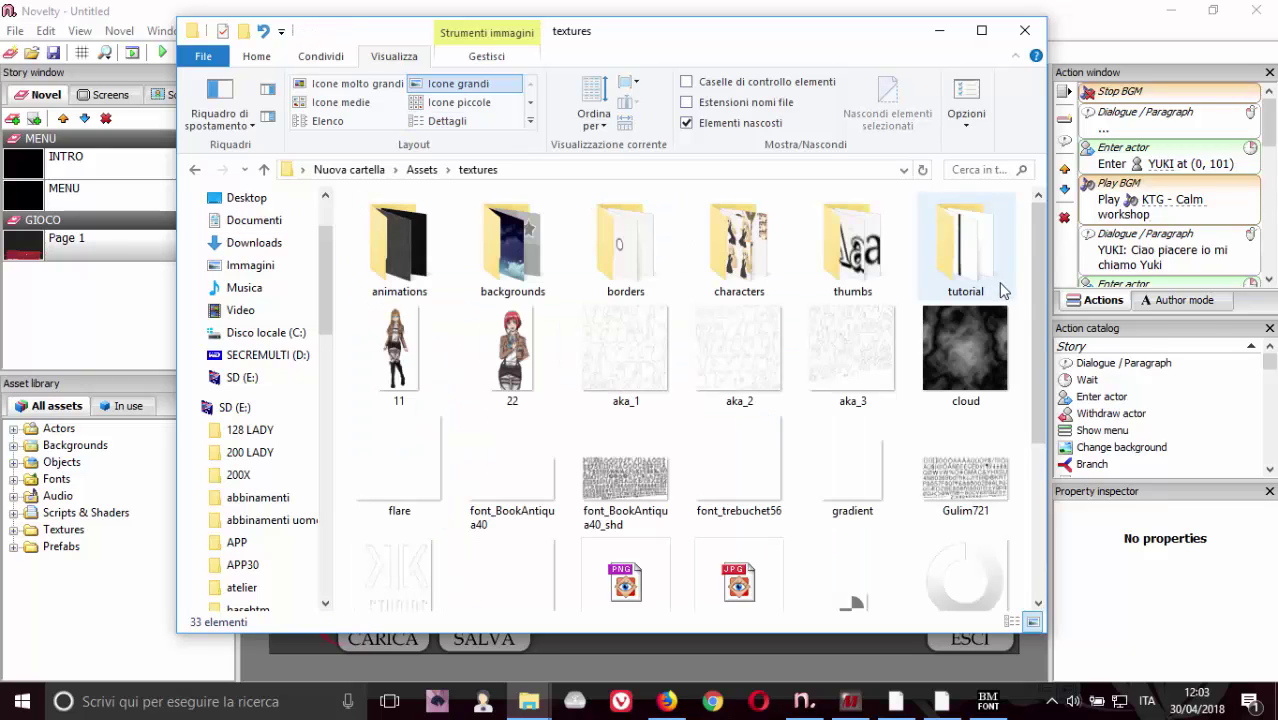
View the font texture images aka_1, aka_2 and aka_3 one after another, closing the image viewer each time
{"action": "left_click", "coordinate": [625, 365]}
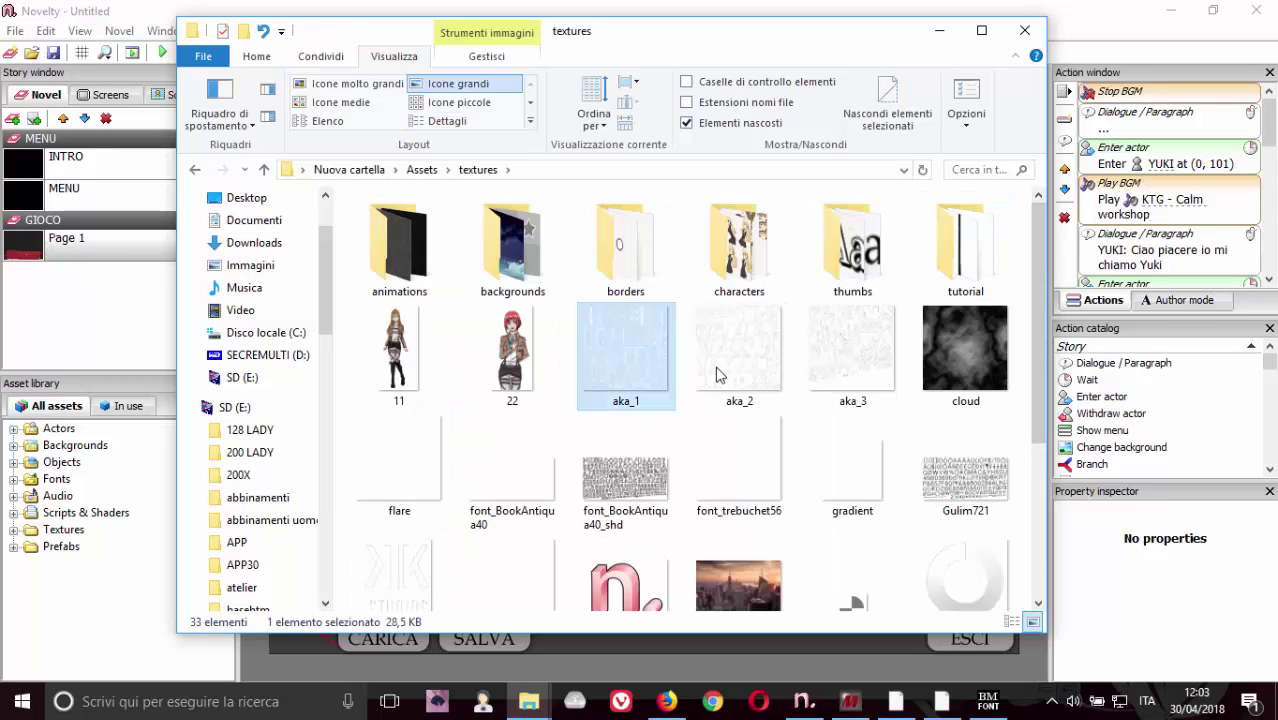
{"action": "double_click", "coordinate": [623, 366]}
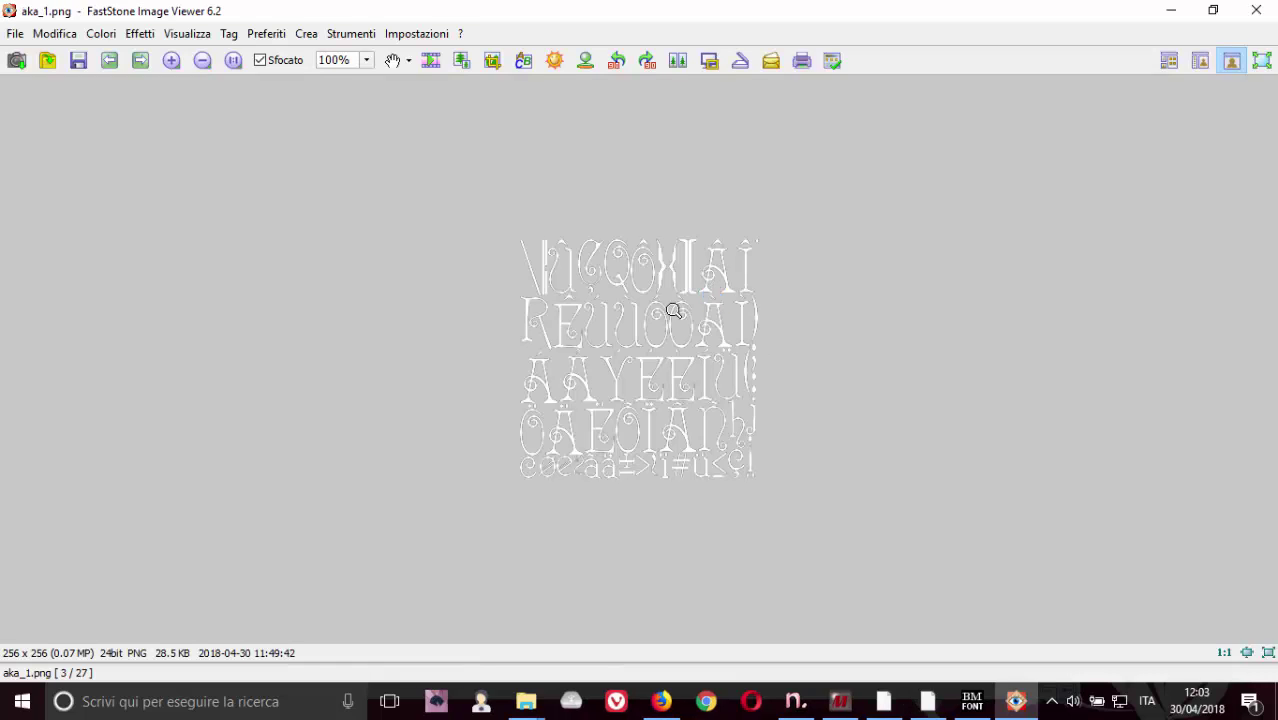
{"action": "left_click", "coordinate": [1255, 12]}
{"action": "left_click", "coordinate": [723, 355]}
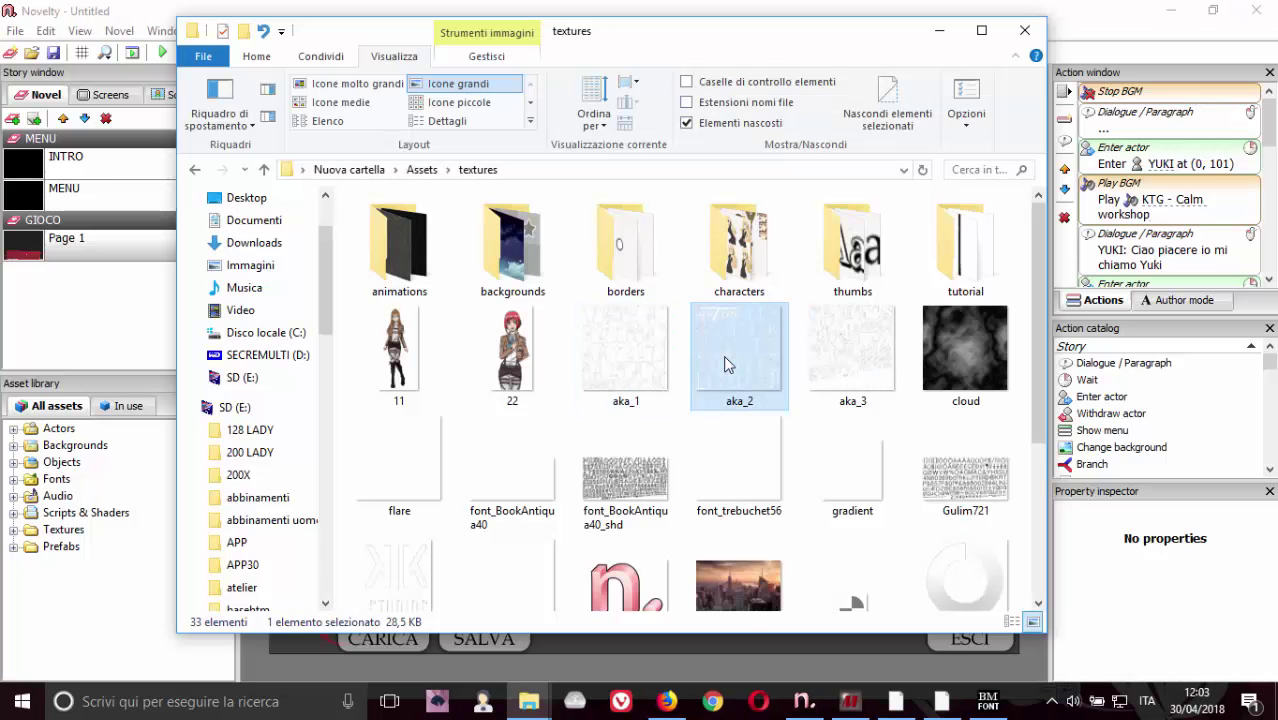
{"action": "double_click", "coordinate": [723, 355]}
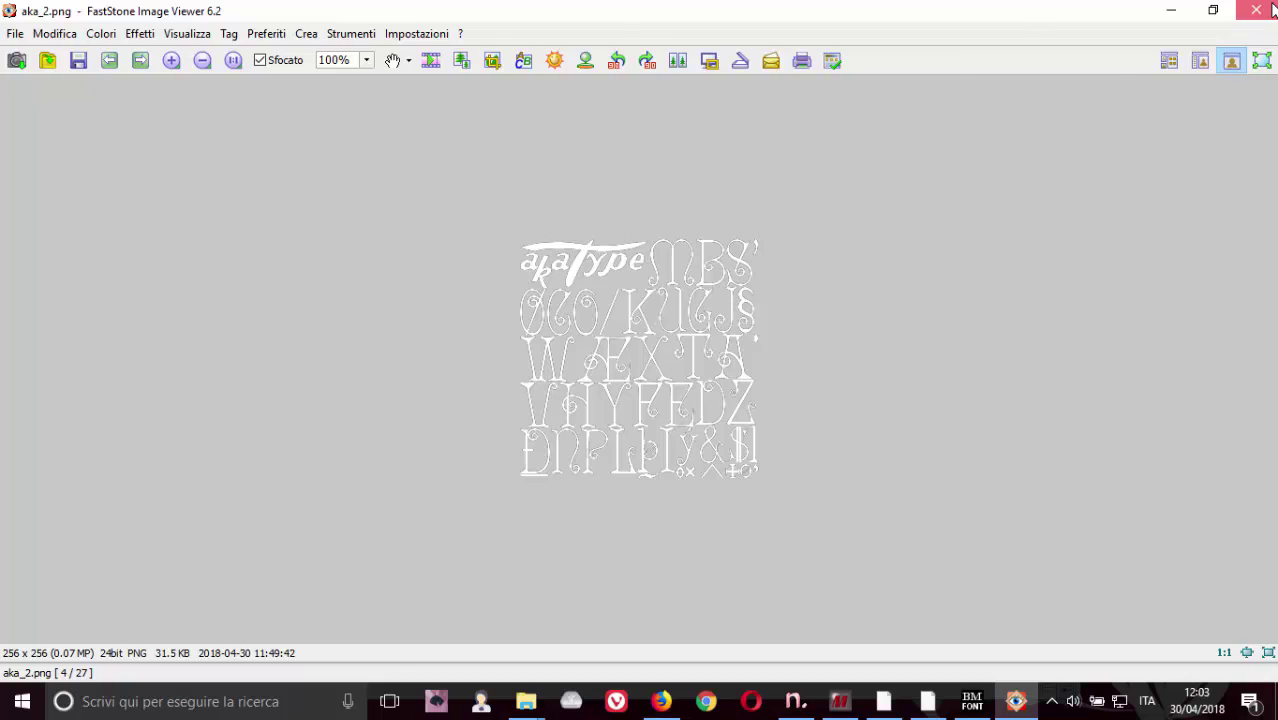
{"action": "left_click", "coordinate": [1255, 12]}
{"action": "left_click", "coordinate": [893, 340]}
{"action": "double_click", "coordinate": [885, 335]}
{"action": "key", "text": "Escape"}
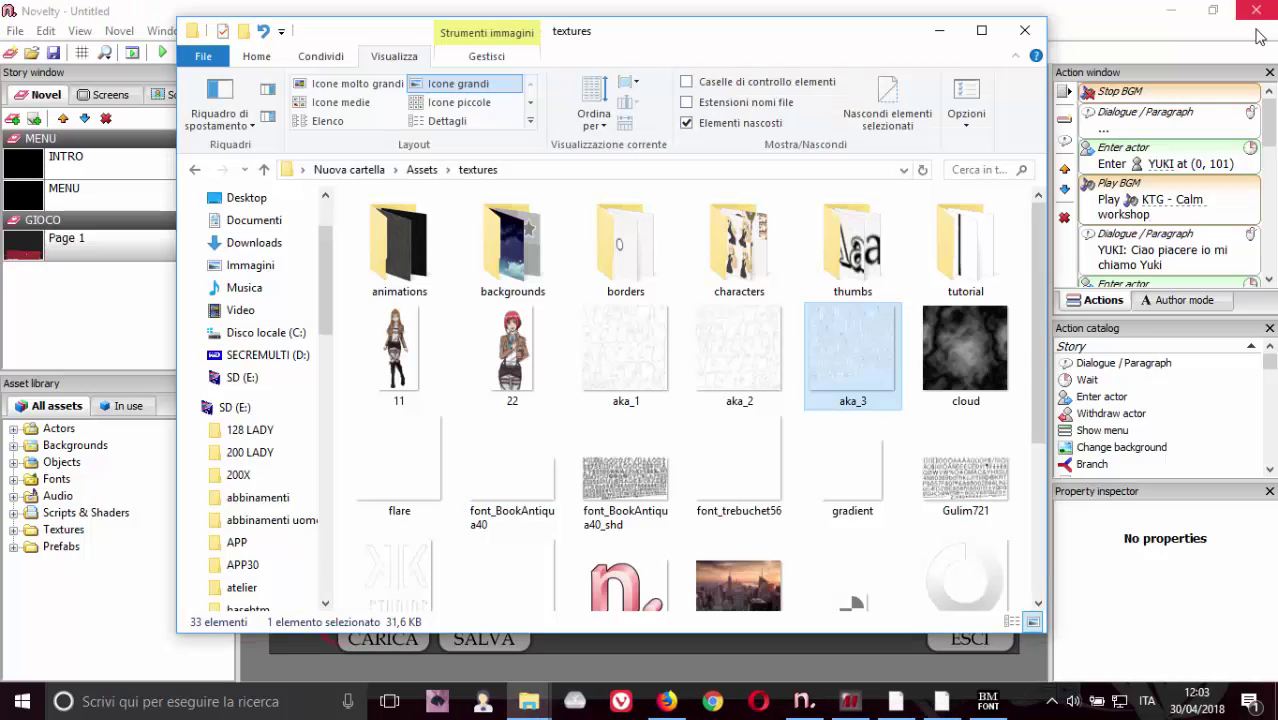
View the victorian_1 and victorian_2 font textures, close the image viewer, and minimize the textures folder window
{"action": "scroll", "coordinate": [1039, 427], "scroll_direction": "down", "scroll_amount": 5}
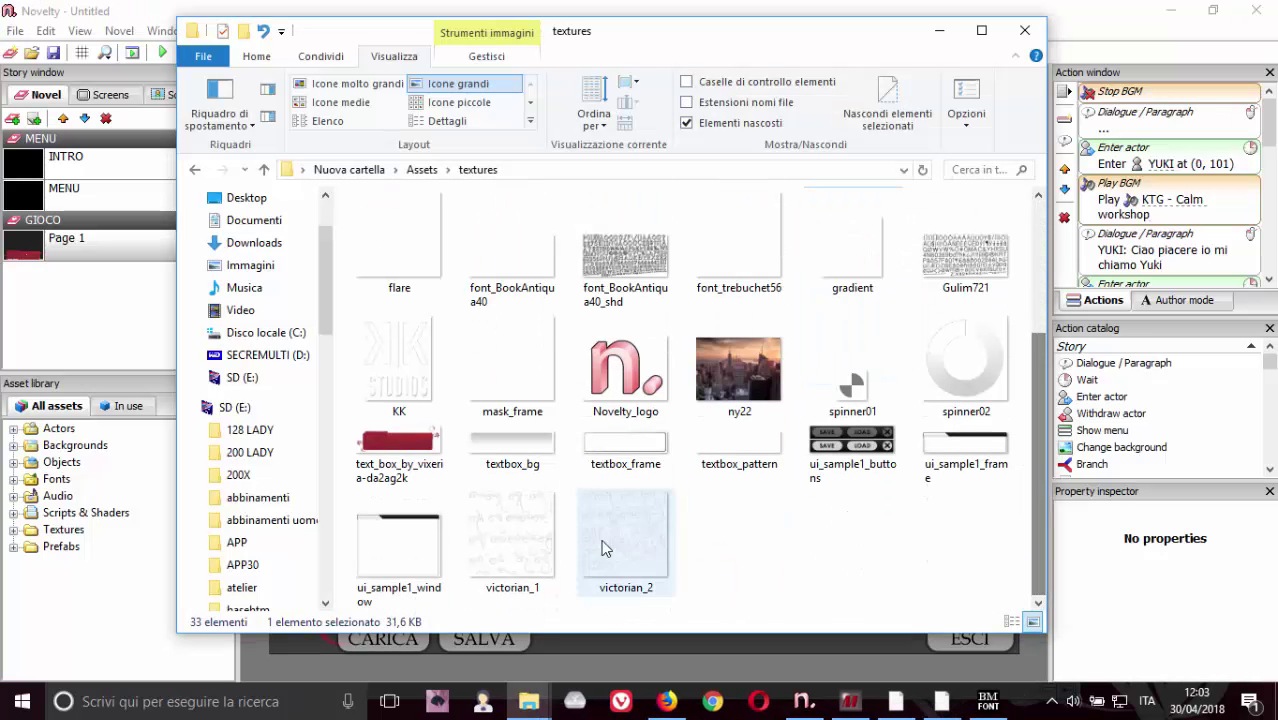
{"action": "left_click", "coordinate": [536, 538]}
{"action": "double_click", "coordinate": [536, 540]}
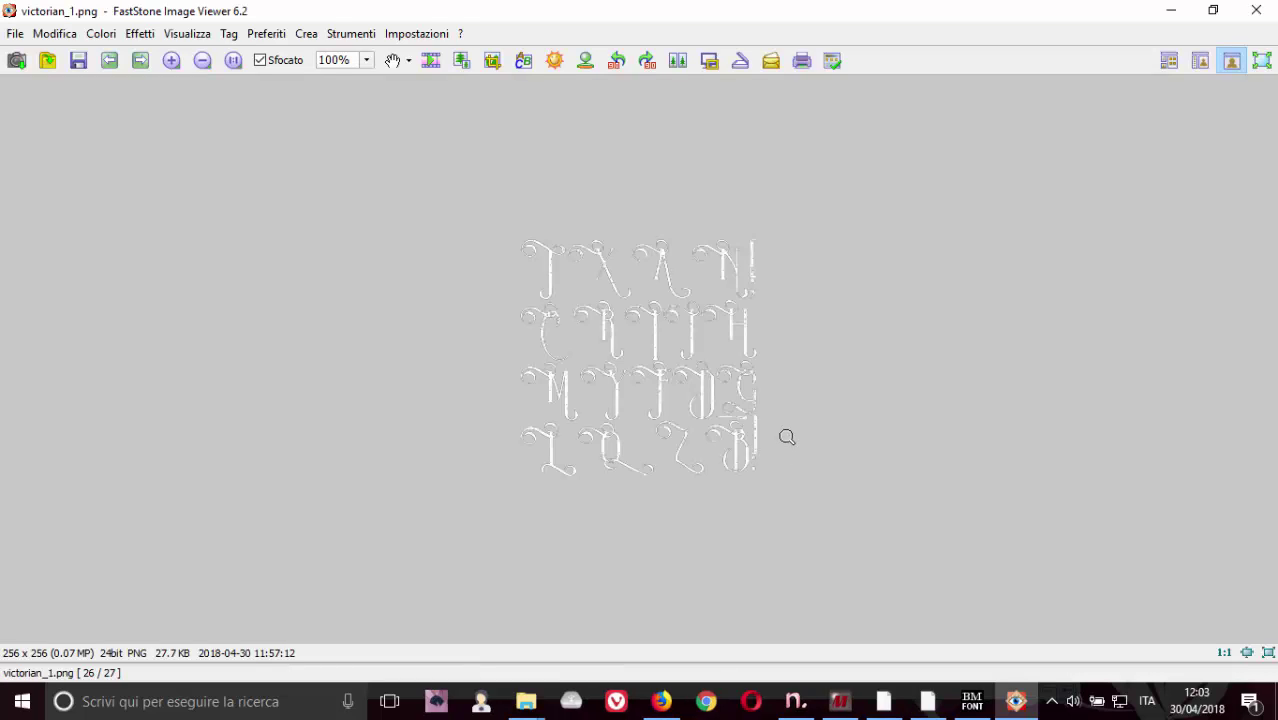
{"action": "key", "text": "Right"}
{"action": "key", "text": "Left"}
{"action": "left_click", "coordinate": [1268, 8]}
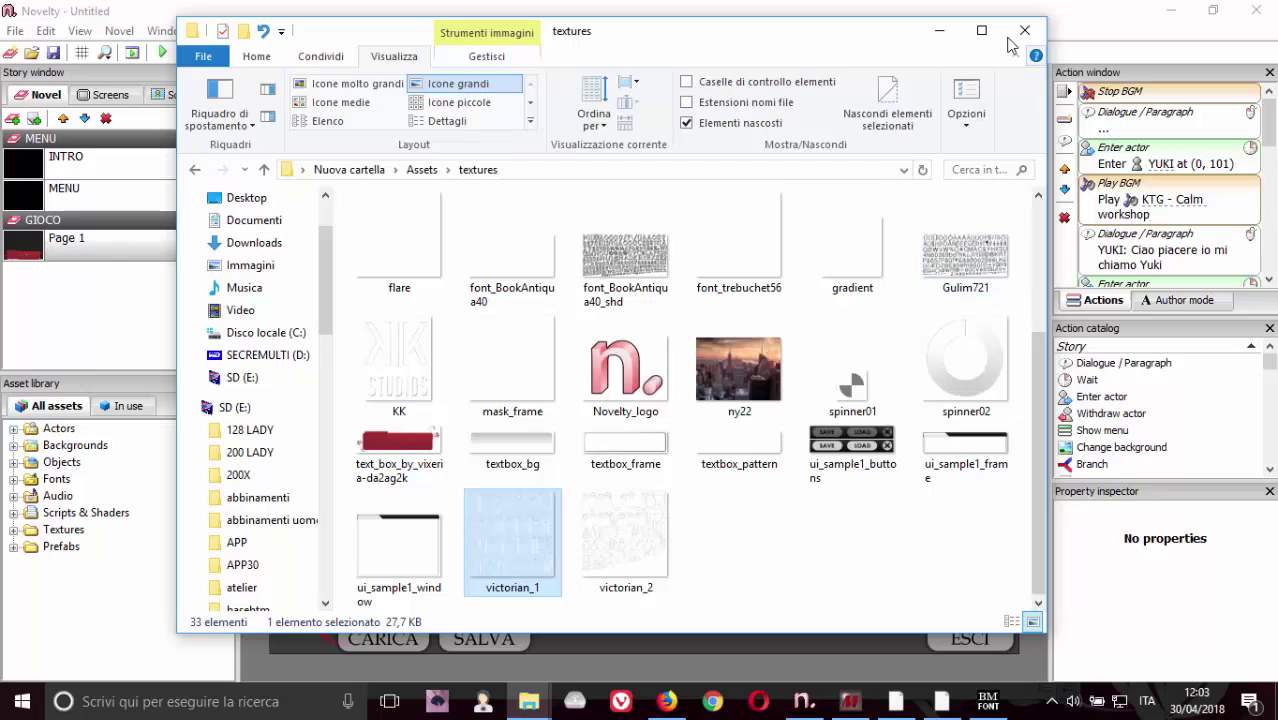
{"action": "left_click", "coordinate": [940, 38]}
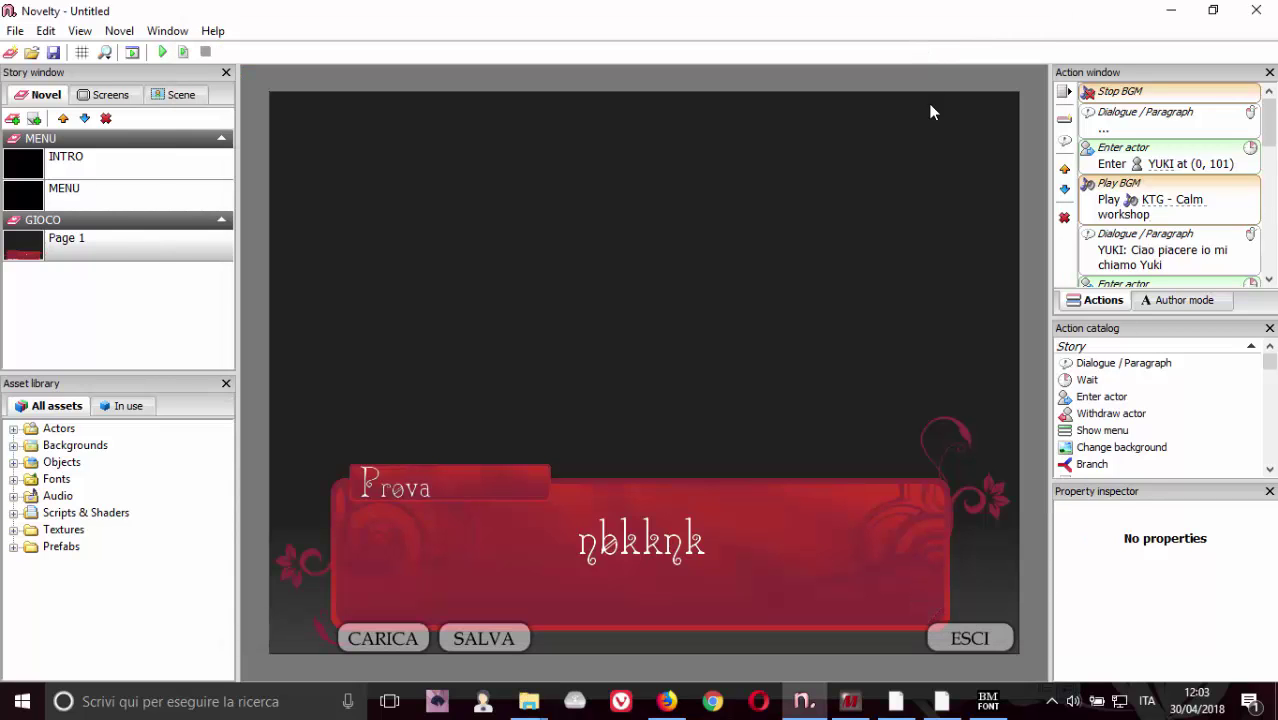
Raise the volume of the Play BGM action for KTG - Calm workshop to its maximum
{"action": "left_click", "coordinate": [1192, 200]}
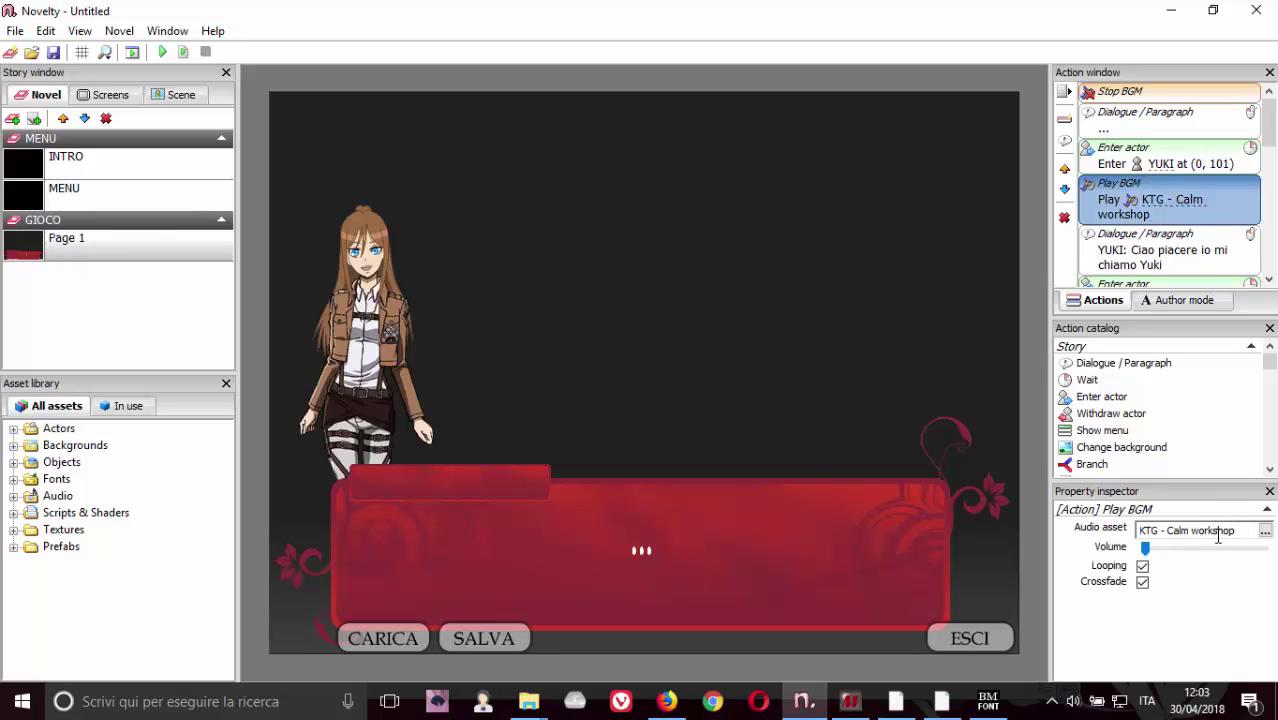
{"action": "left_click_drag", "start_coordinate": [1152, 546], "coordinate": [1256, 548]}
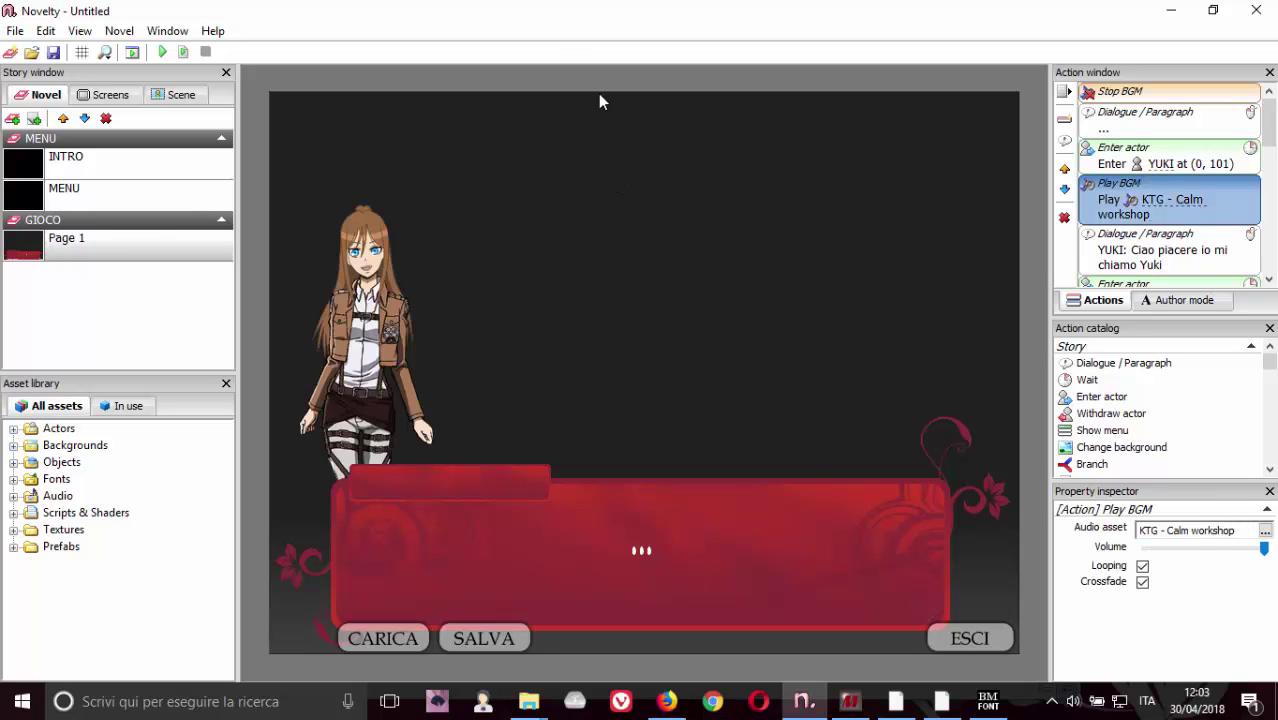